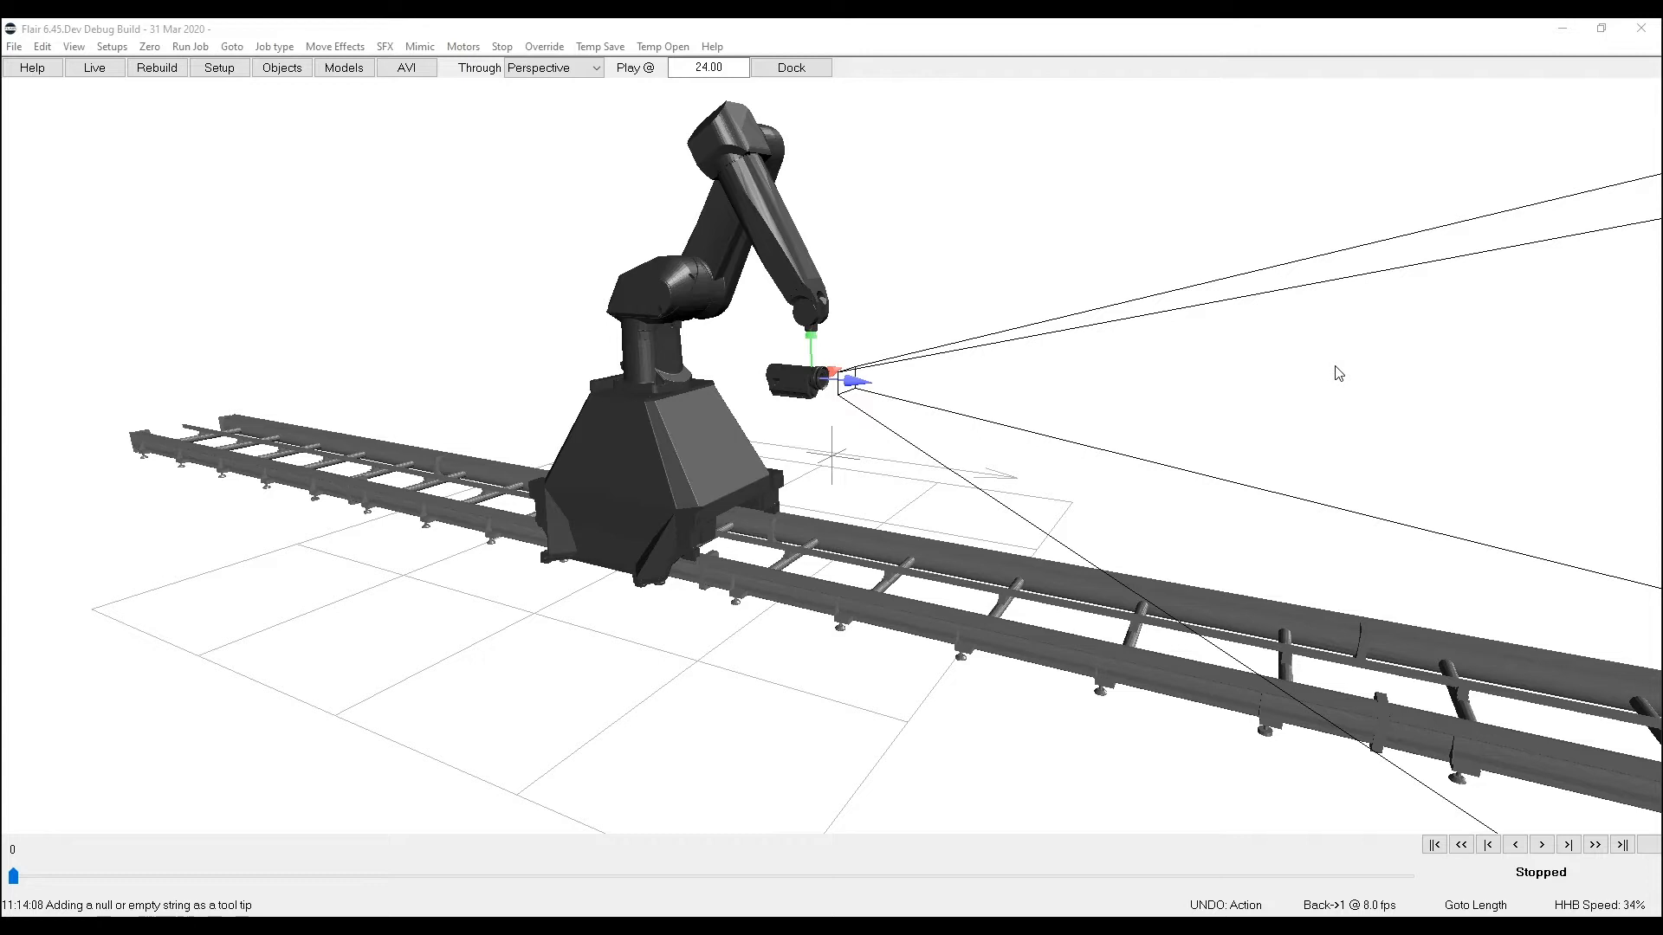
# Set the text config export file to boltTrackKines.txt on the Desktop.
pyautogui.click(59, 28)
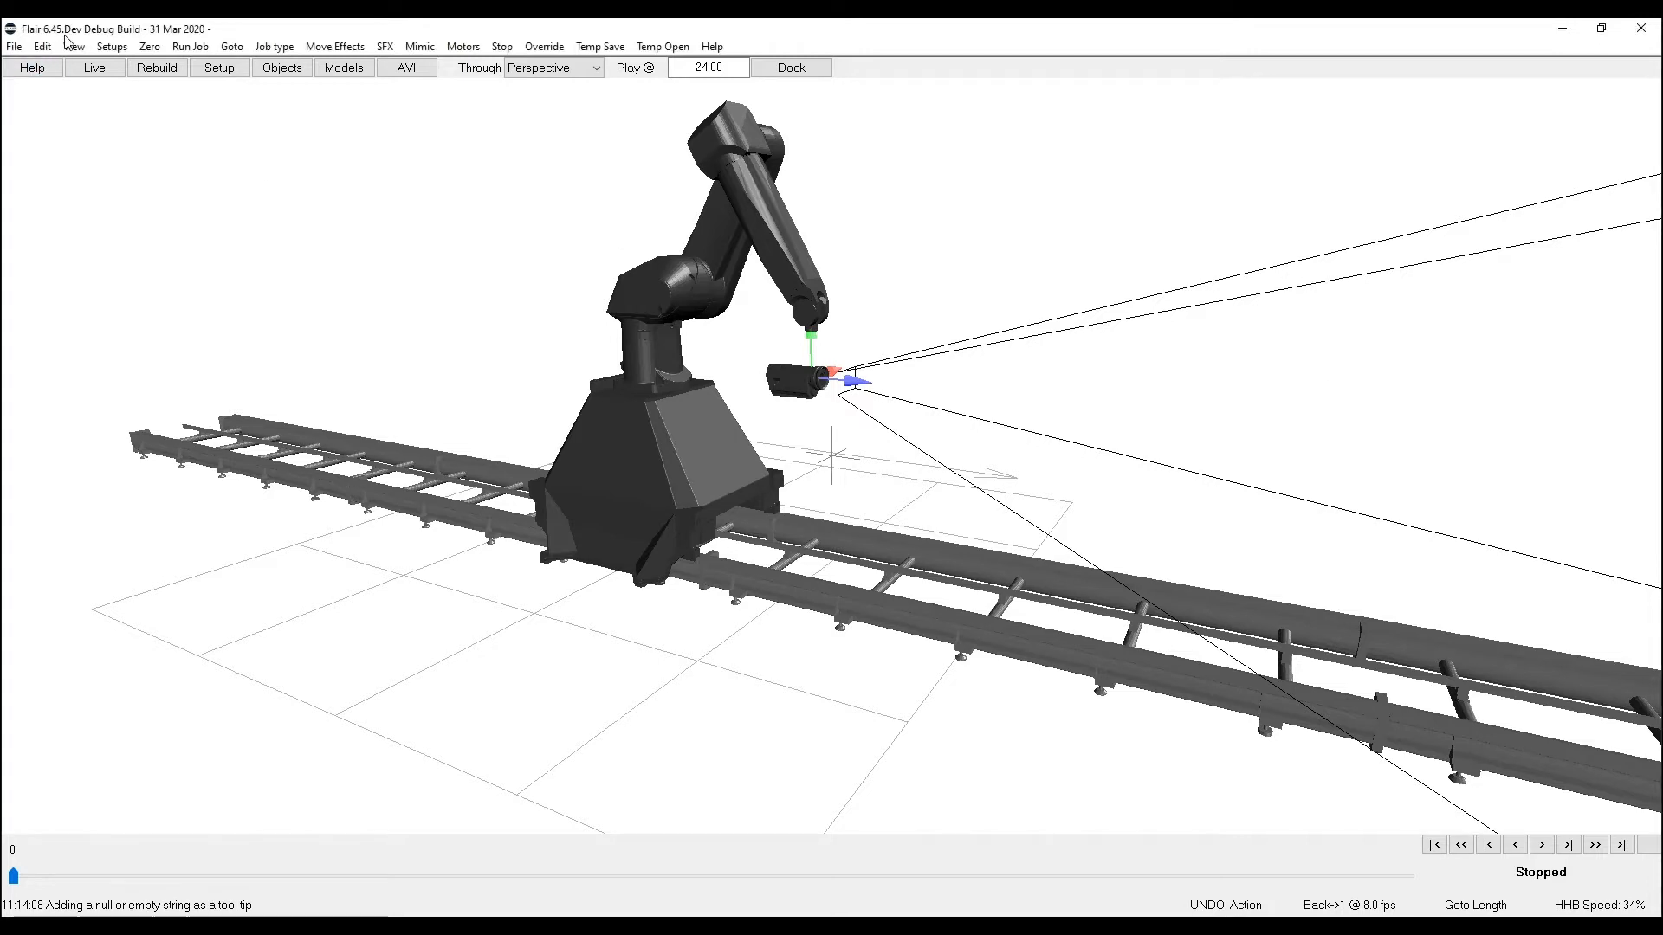
pyautogui.click(14, 46)
pyautogui.moveTo(160, 474)
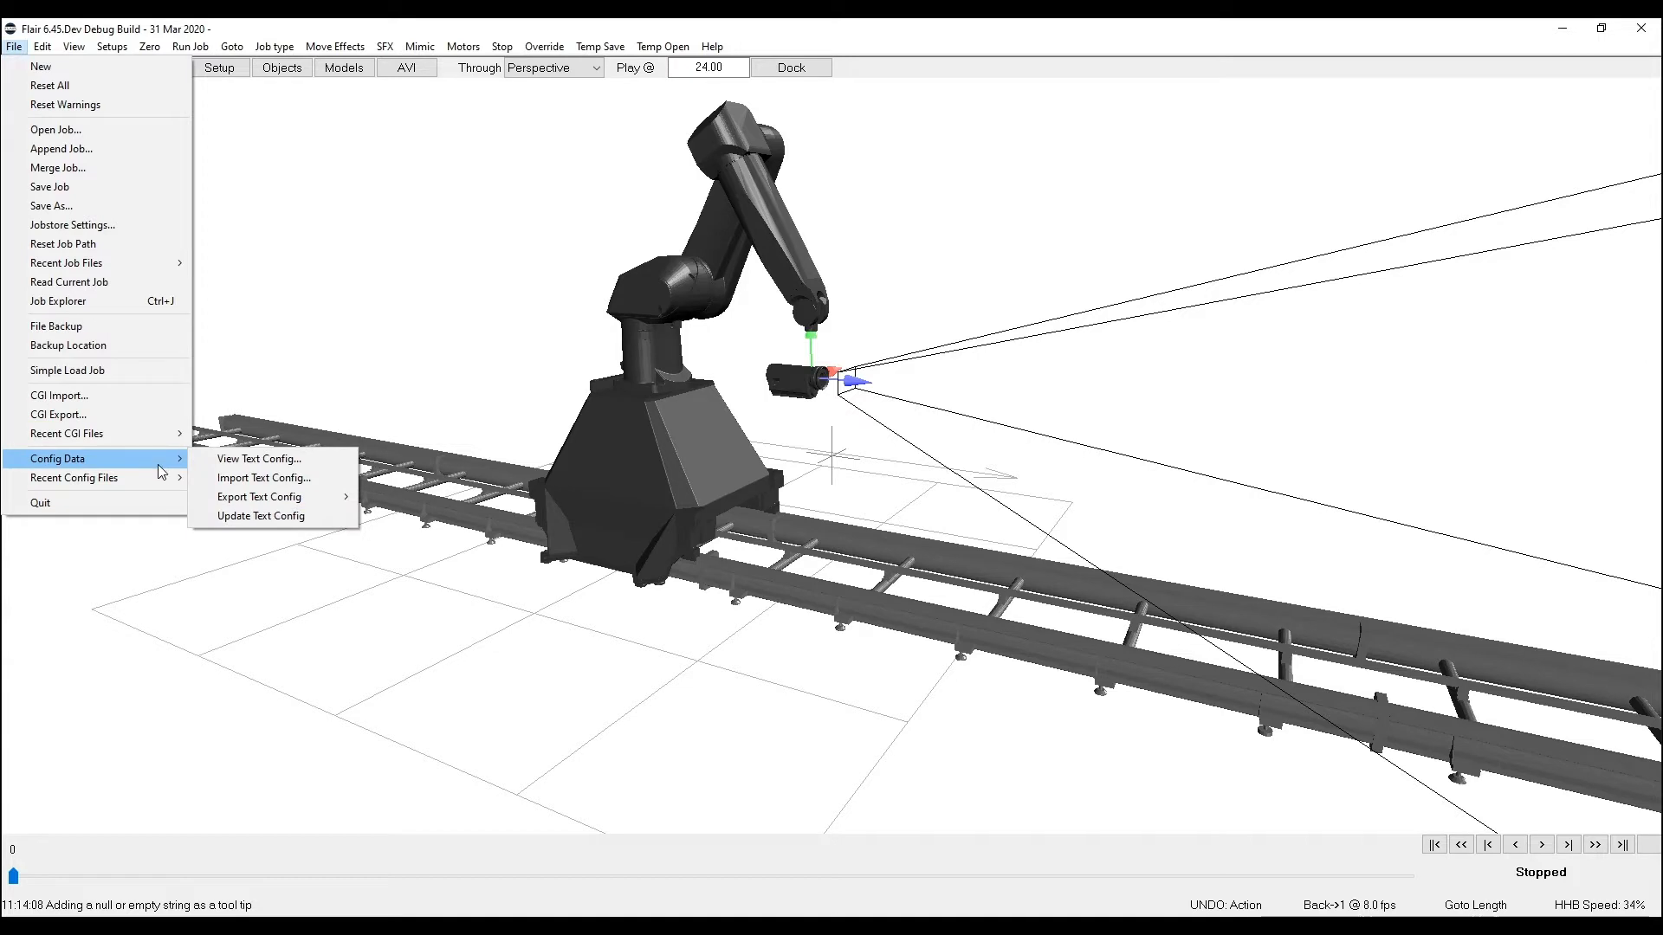
pyautogui.moveTo(287, 502)
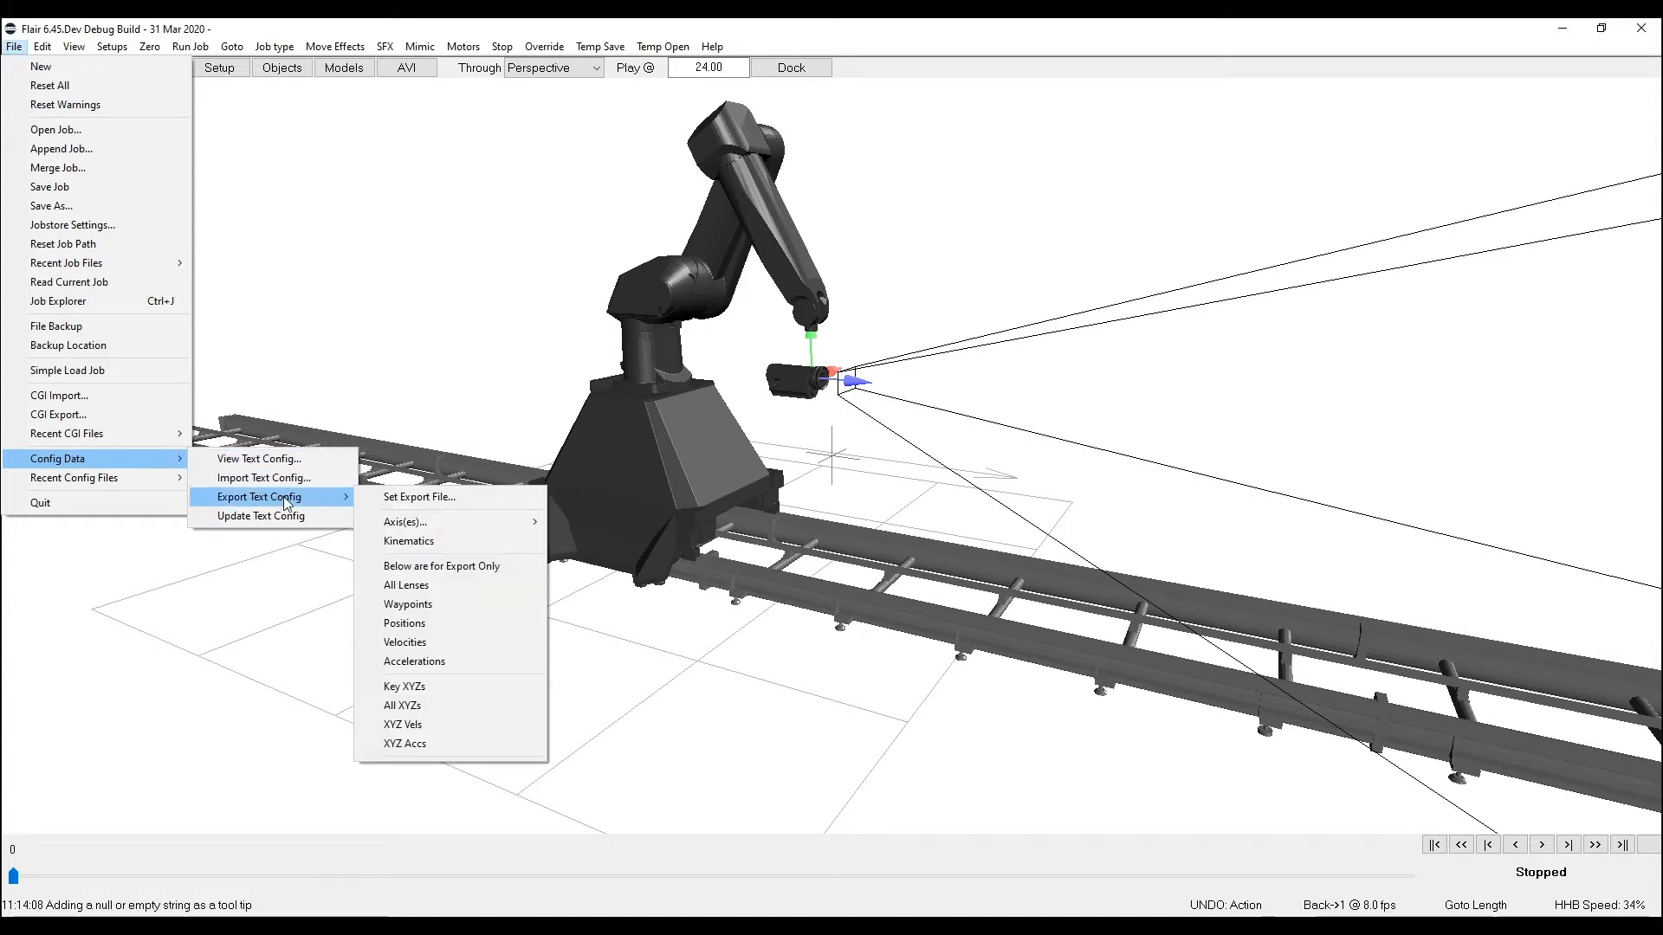
pyautogui.click(400, 497)
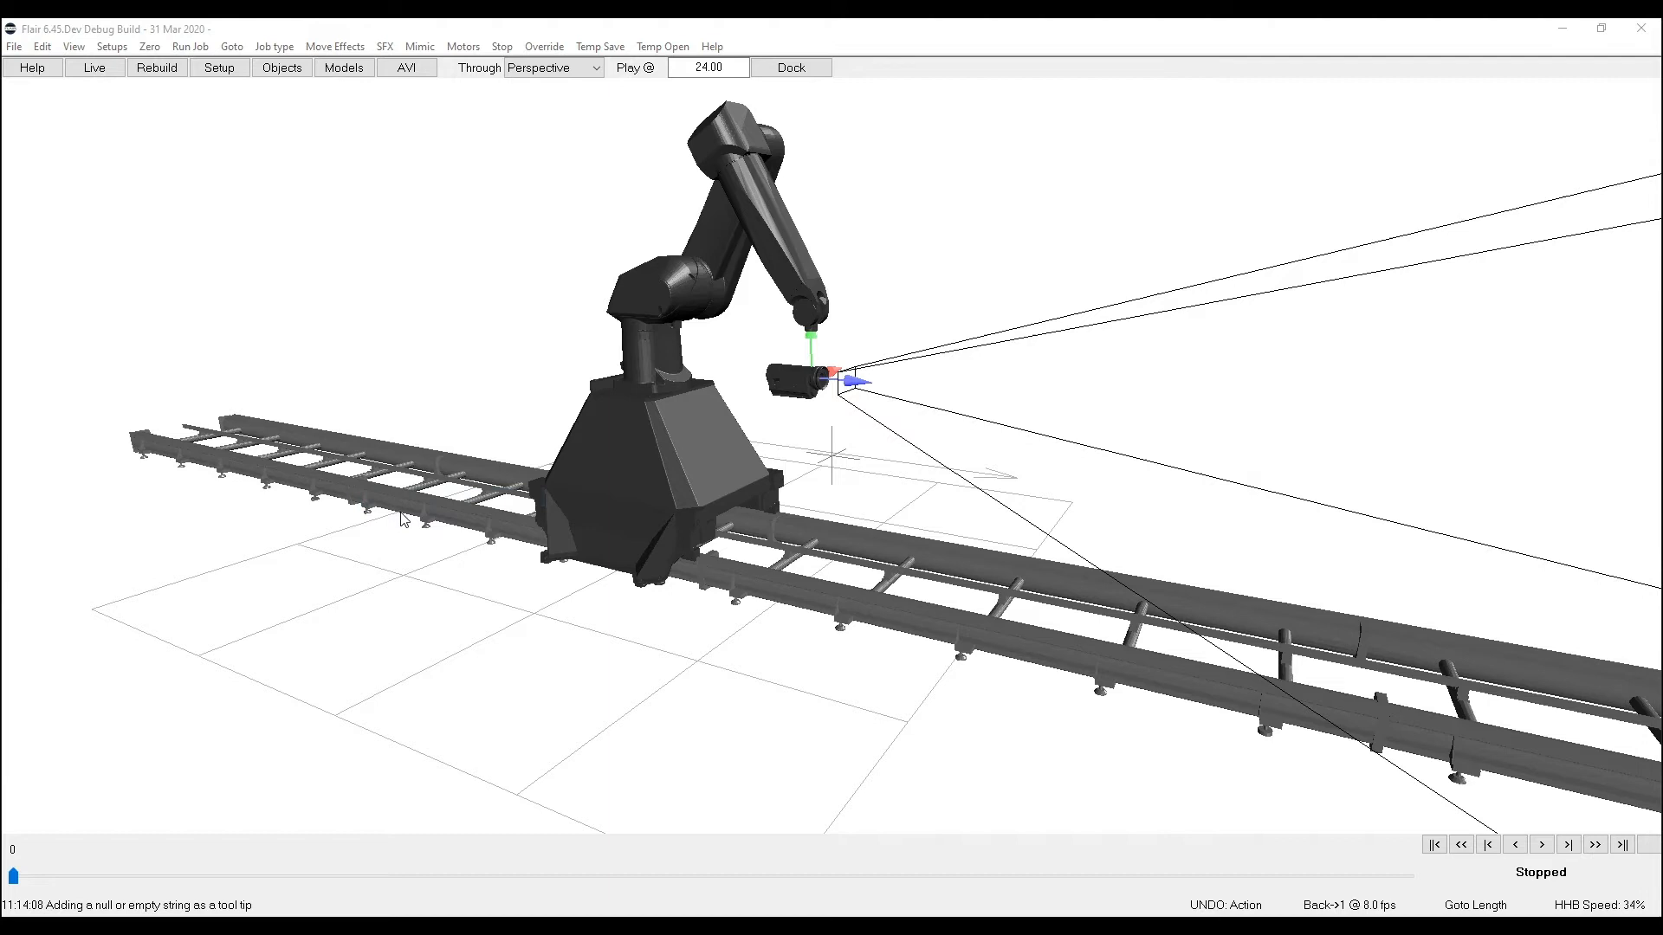
pyautogui.press('End')
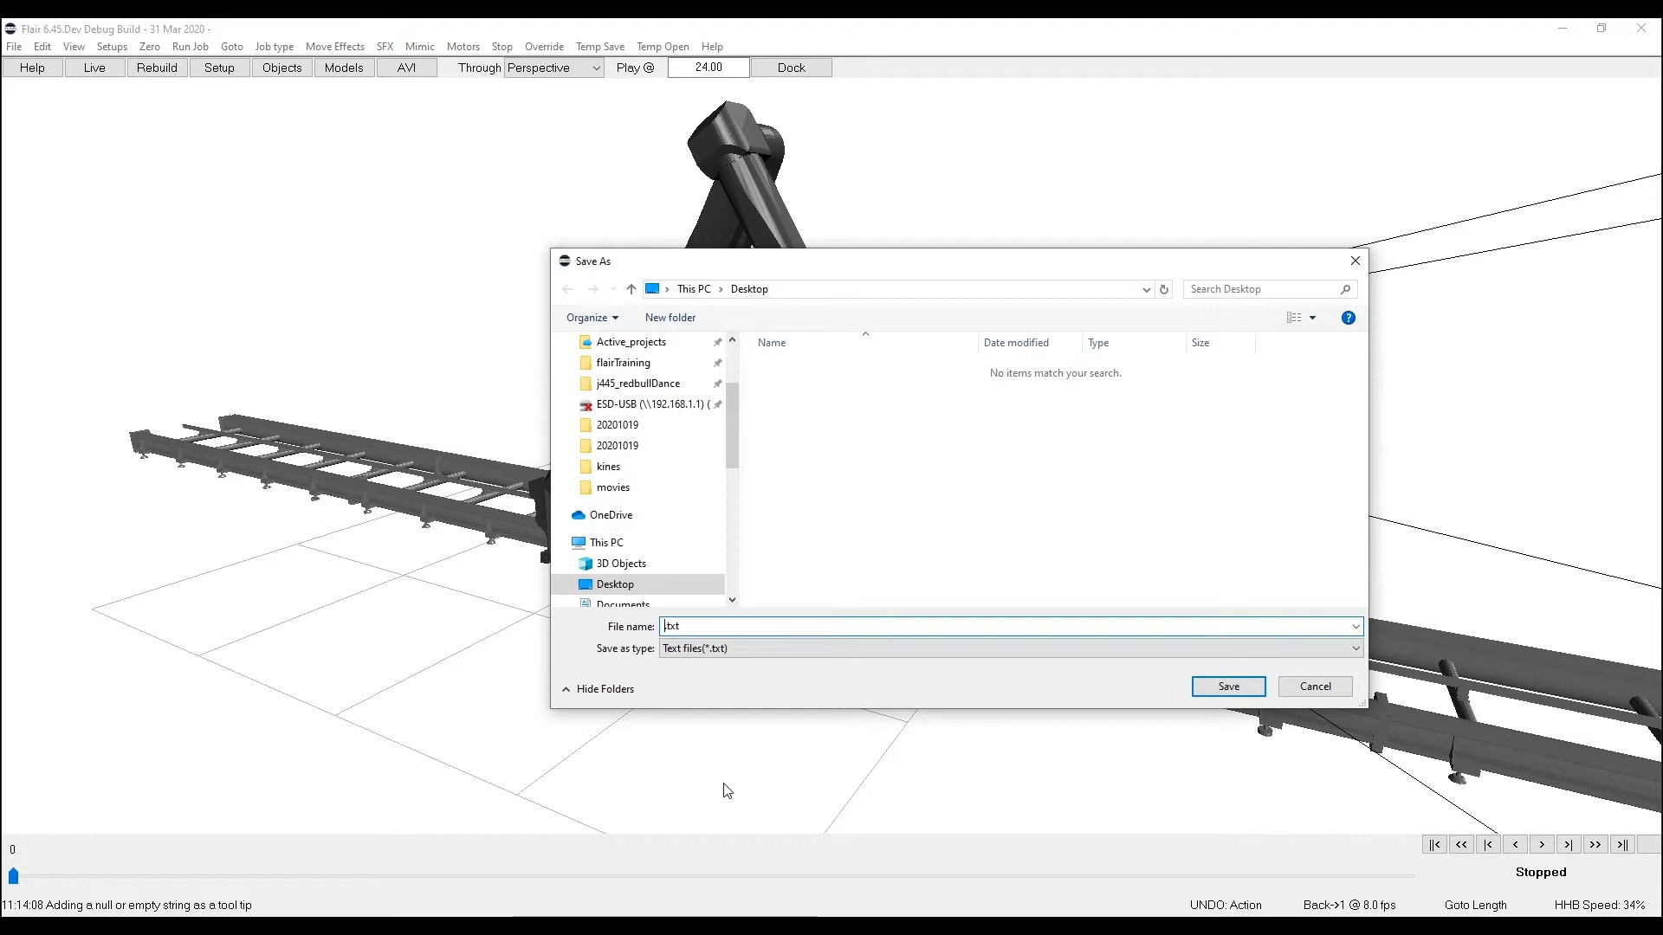
pyautogui.write('boltTrackKines')
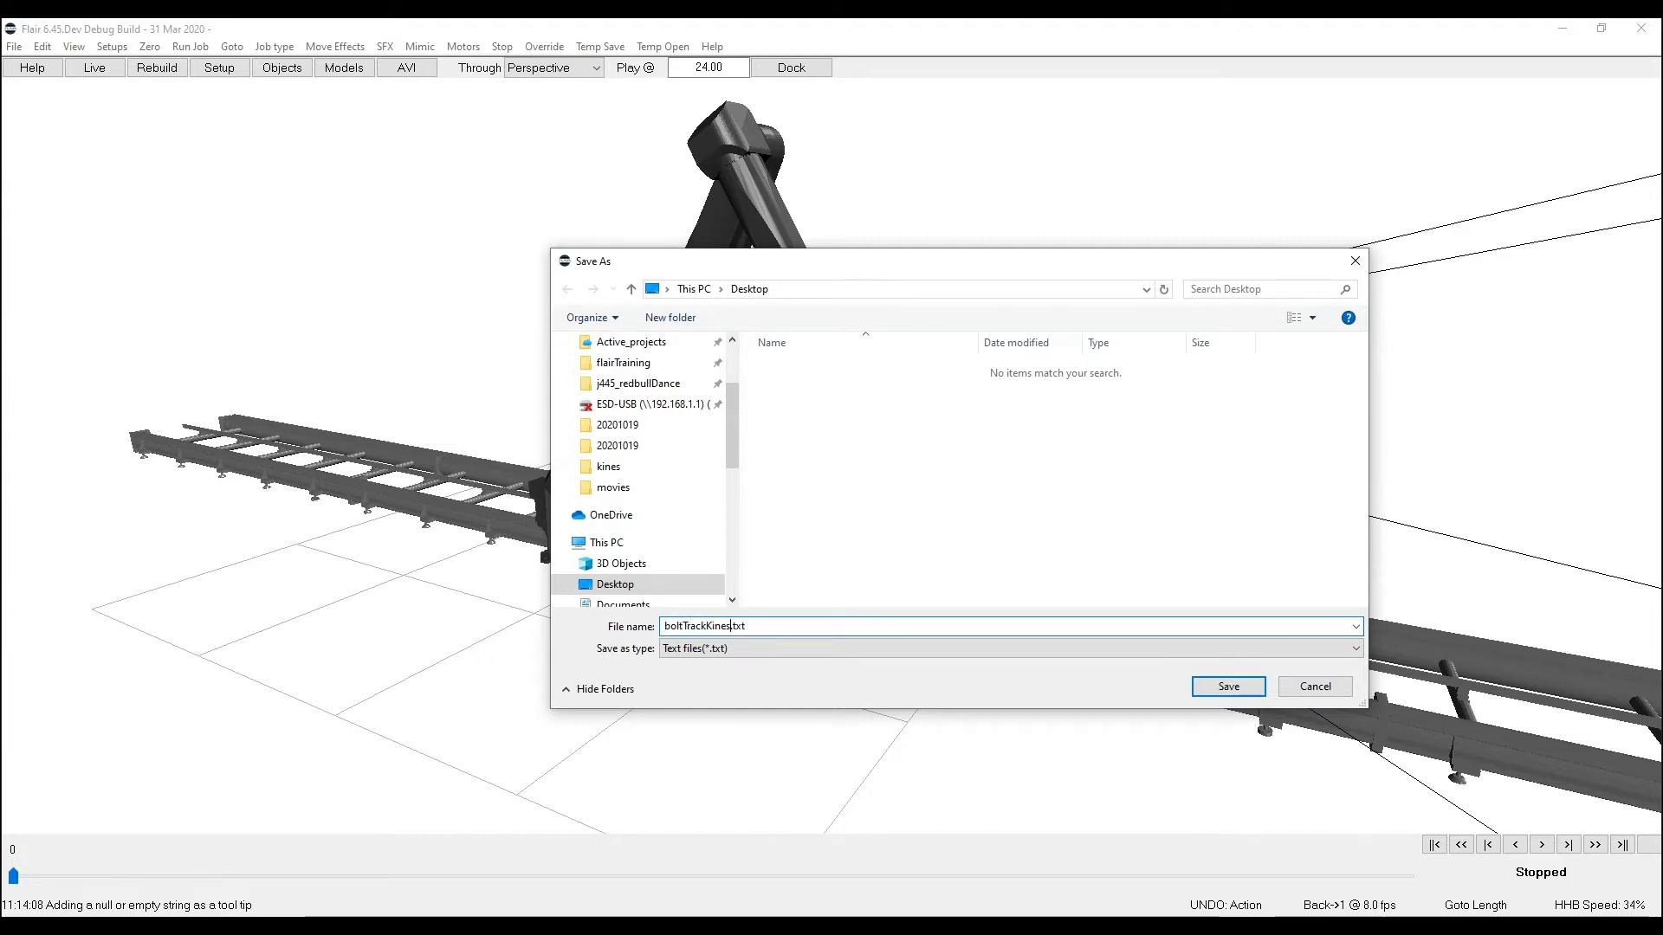
pyautogui.press('Return')
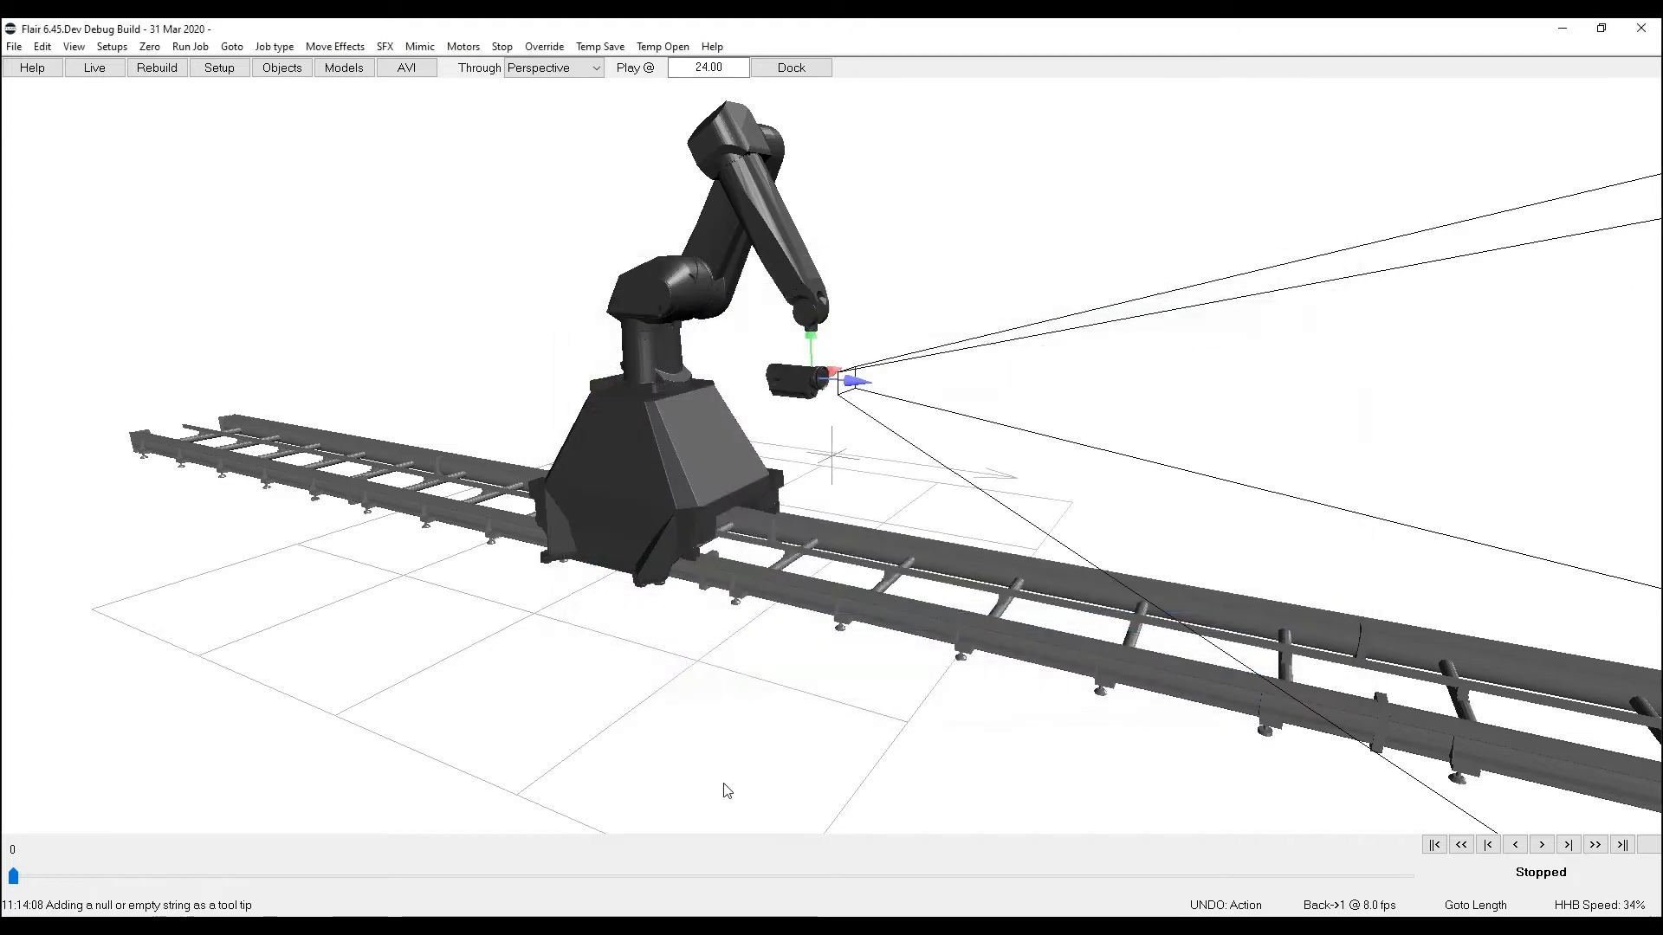
# Export the rig's kinematics as text config data to the chosen export file.
pyautogui.click(14, 46)
pyautogui.moveTo(137, 461)
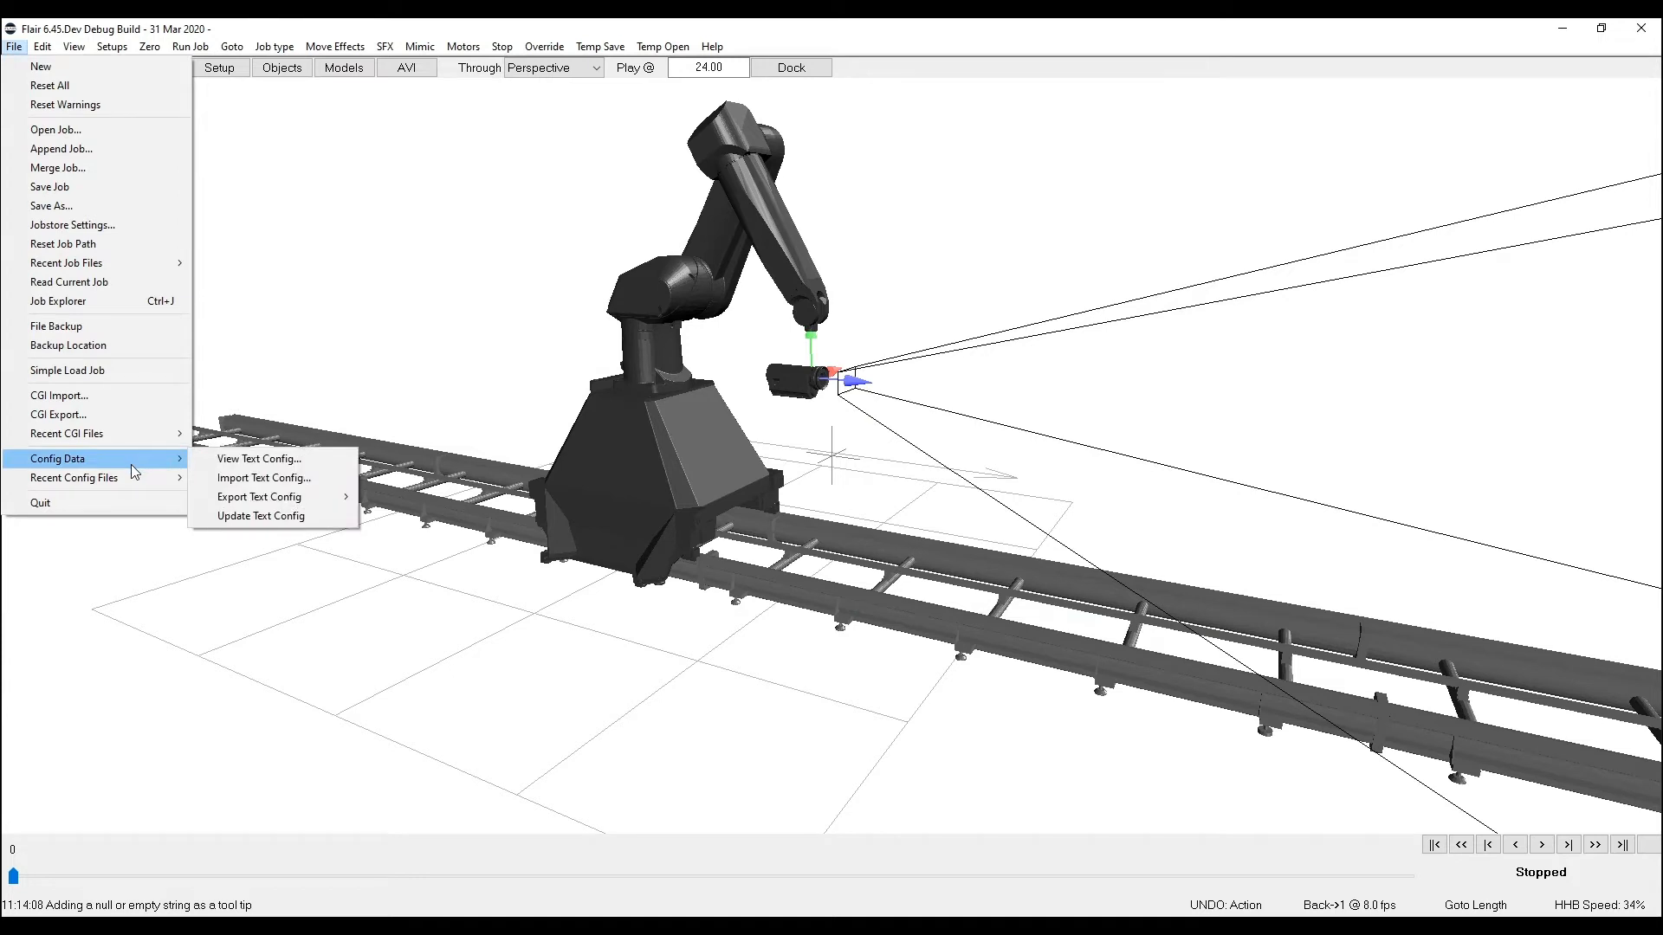
pyautogui.moveTo(314, 506)
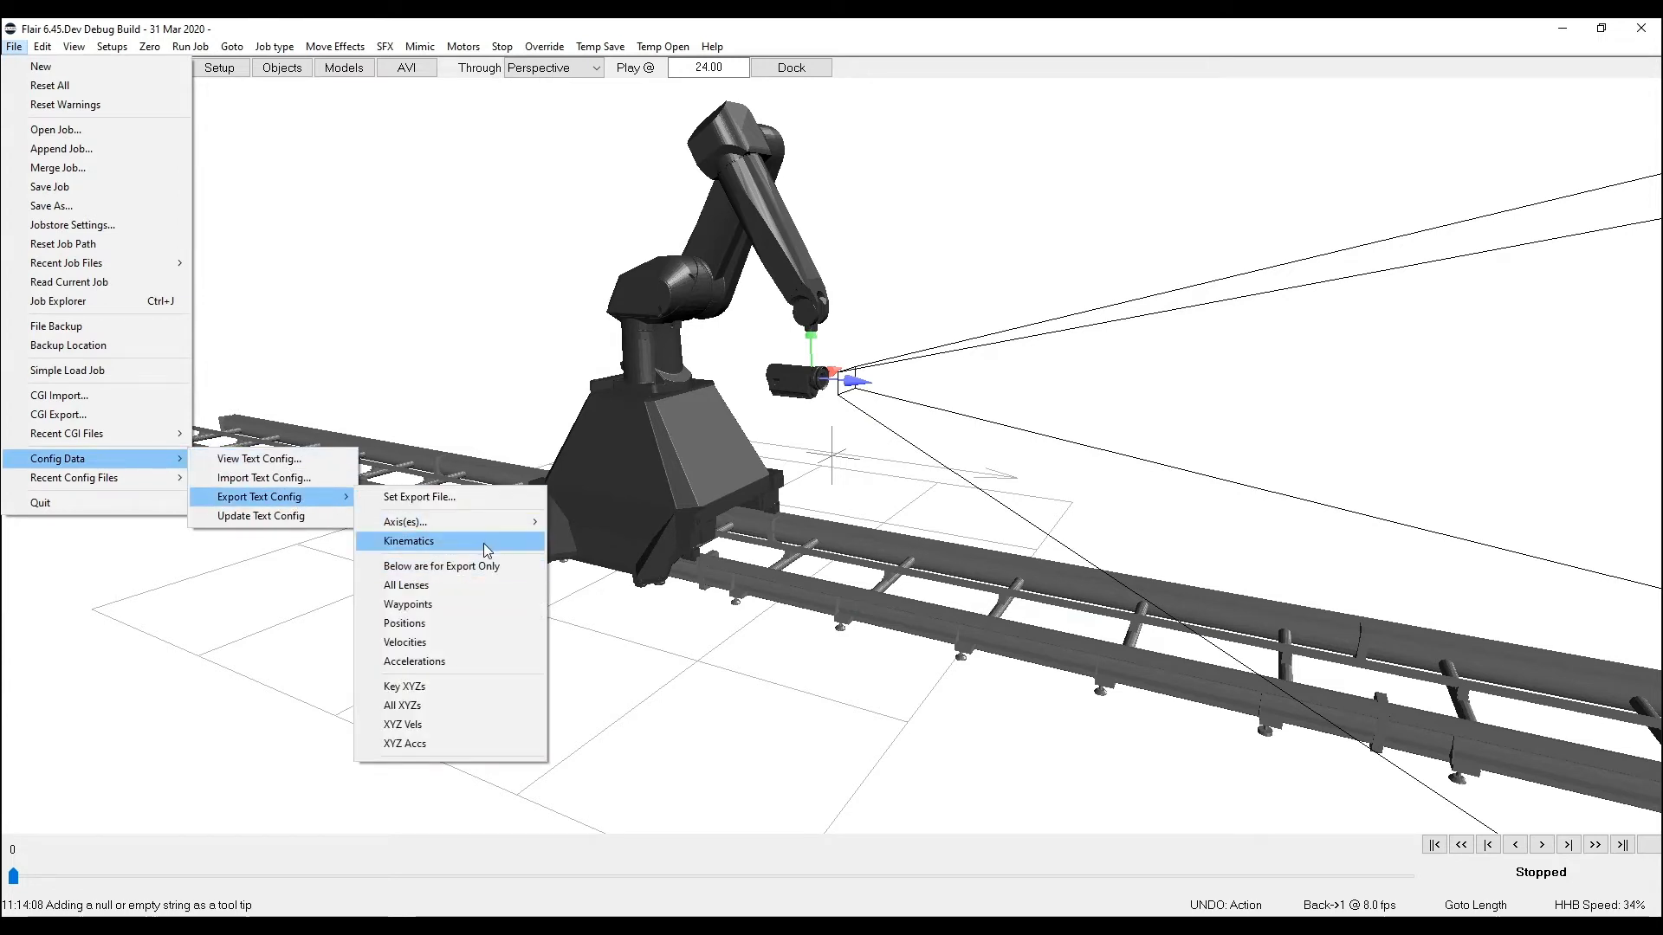
pyautogui.click(484, 544)
pyautogui.click(836, 517)
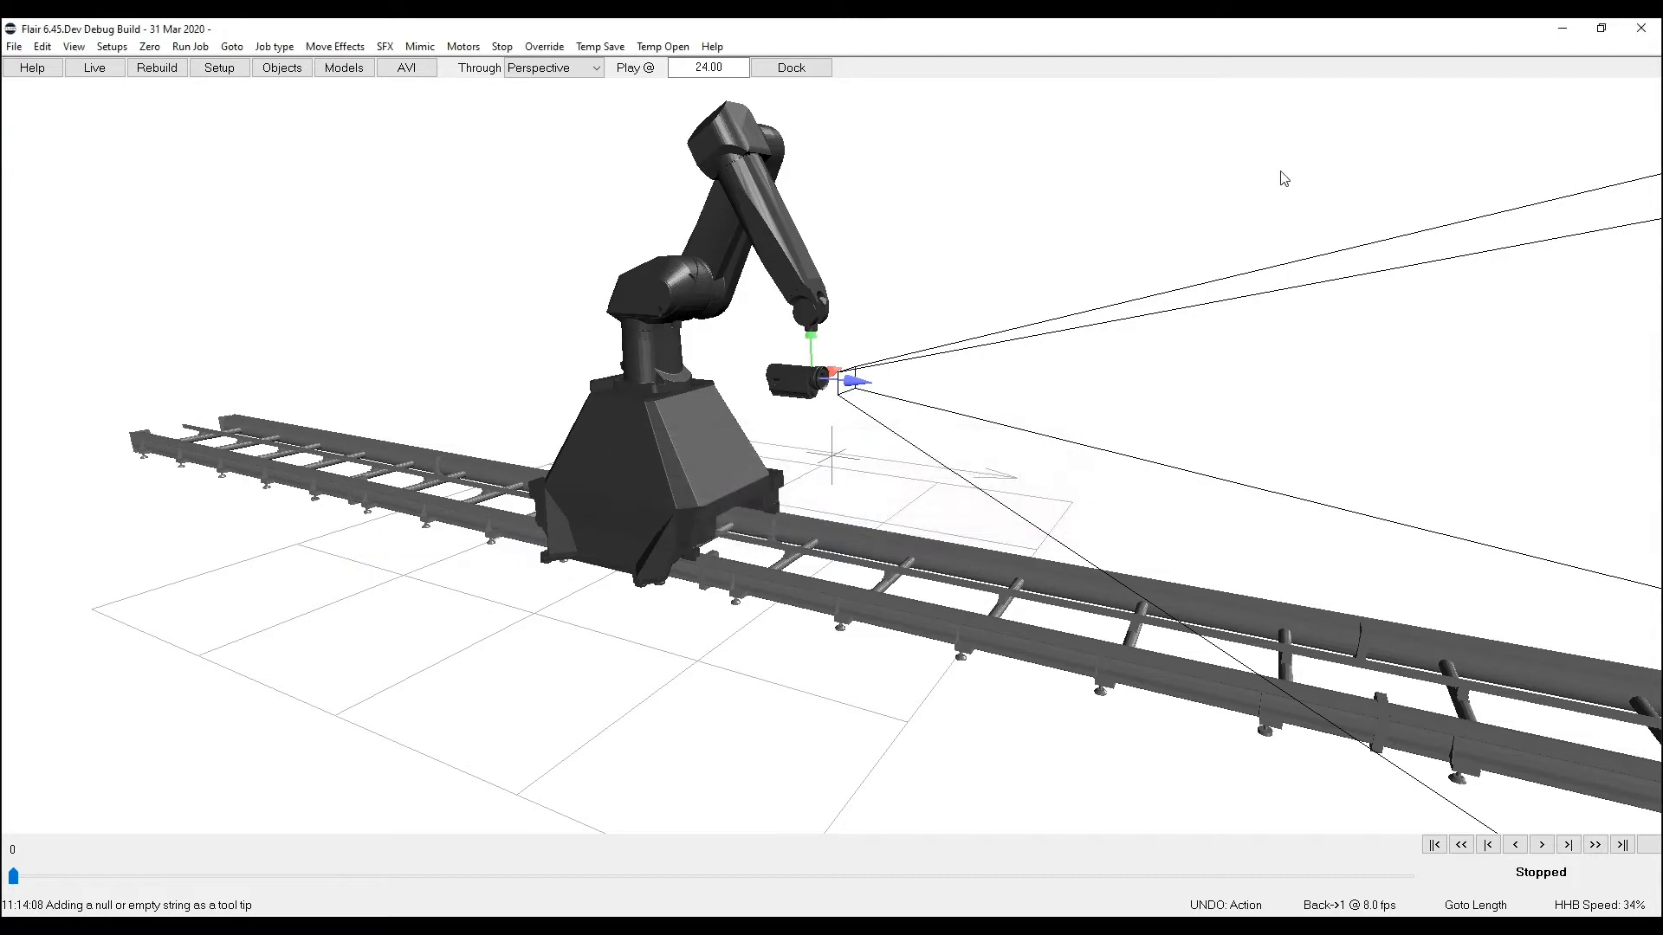
# Open the exported boltTrackKines text file from the desktop, enlarge its window to review the kinematics parameters, and close it.
pyautogui.click(1566, 32)
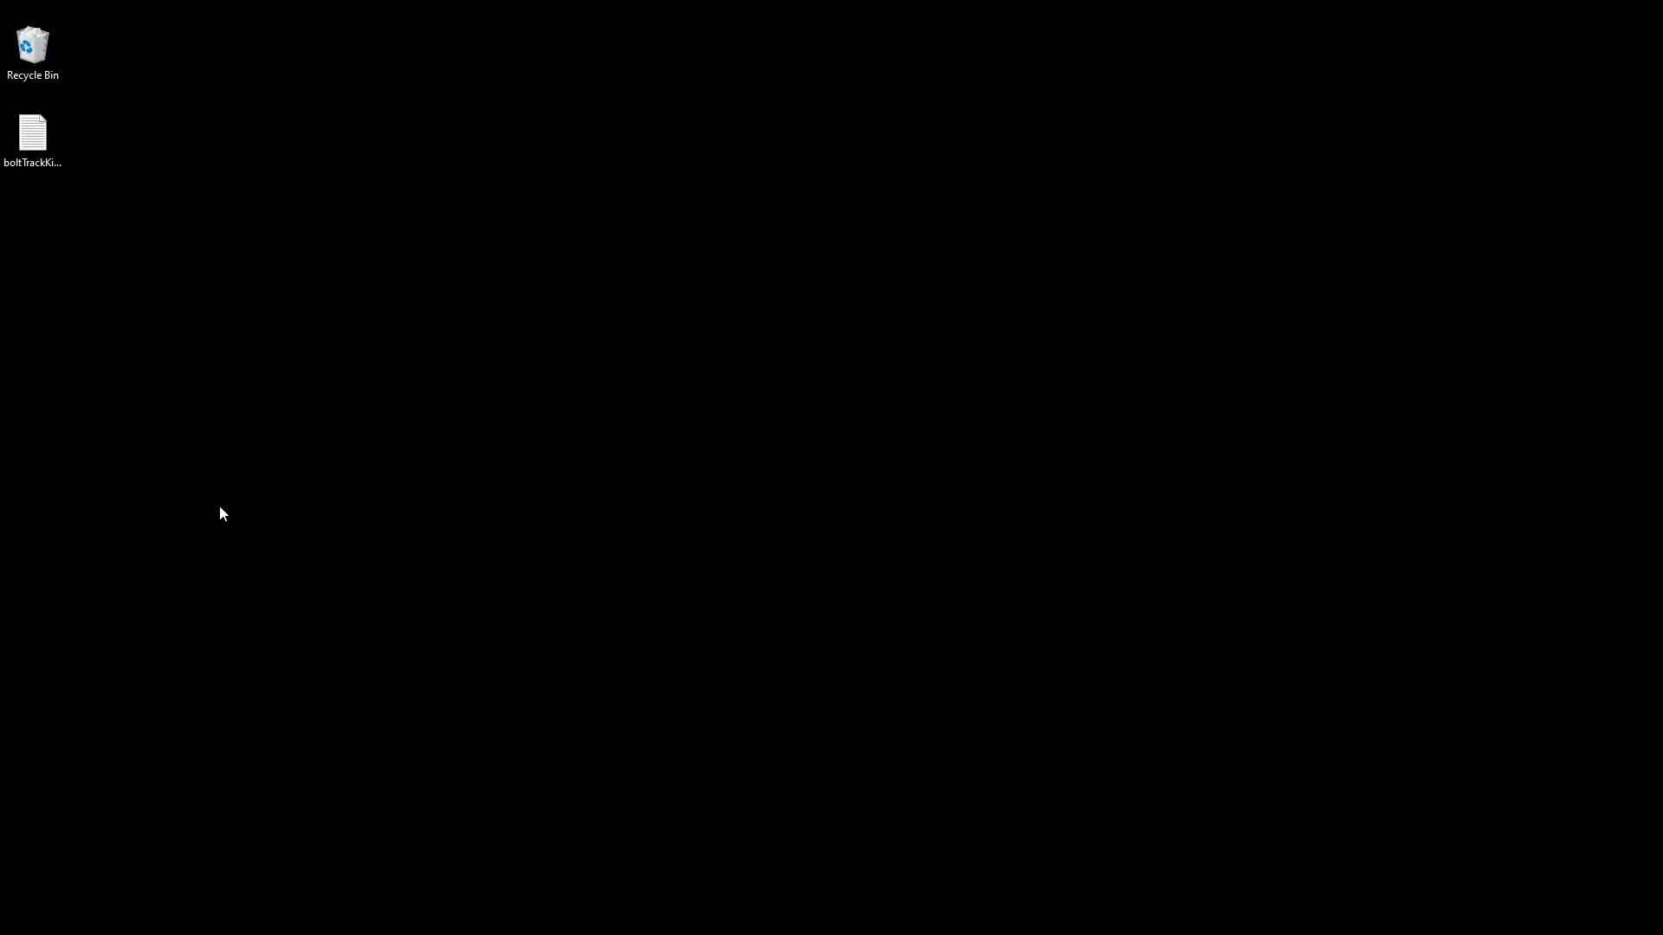
pyautogui.doubleClick(39, 139)
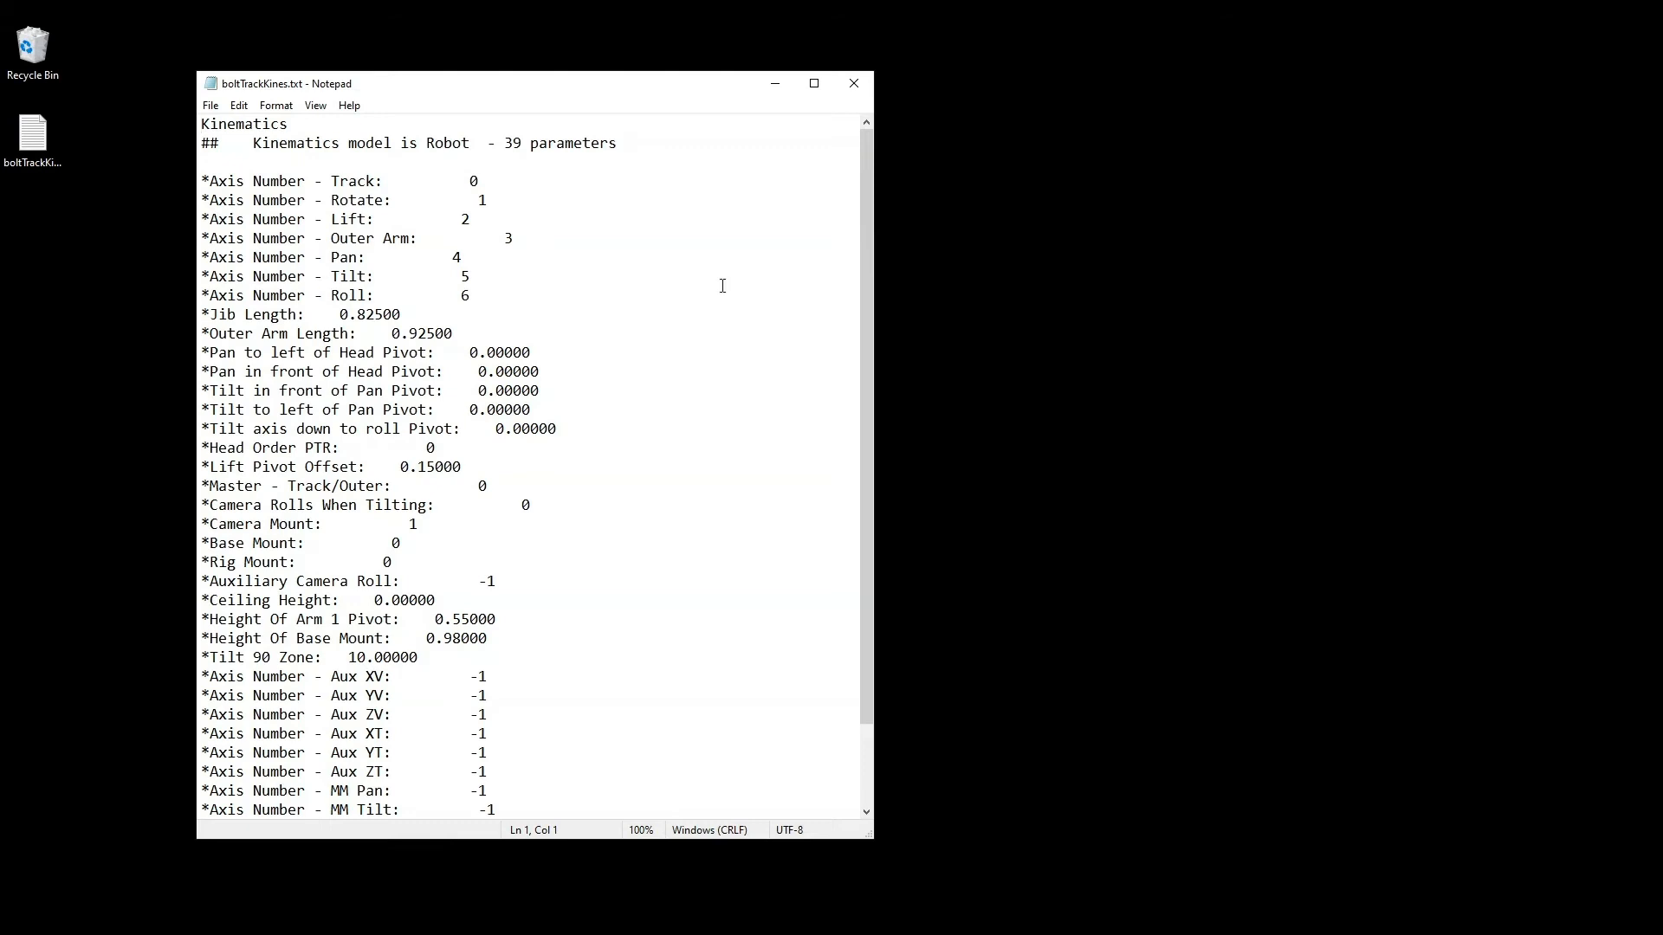
pyautogui.moveTo(650, 89); pyautogui.dragTo(649, 72)
pyautogui.moveTo(866, 821); pyautogui.dragTo(1000, 837)
pyautogui.moveTo(1001, 204)
pyautogui.mouseDown()
pyautogui.moveTo(1000, 318)
pyautogui.moveTo(1008, 188)
pyautogui.mouseUp()
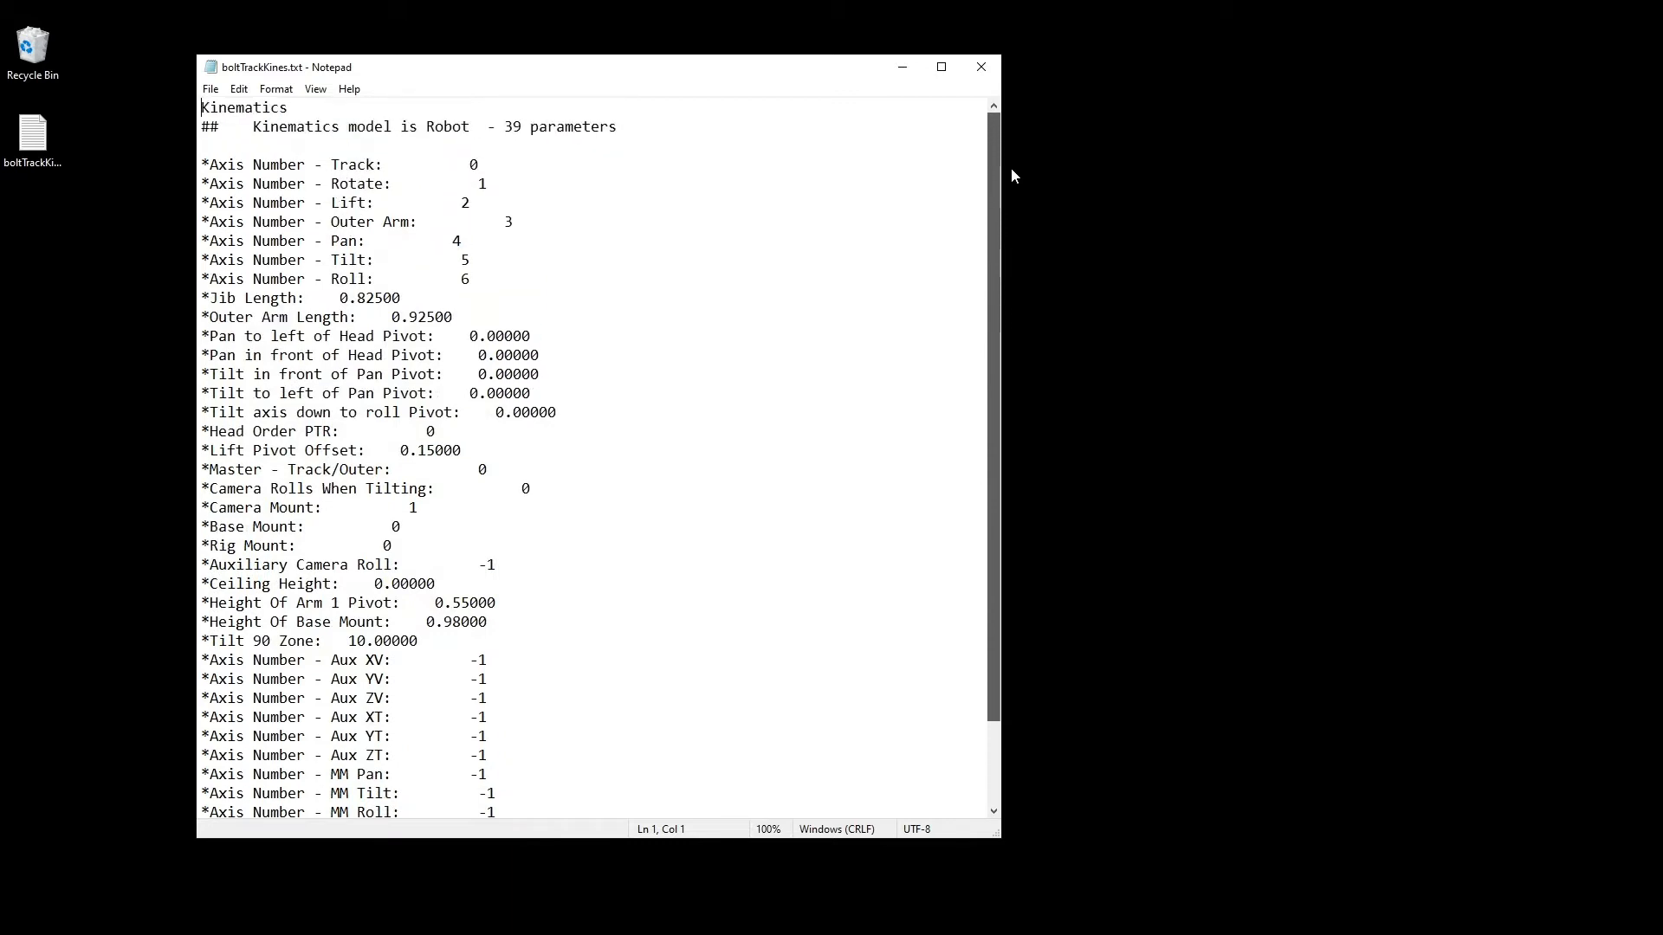
pyautogui.click(982, 76)
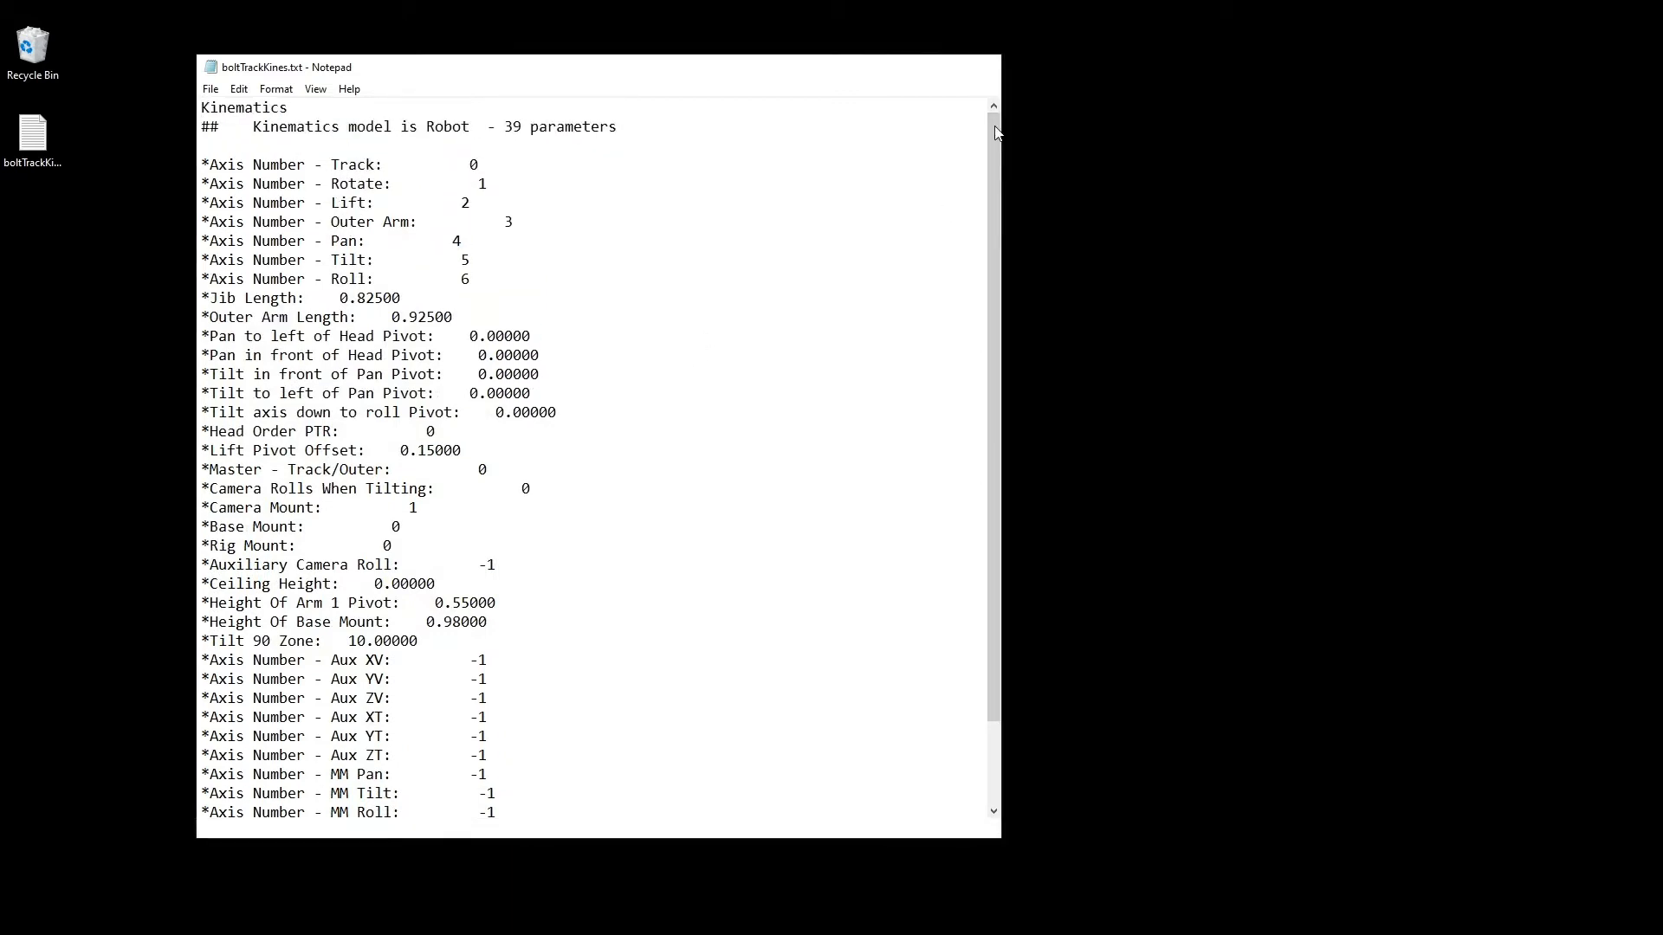
# Switch to Maya and import the Bolt rigMover model into the scene.
pyautogui.hotkey('alt', 'Tab')
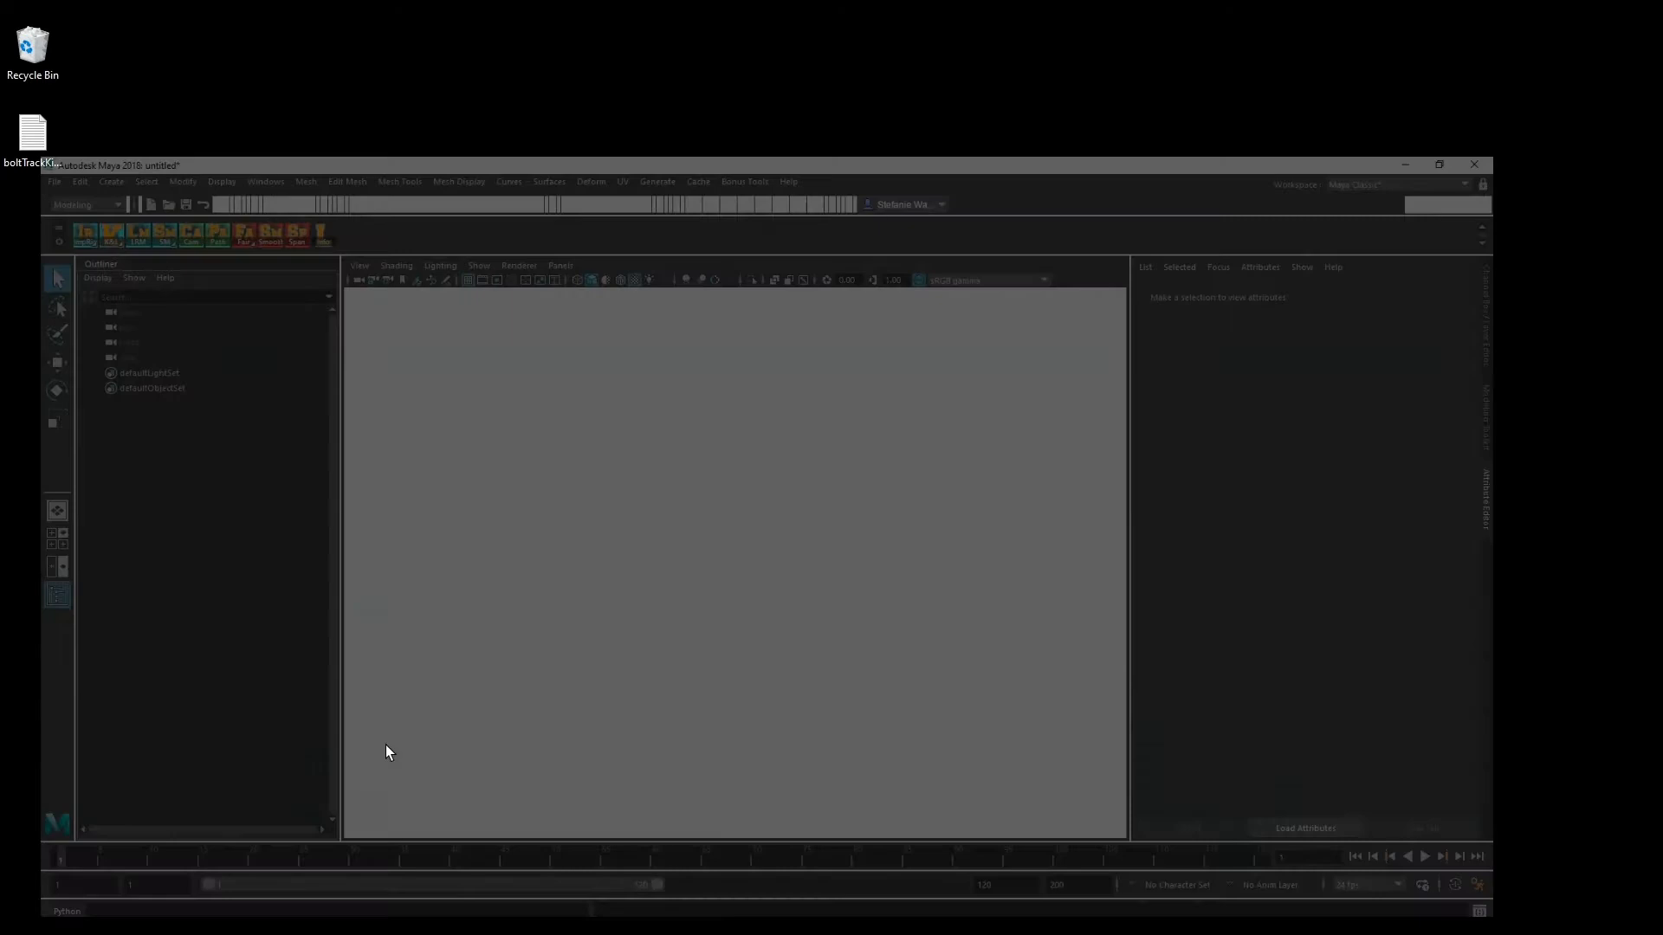
pyautogui.rightClick(49, 116)
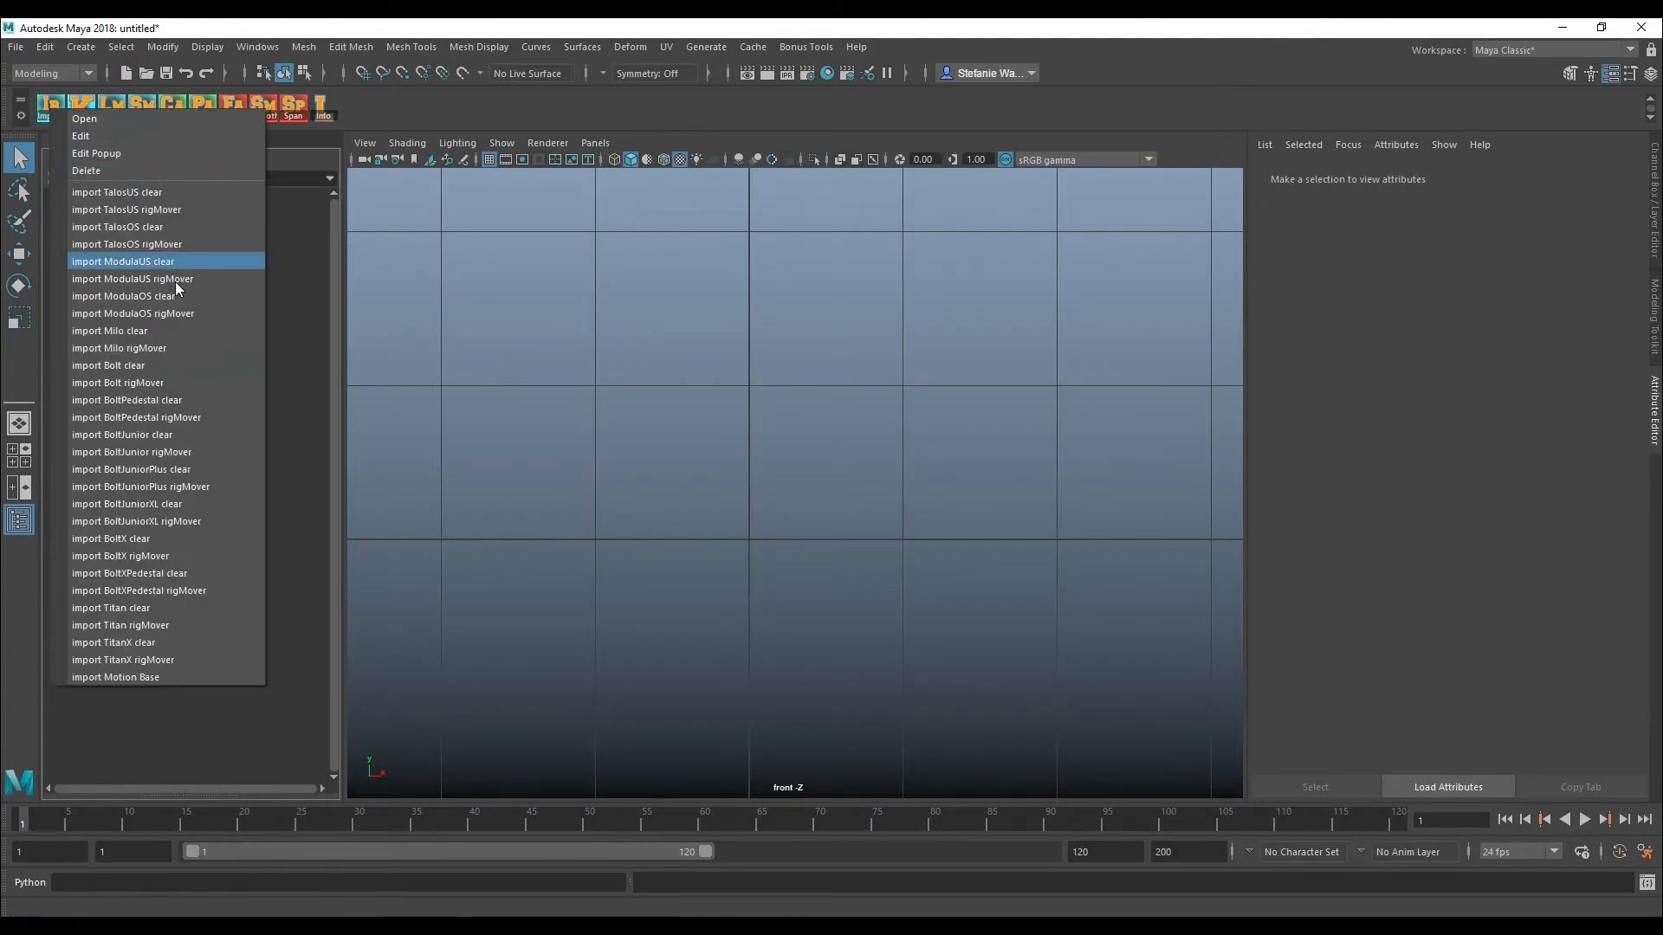
pyautogui.click(164, 383)
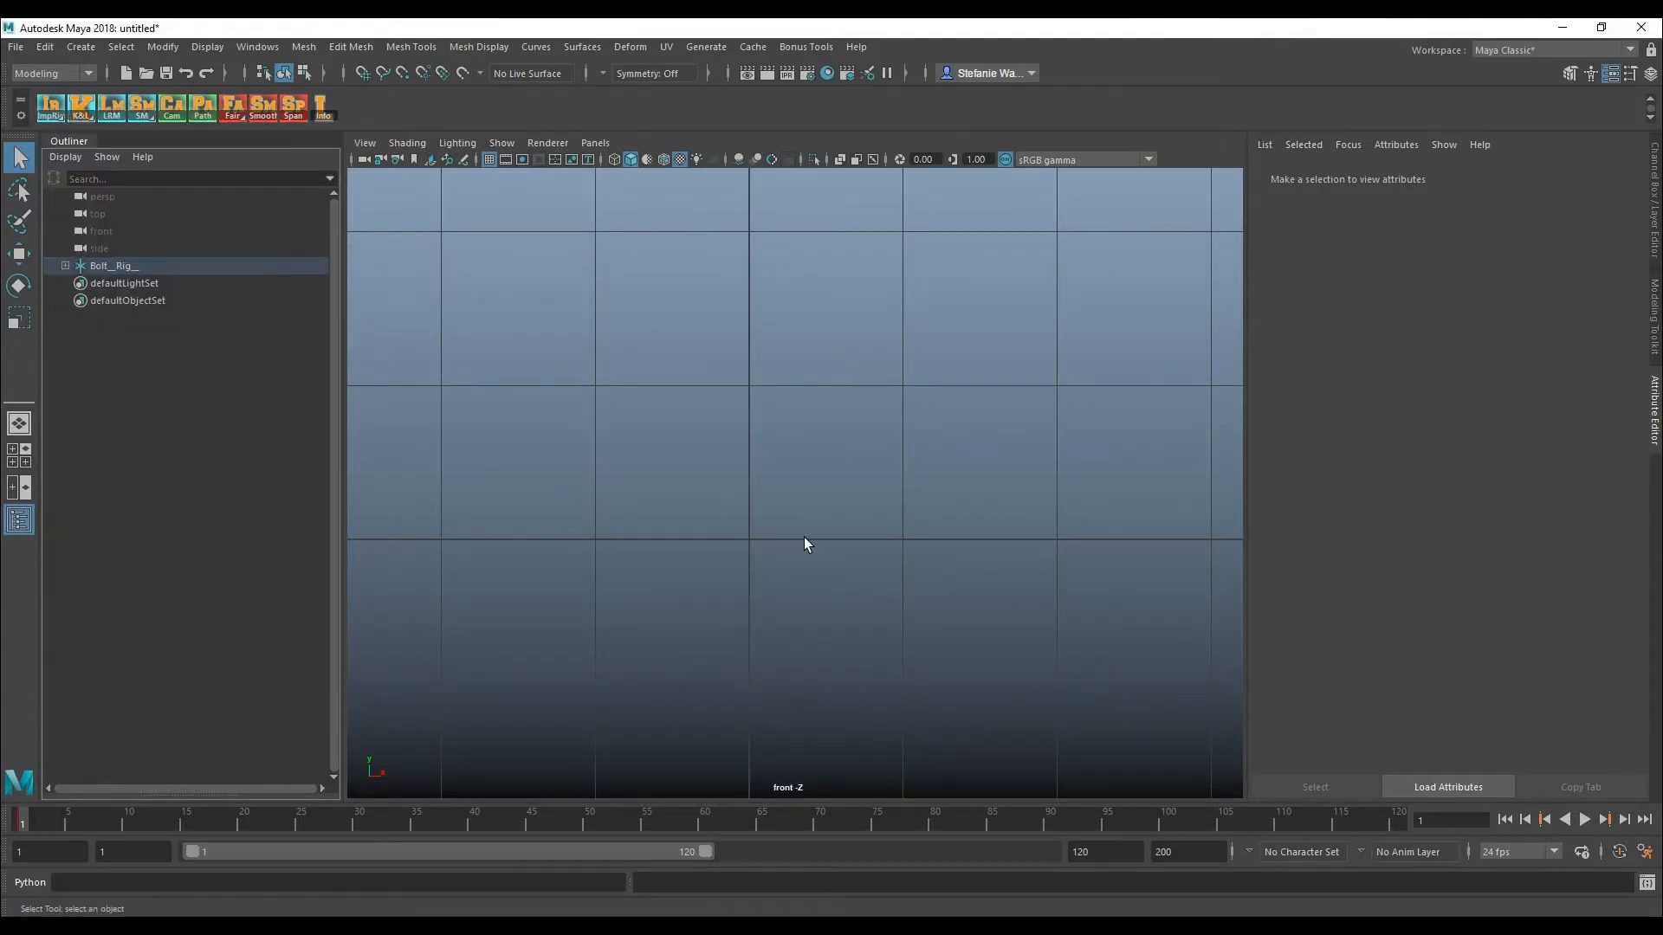
# Import the Flair rig kinematics from boltTrackKines.txt onto the Bolt rig.
pyautogui.rightClick(81, 110)
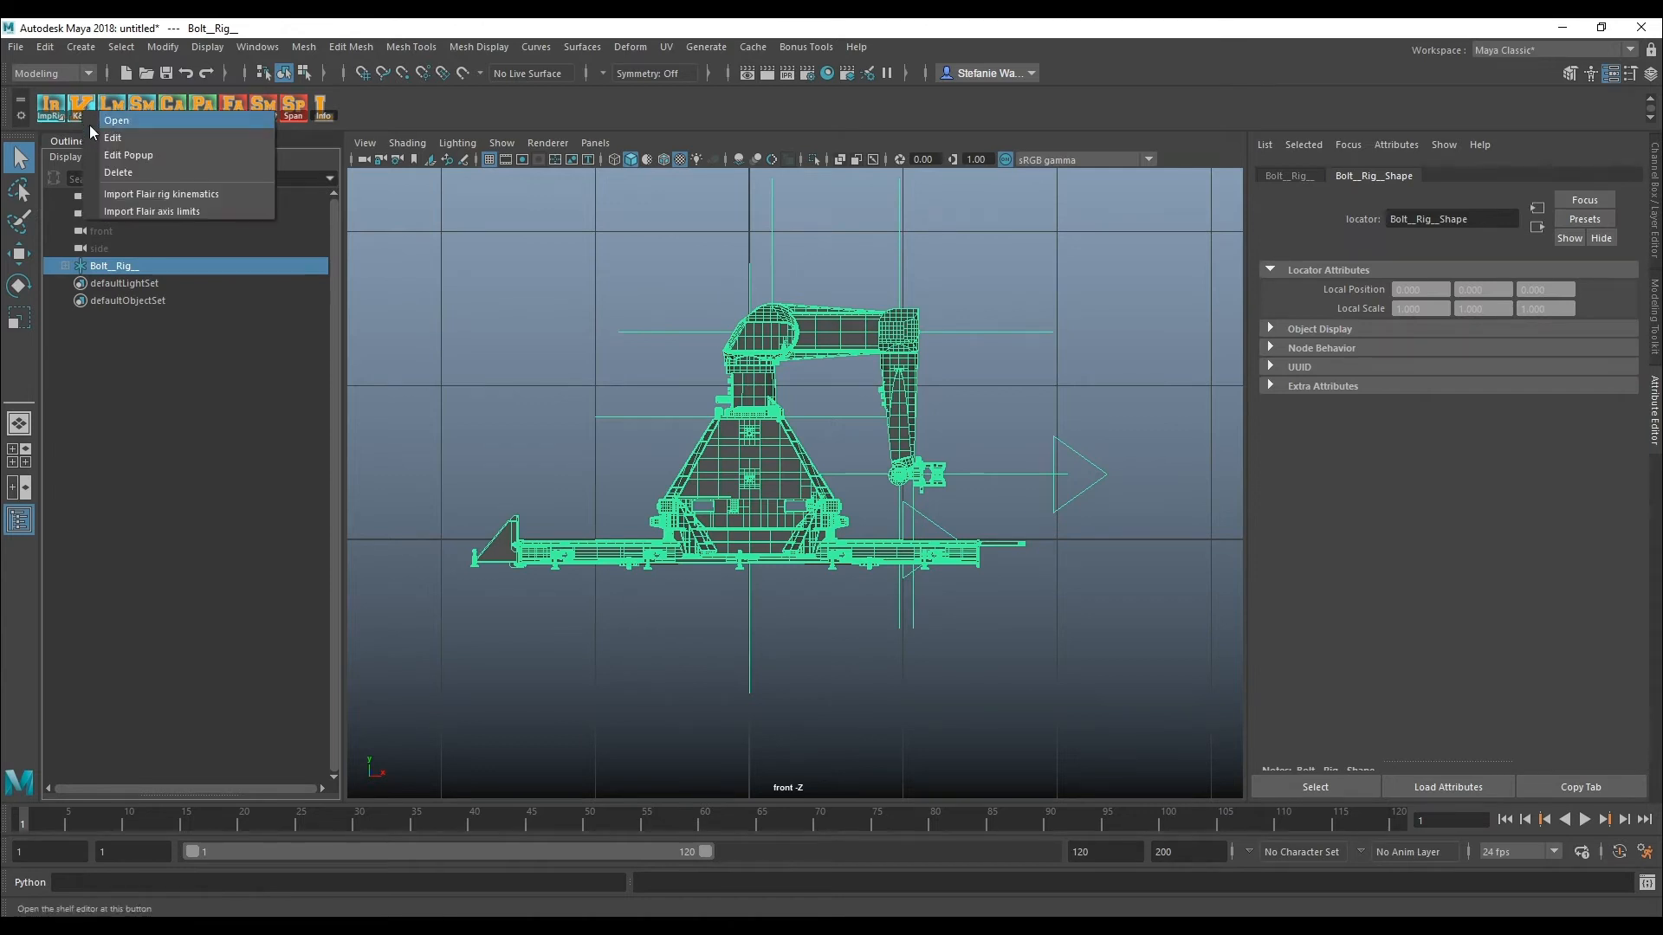
pyautogui.click(199, 195)
pyautogui.click(394, 166)
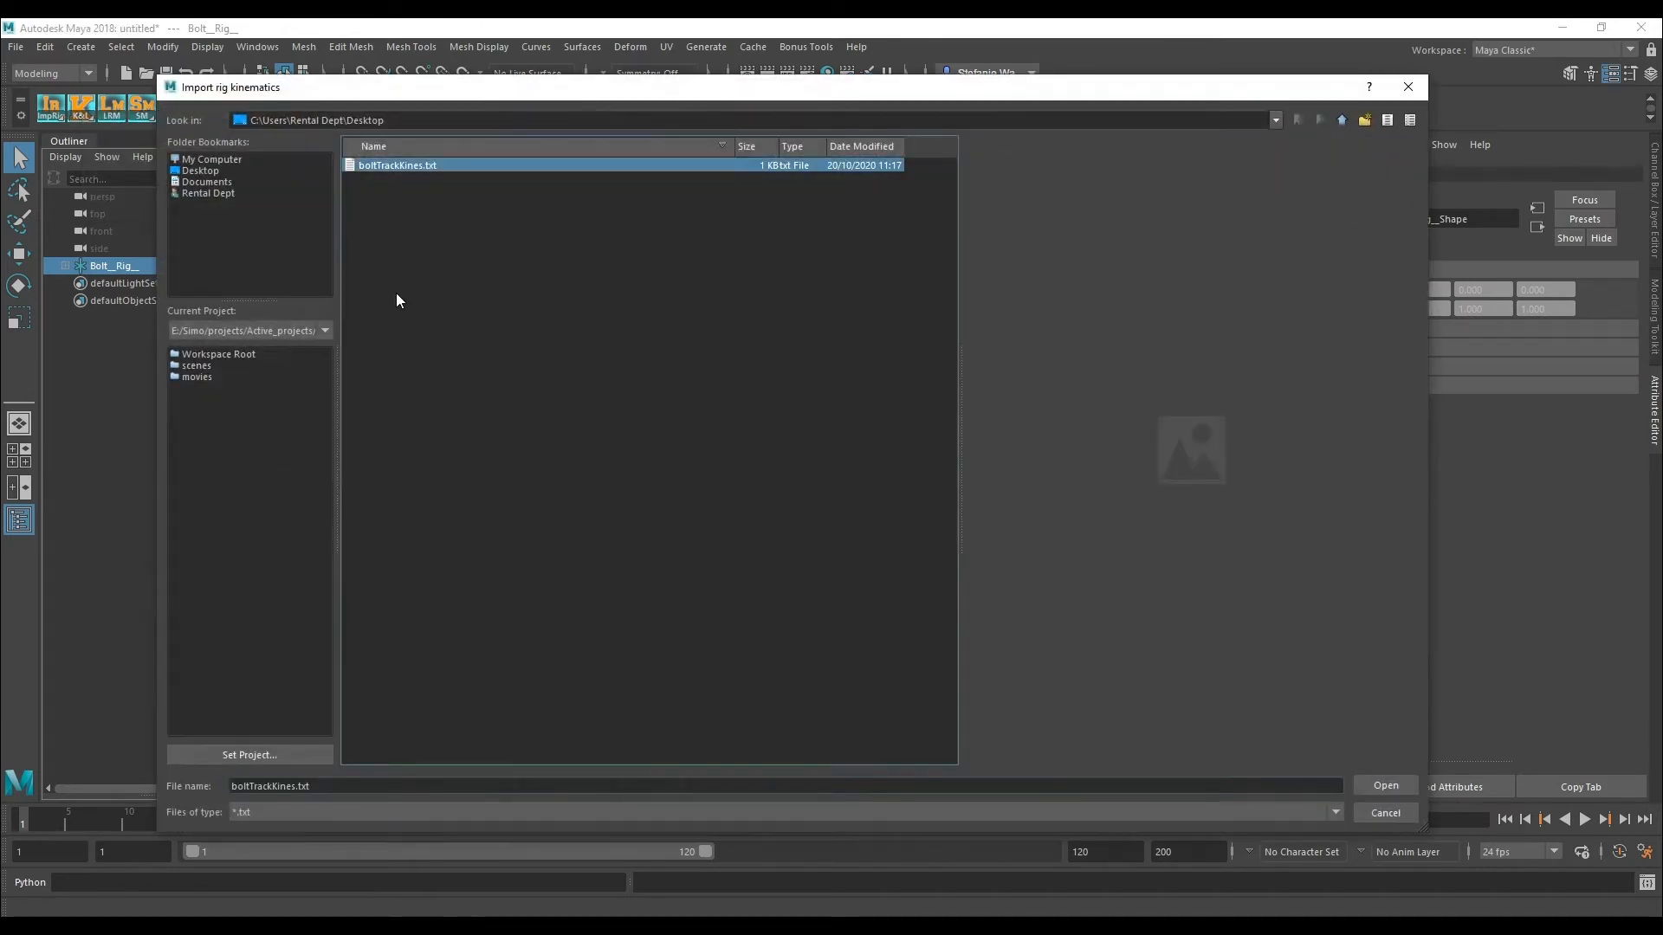
pyautogui.click(1395, 787)
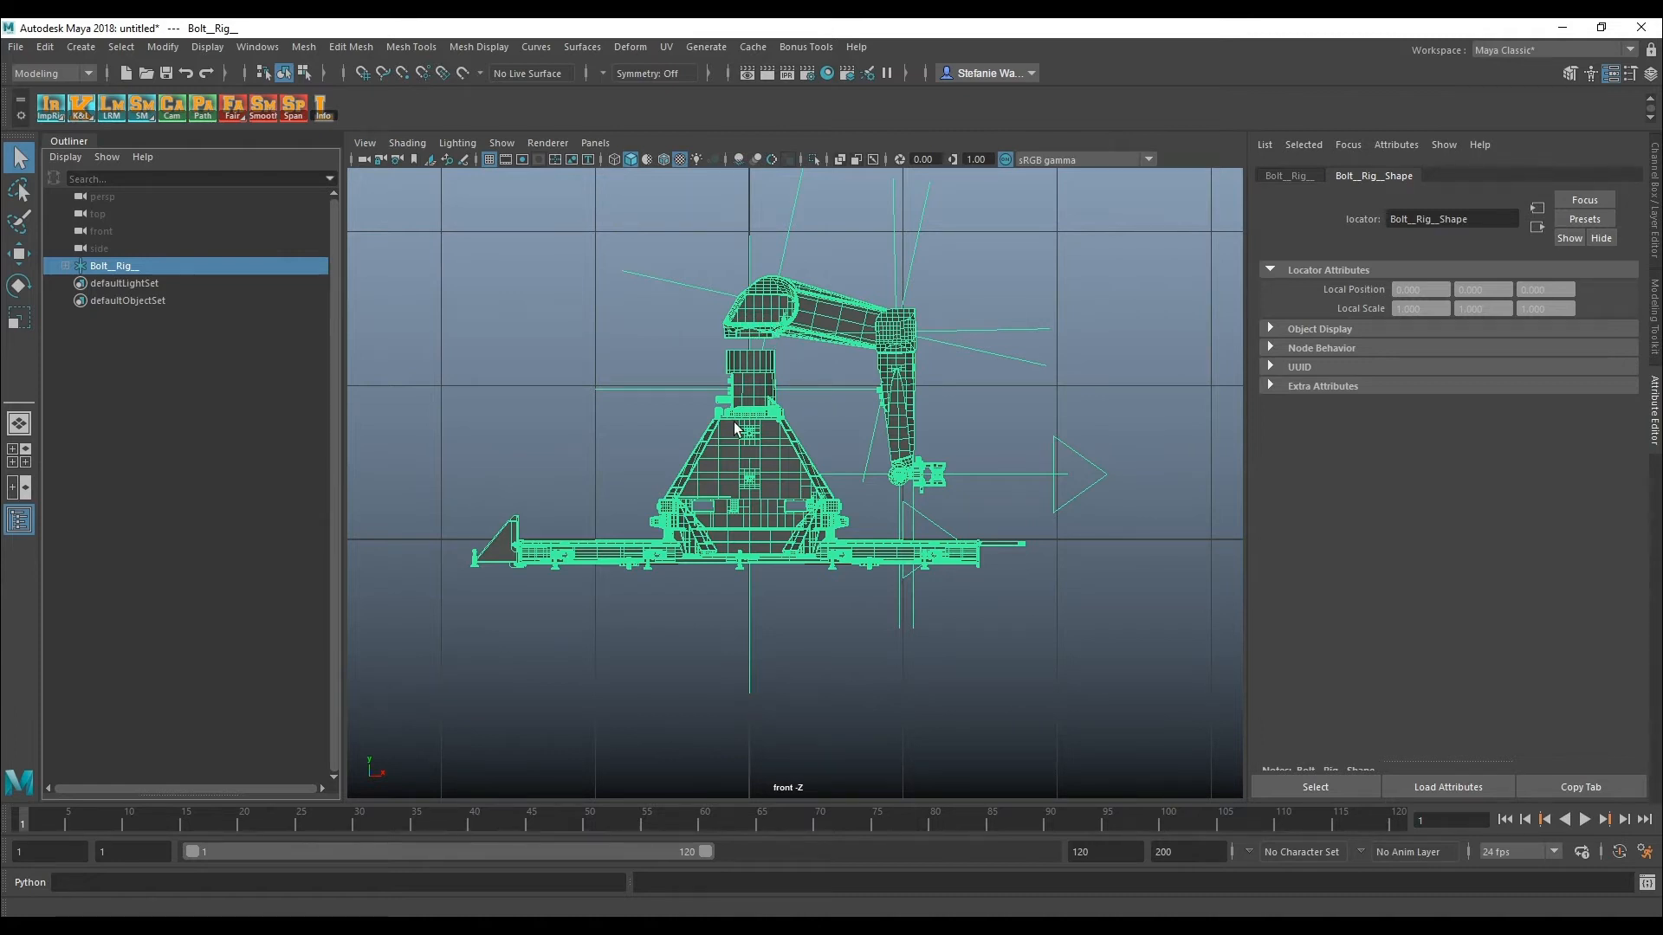
# Expand the full Bolt rig hierarchy, select the Lift node with the Move tool, and display the view in wireframe to inspect its pivot.
pyautogui.keyDown('shift'); pyautogui.click(66, 266); pyautogui.keyUp('shift')
pyautogui.click(128, 317)
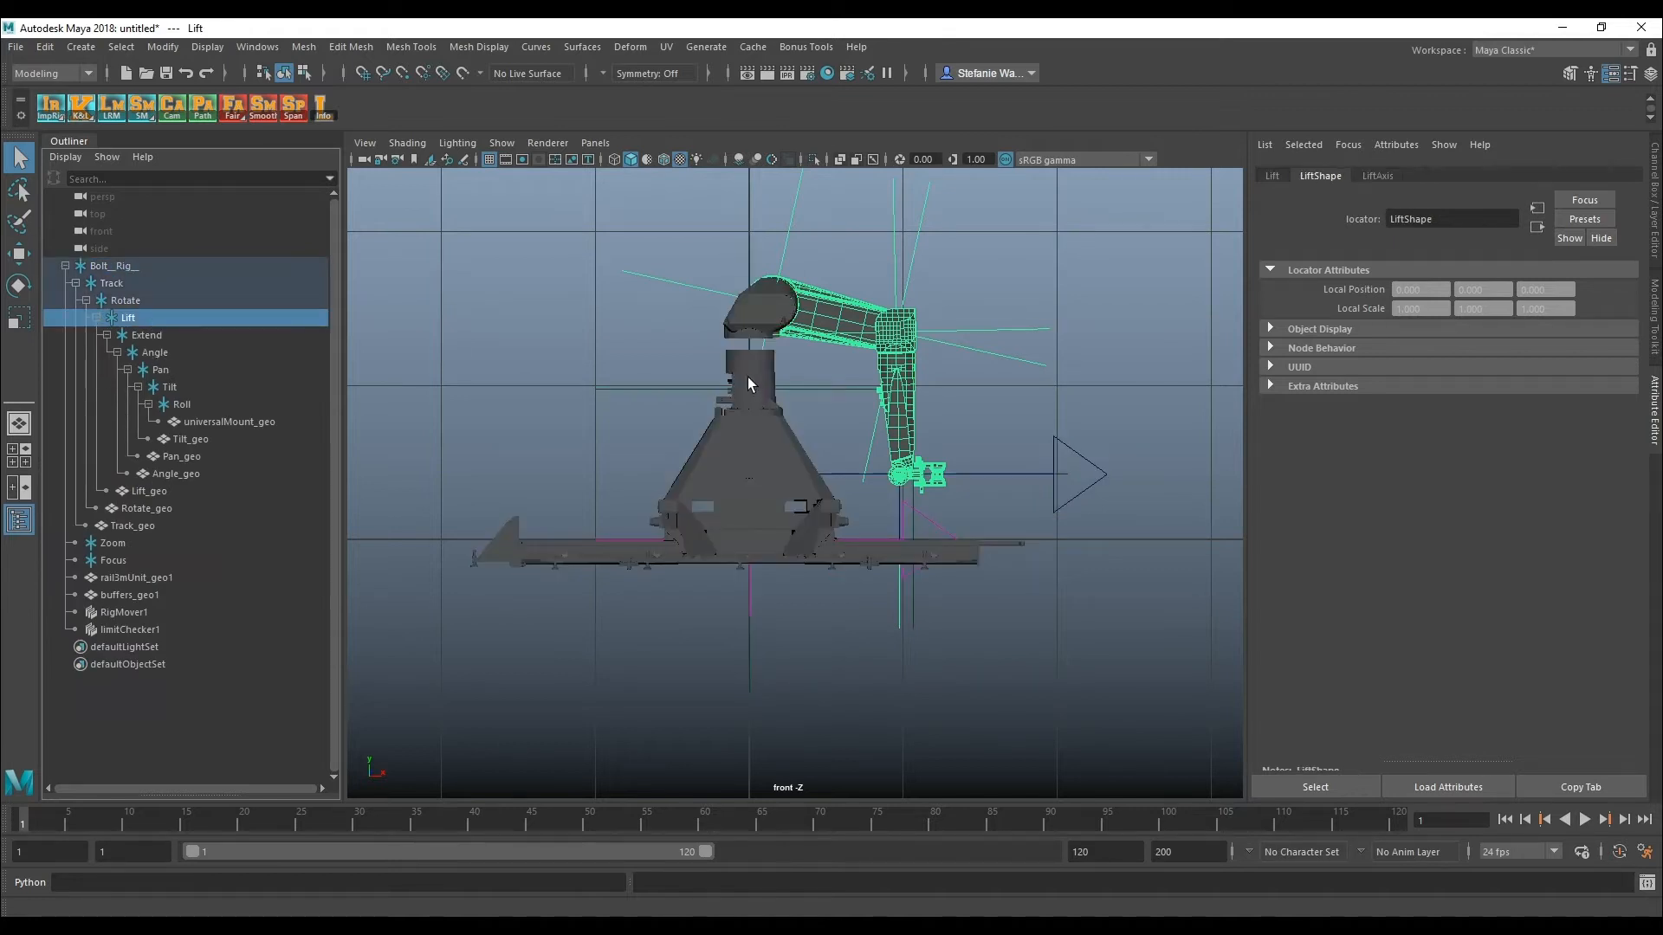
pyautogui.press('w')
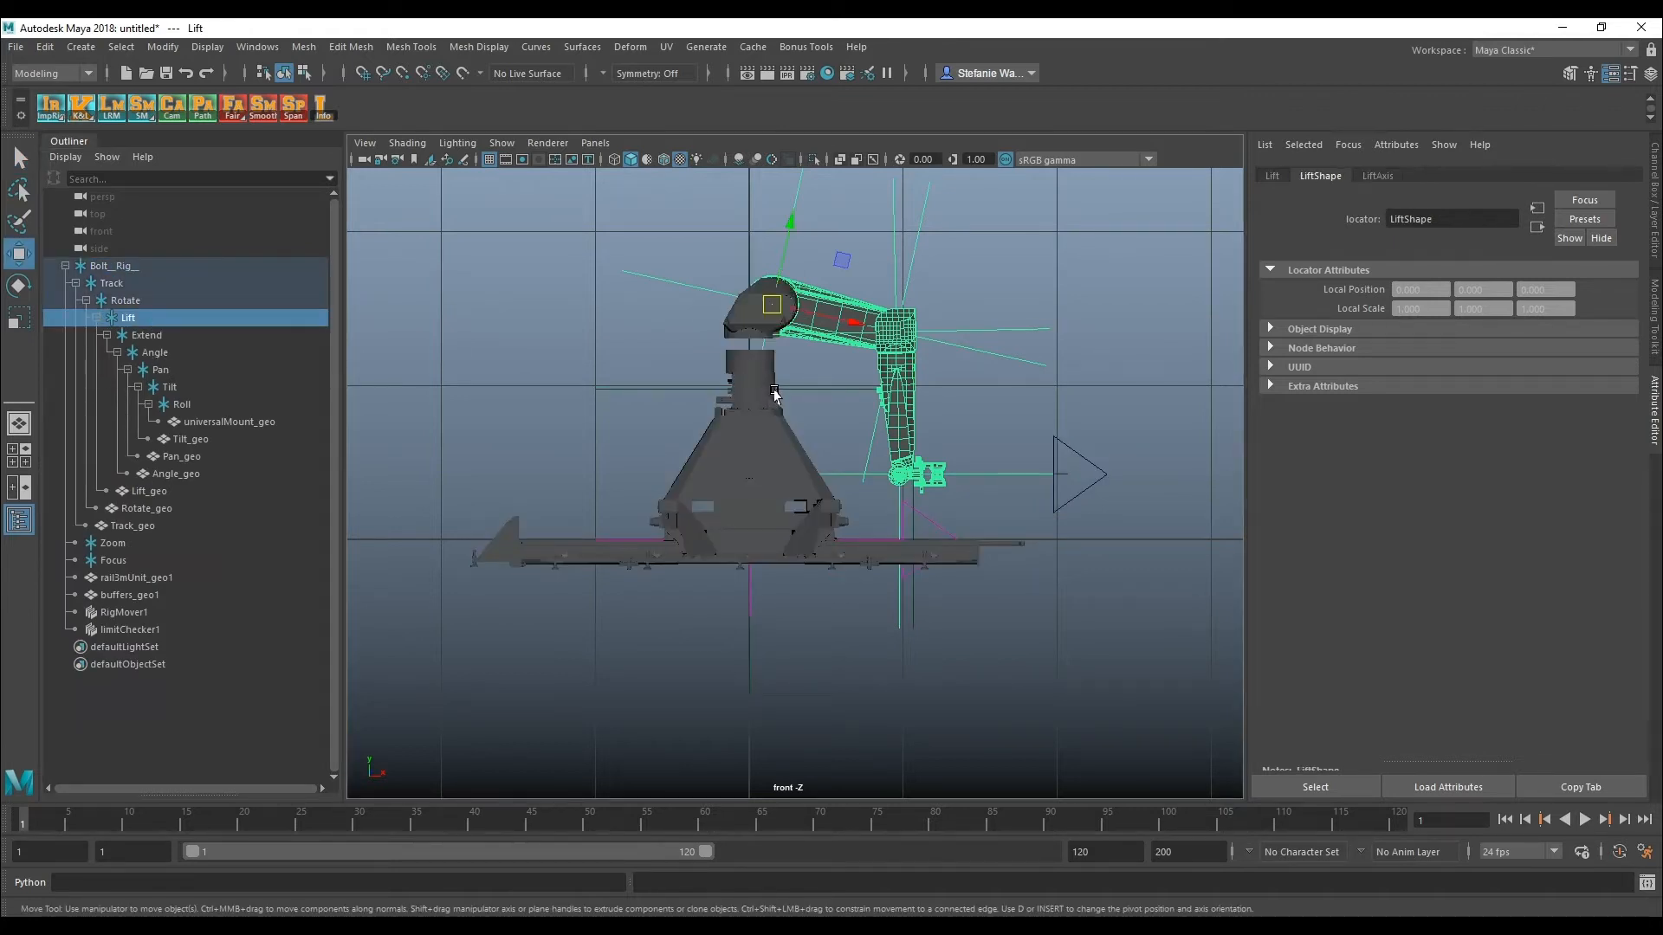
pyautogui.press('4')
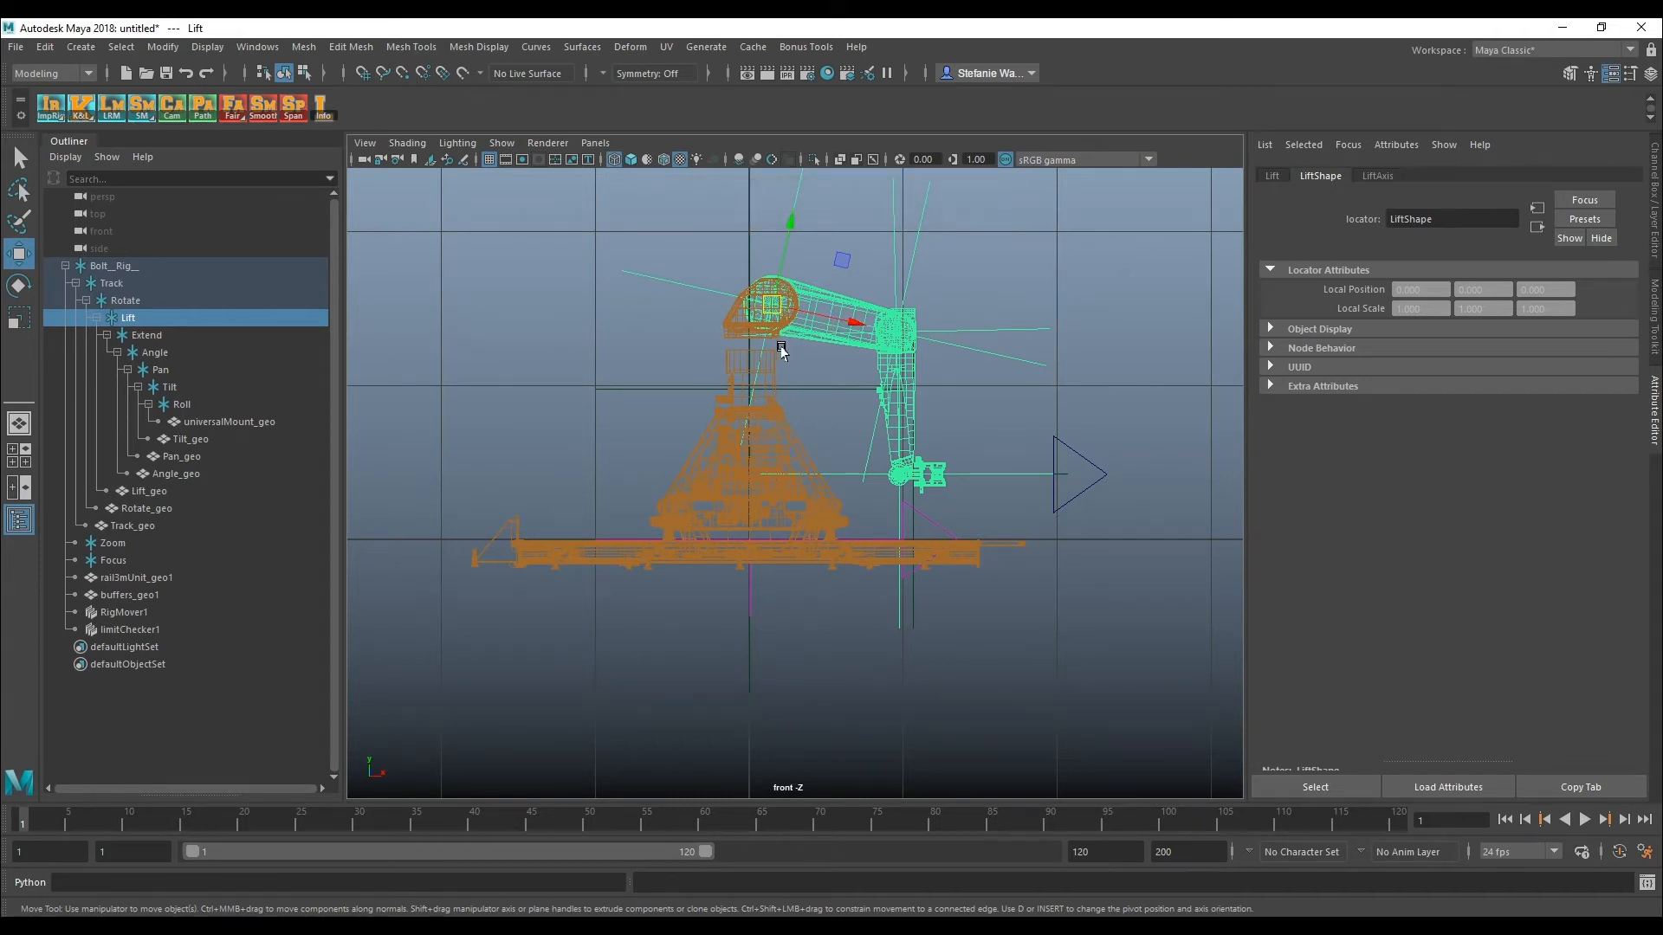
# Switch to Flair and open the Kinematics Setup for the robot.
pyautogui.click(325, 931)
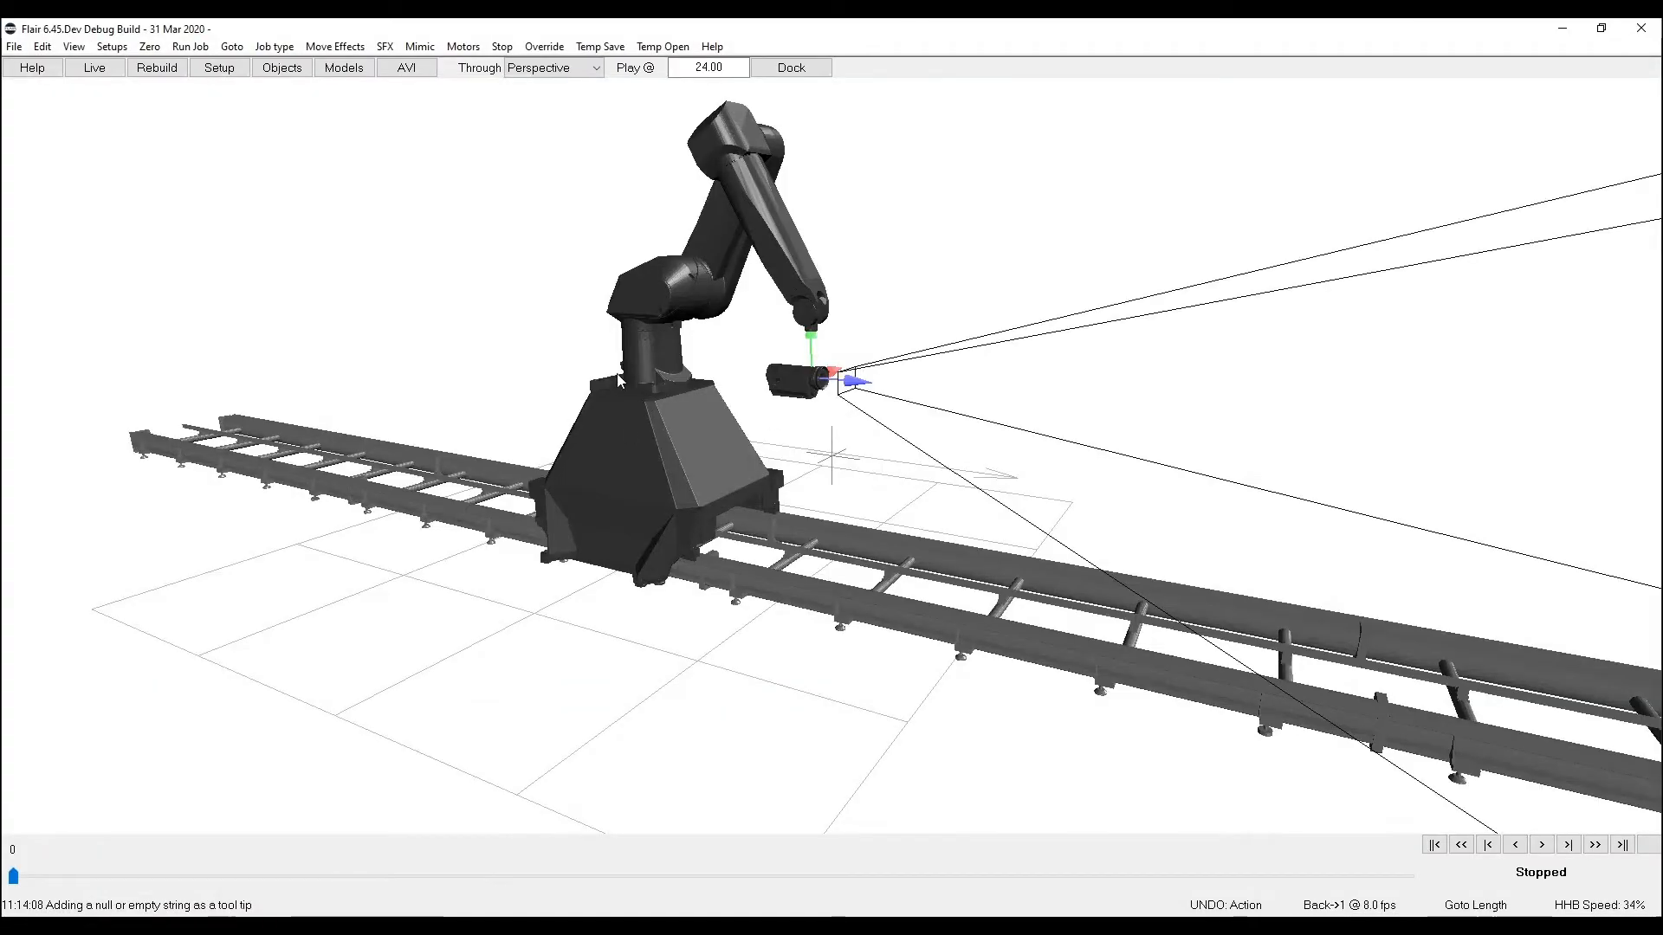
pyautogui.click(273, 47)
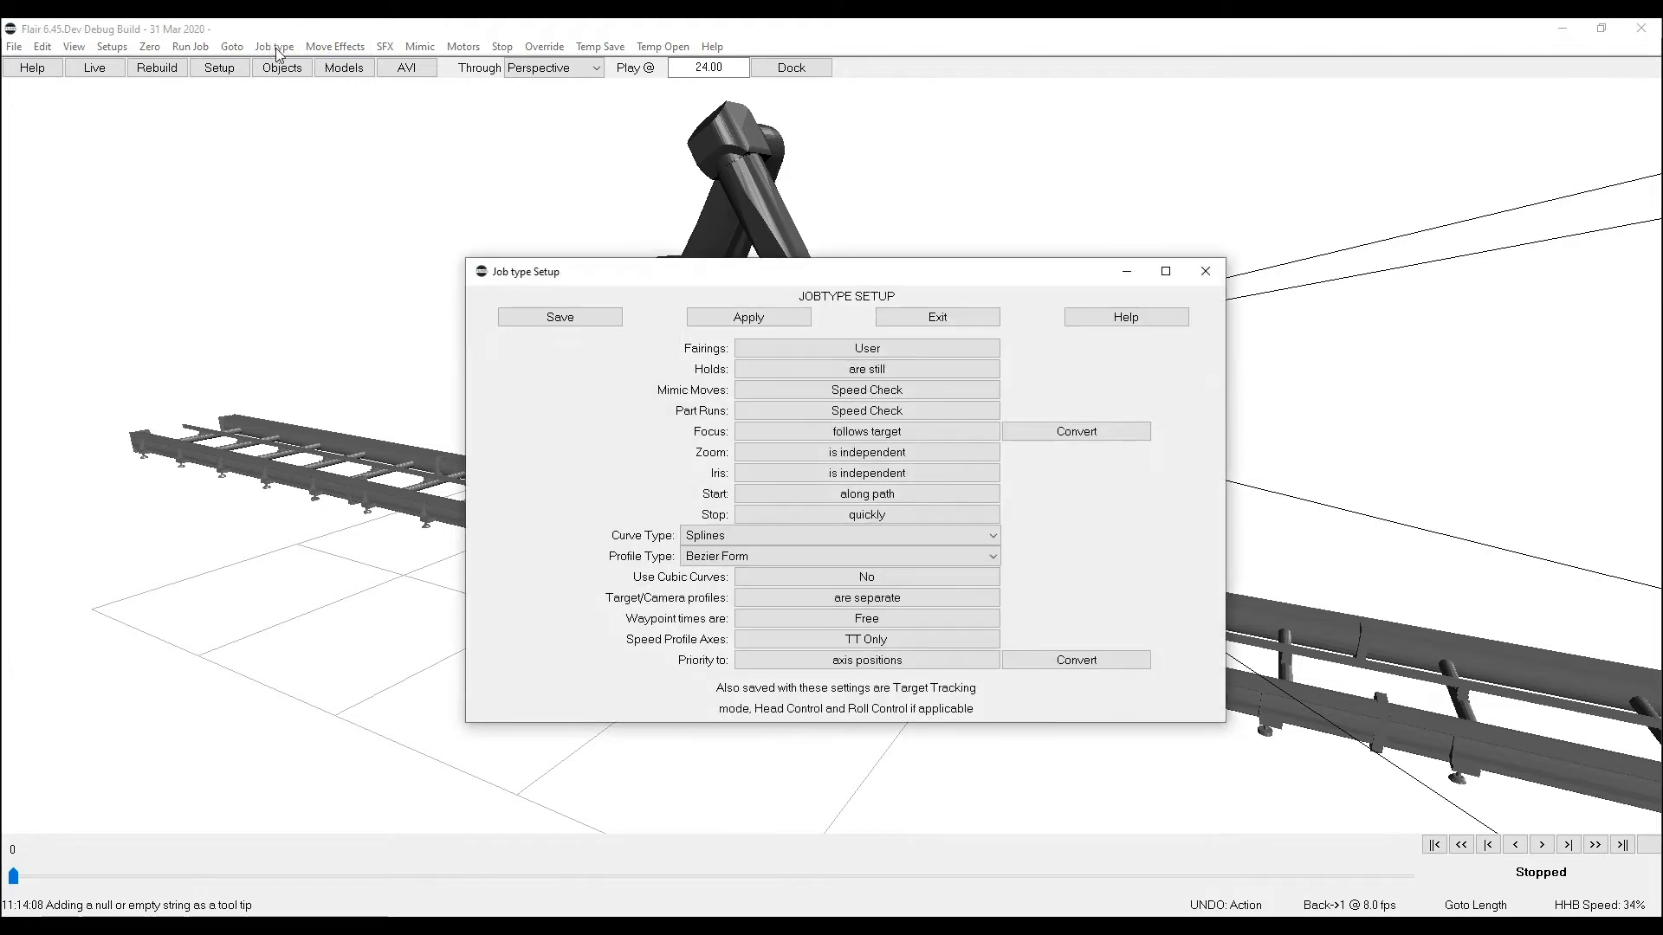
pyautogui.click(1205, 272)
pyautogui.click(112, 47)
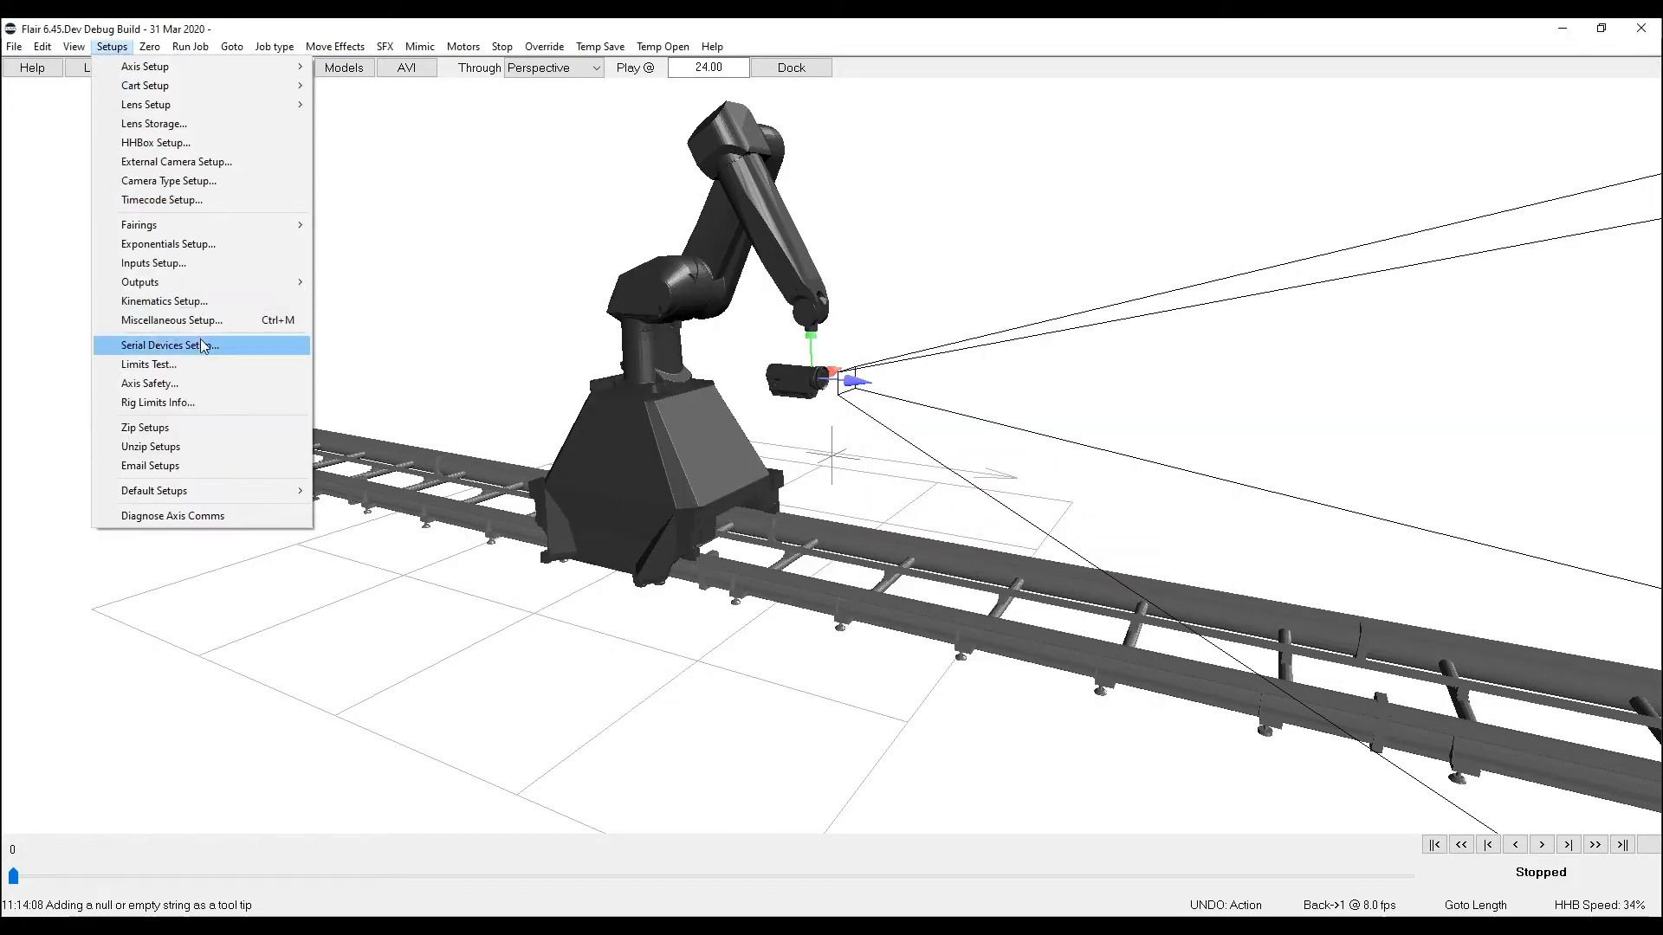
pyautogui.click(206, 303)
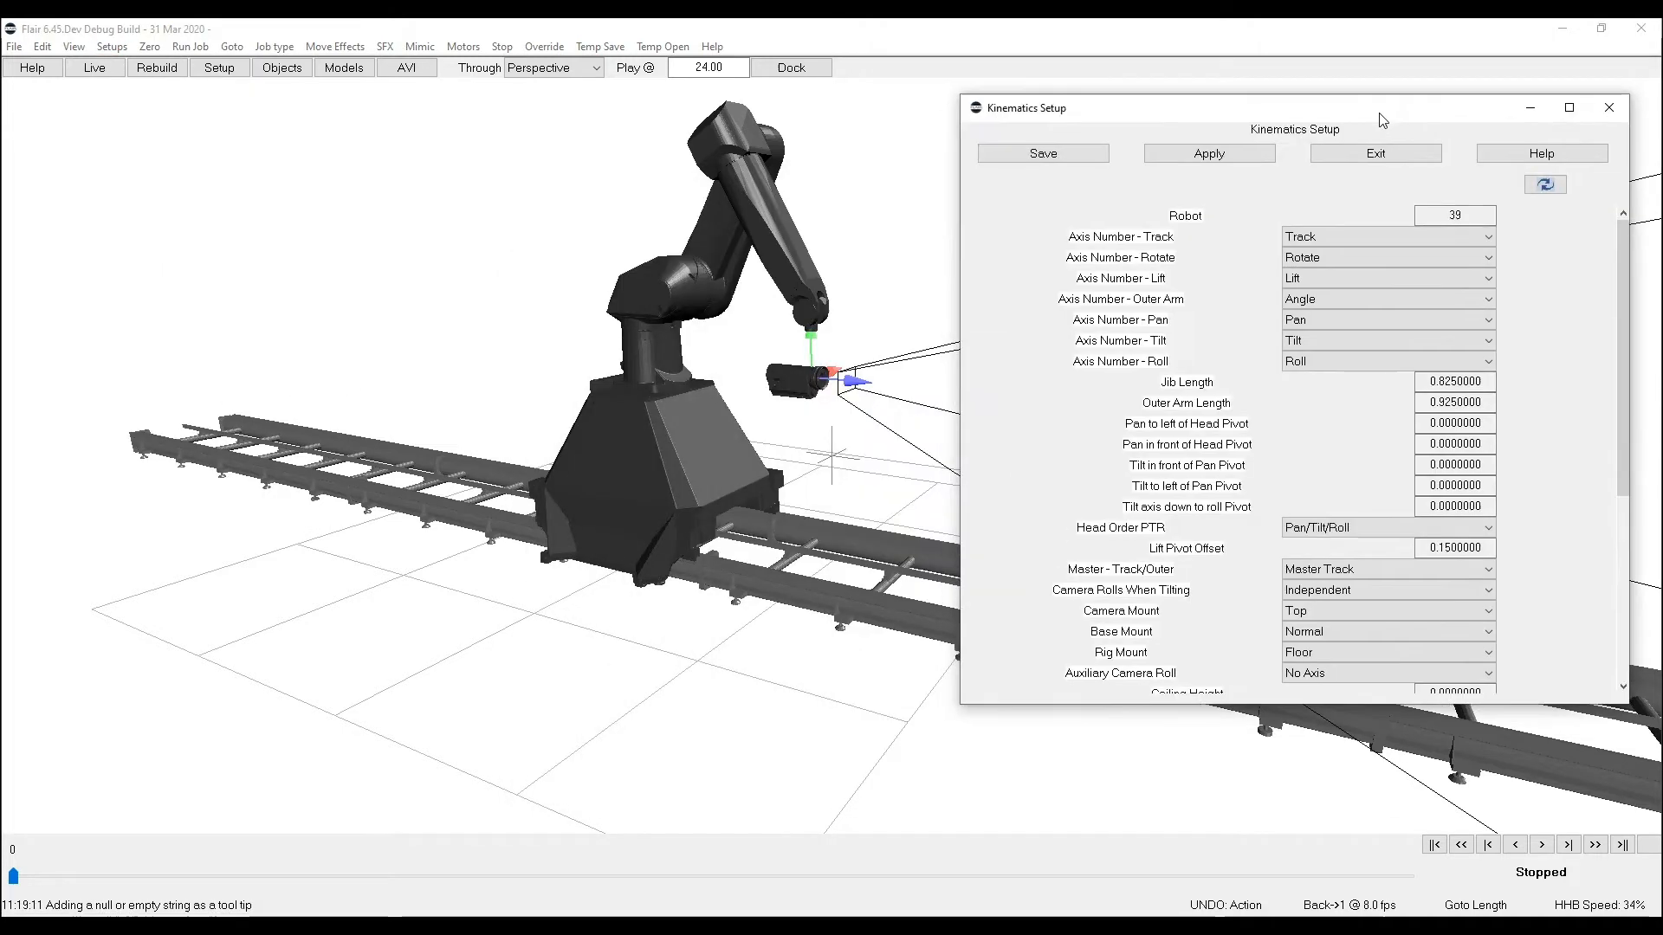
# Examine the Height Of Base Mount parameter in the Kinematics Setup.
pyautogui.moveTo(1618, 454); pyautogui.dragTo(1608, 610)
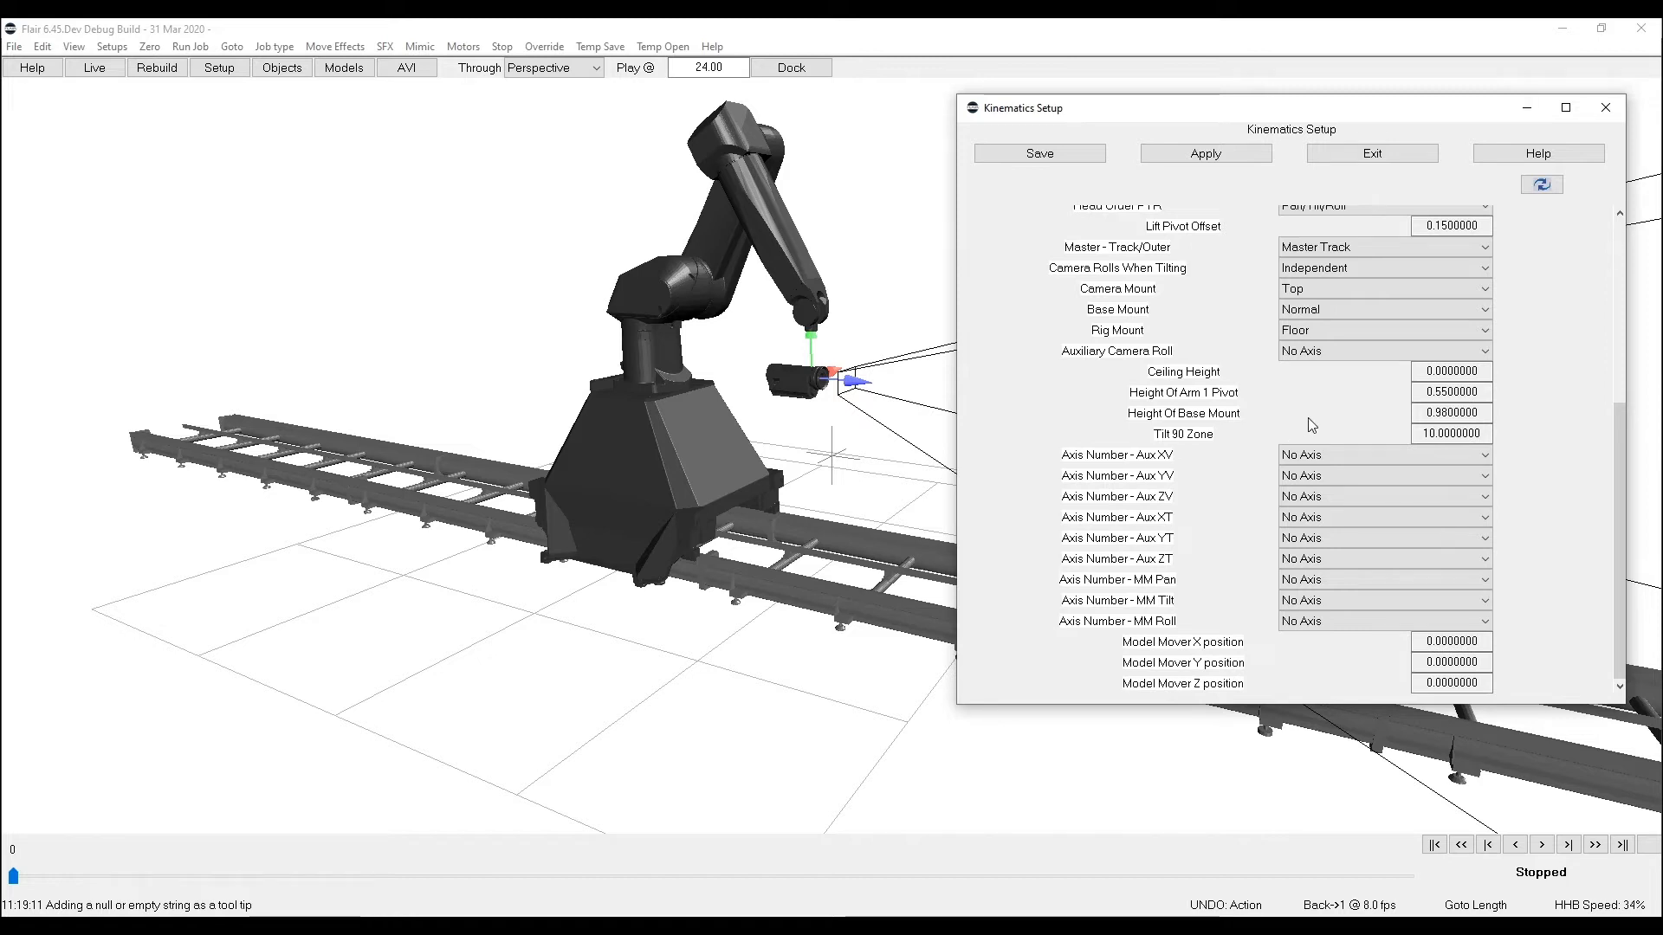
pyautogui.doubleClick(1452, 413)
pyautogui.click(1421, 413)
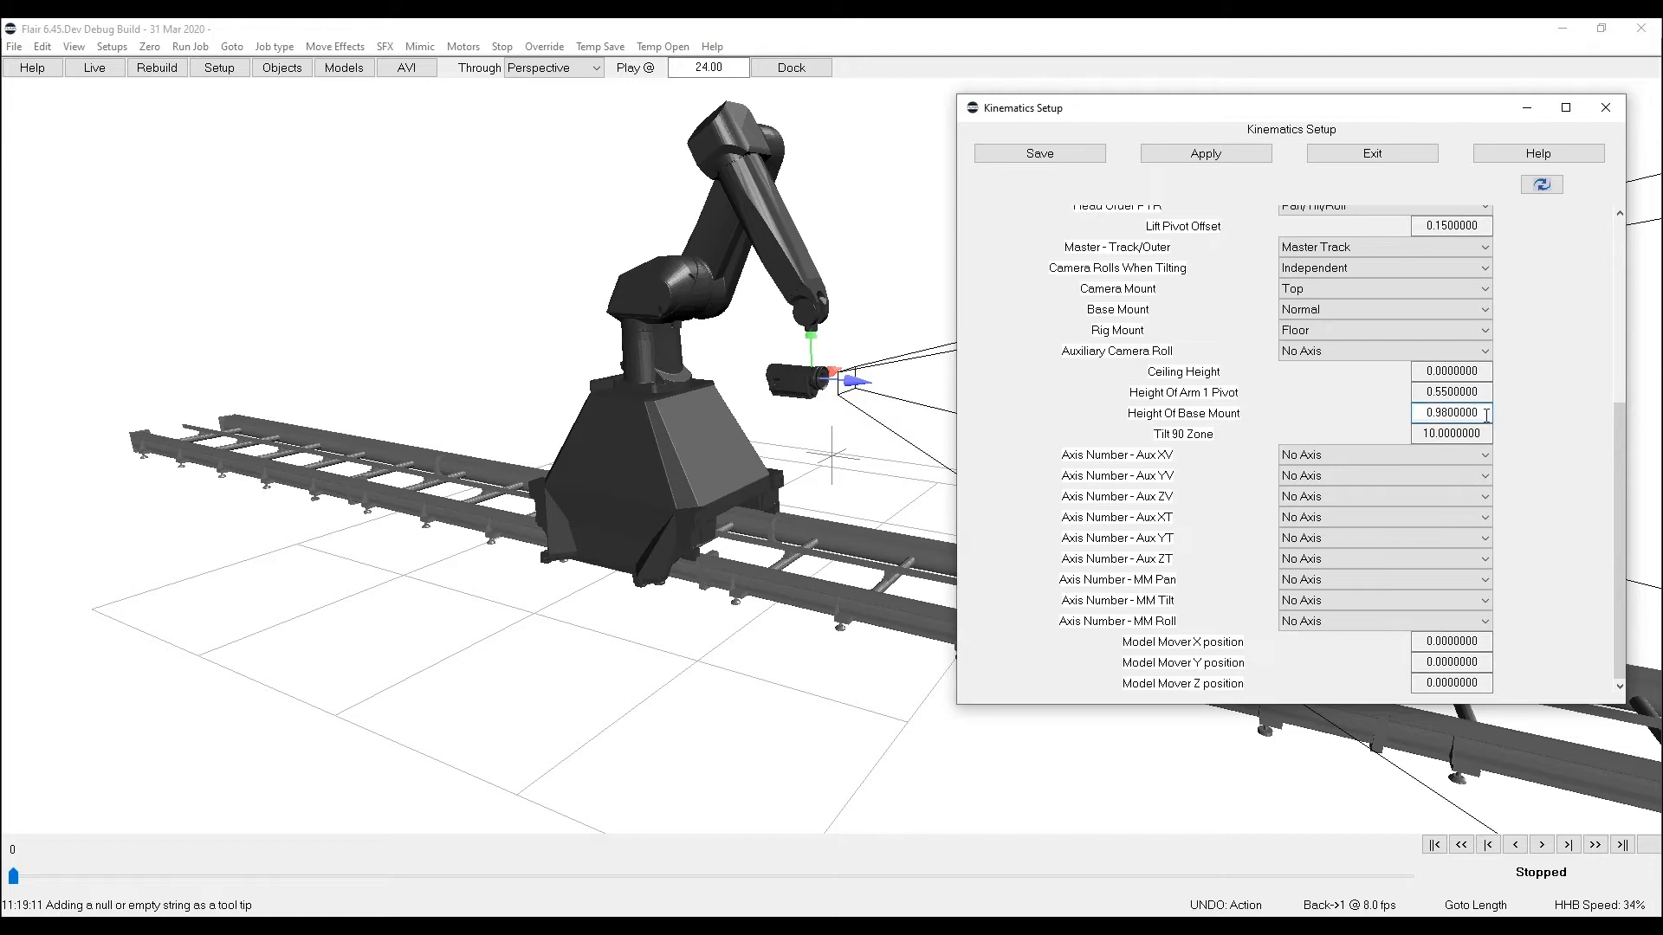
pyautogui.doubleClick(1433, 412)
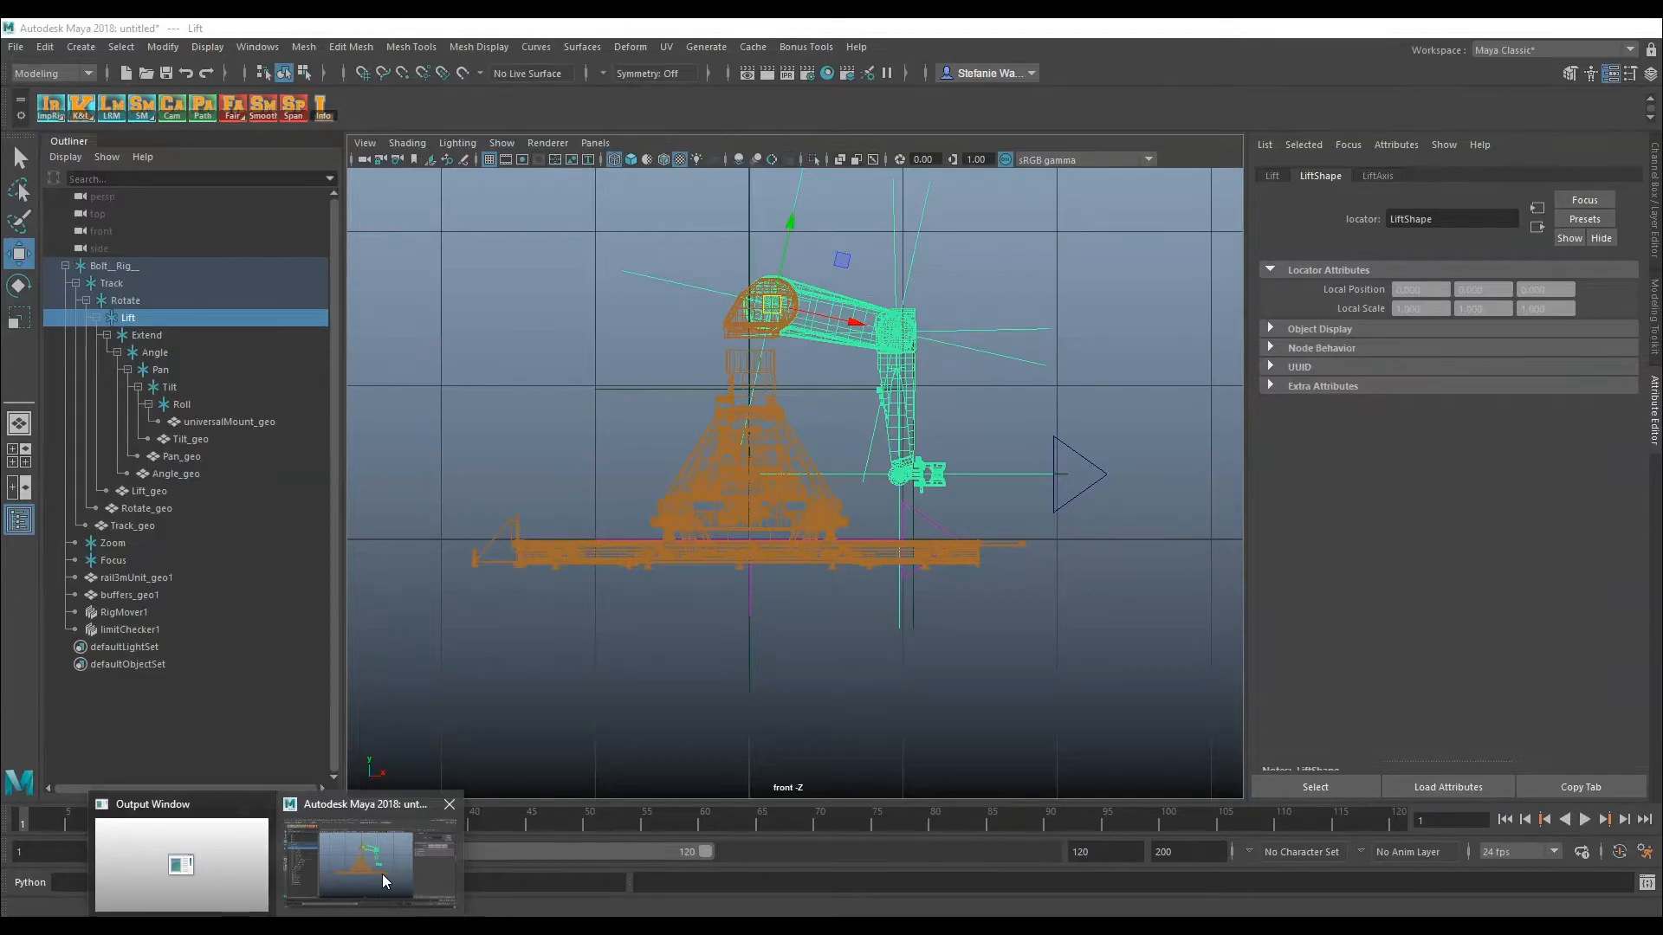
# Switch to Maya and select the Rotate node above Lift to inspect its pivot height.
pyautogui.click(387, 874)
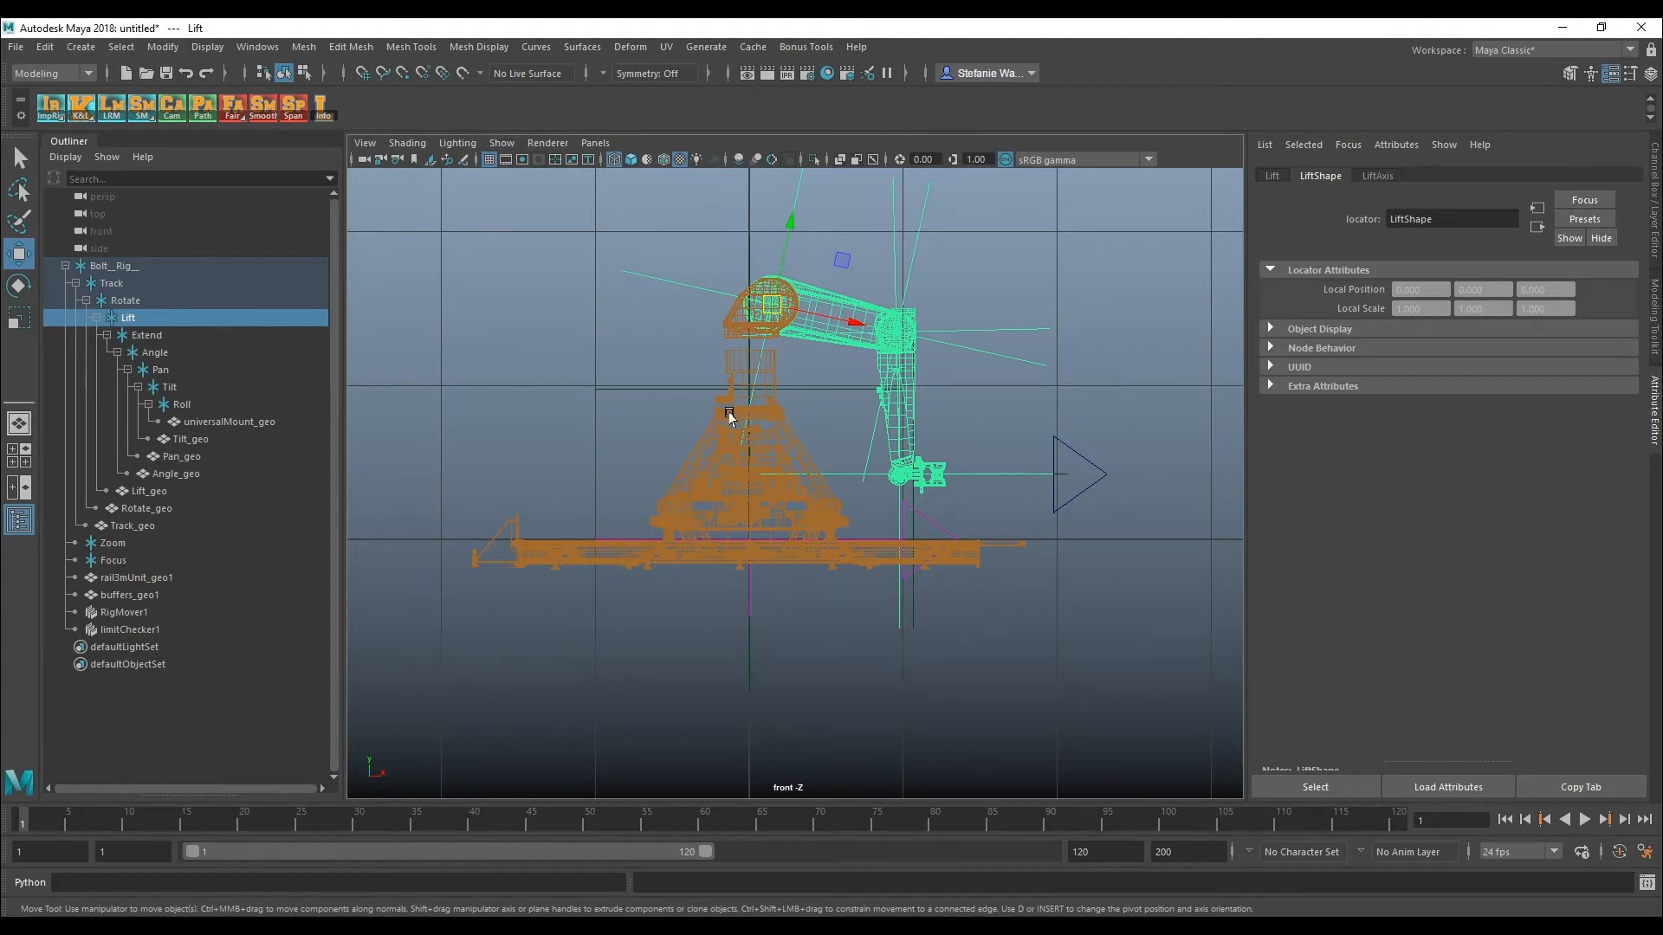
pyautogui.press('Up')
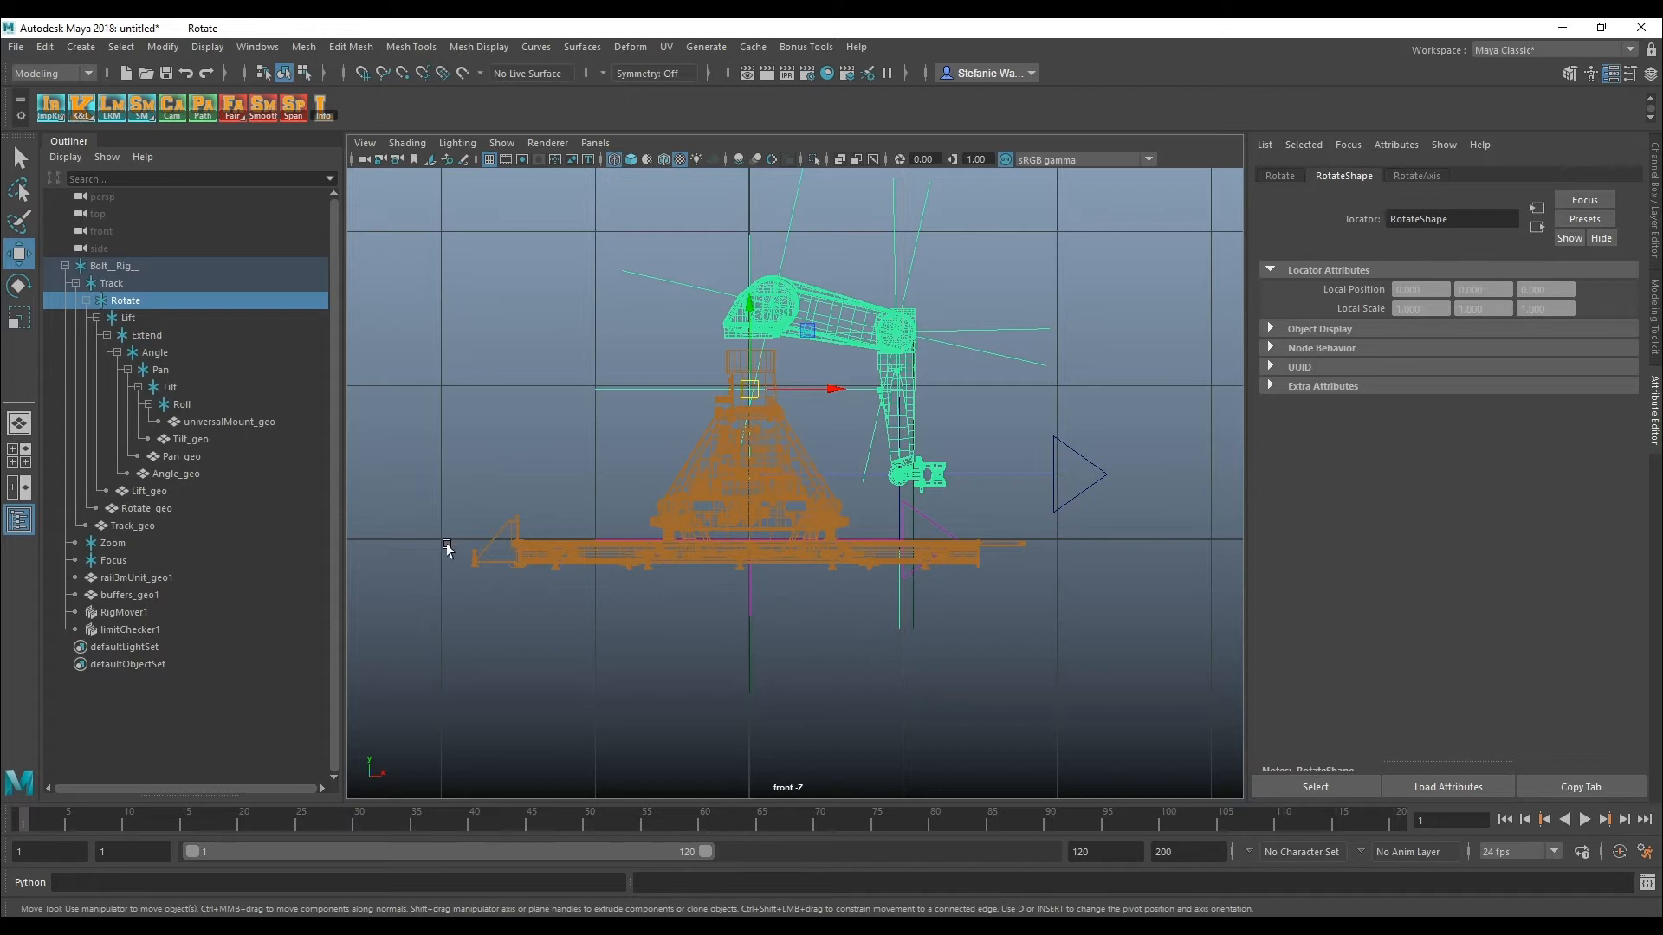
# Move the whole Bolt rig up by about 0.186, and reset its Translate Y to 0.
pyautogui.click(192, 270)
pyautogui.moveTo(749, 457); pyautogui.dragTo(748, 431)
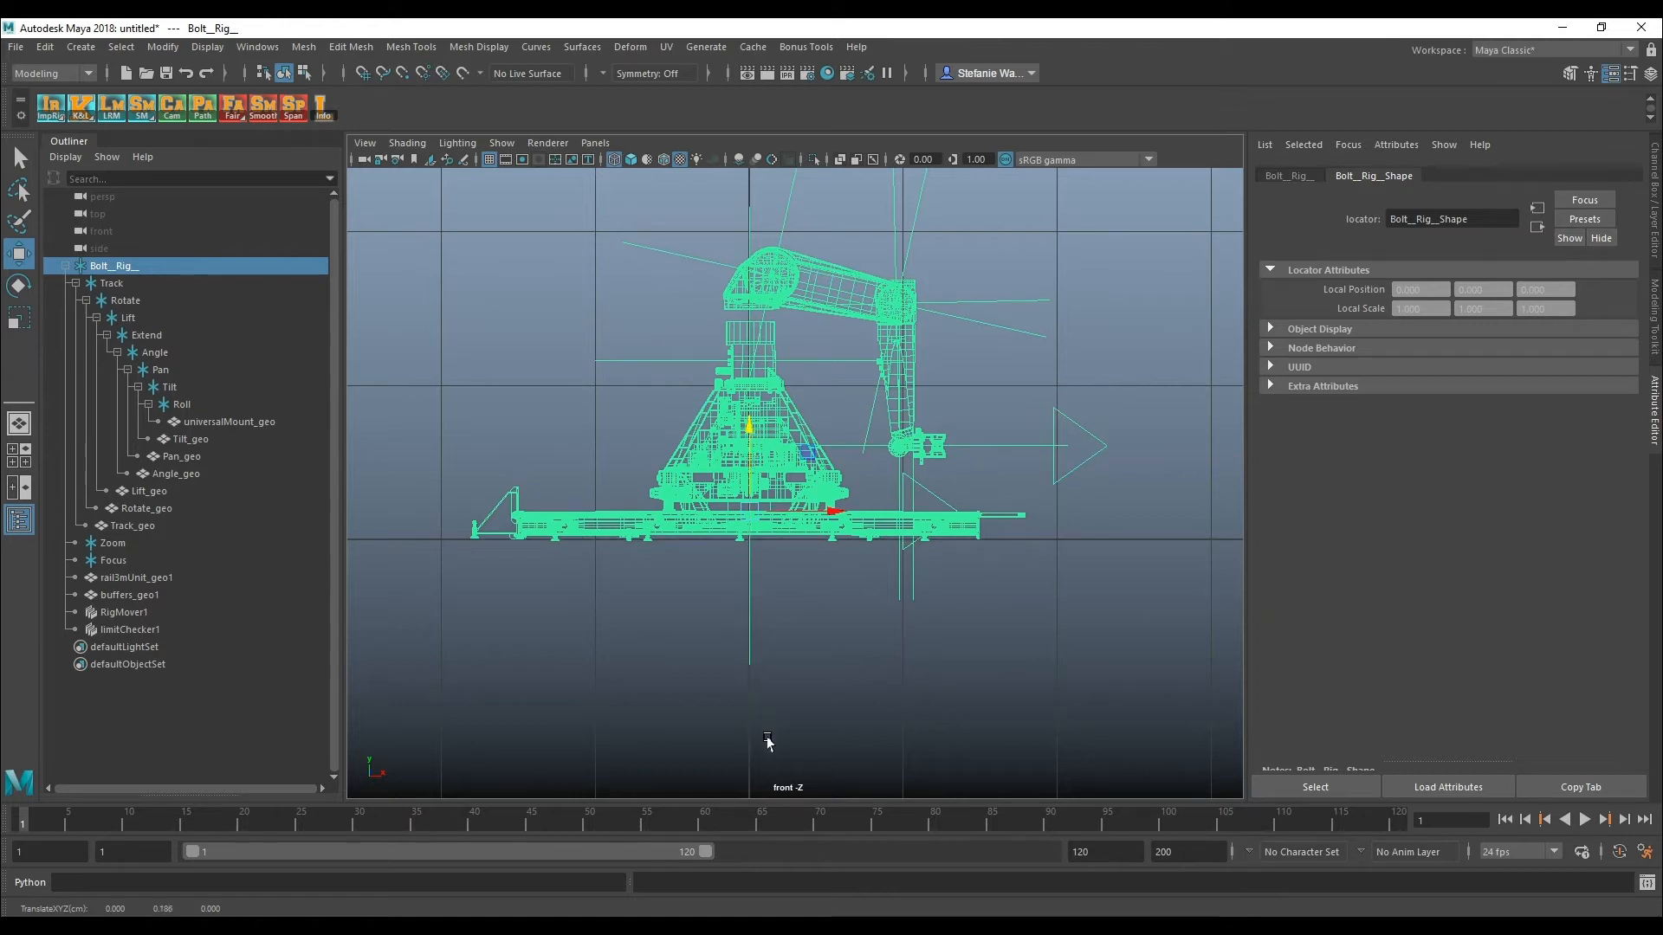
pyautogui.click(1655, 214)
pyautogui.click(1613, 205)
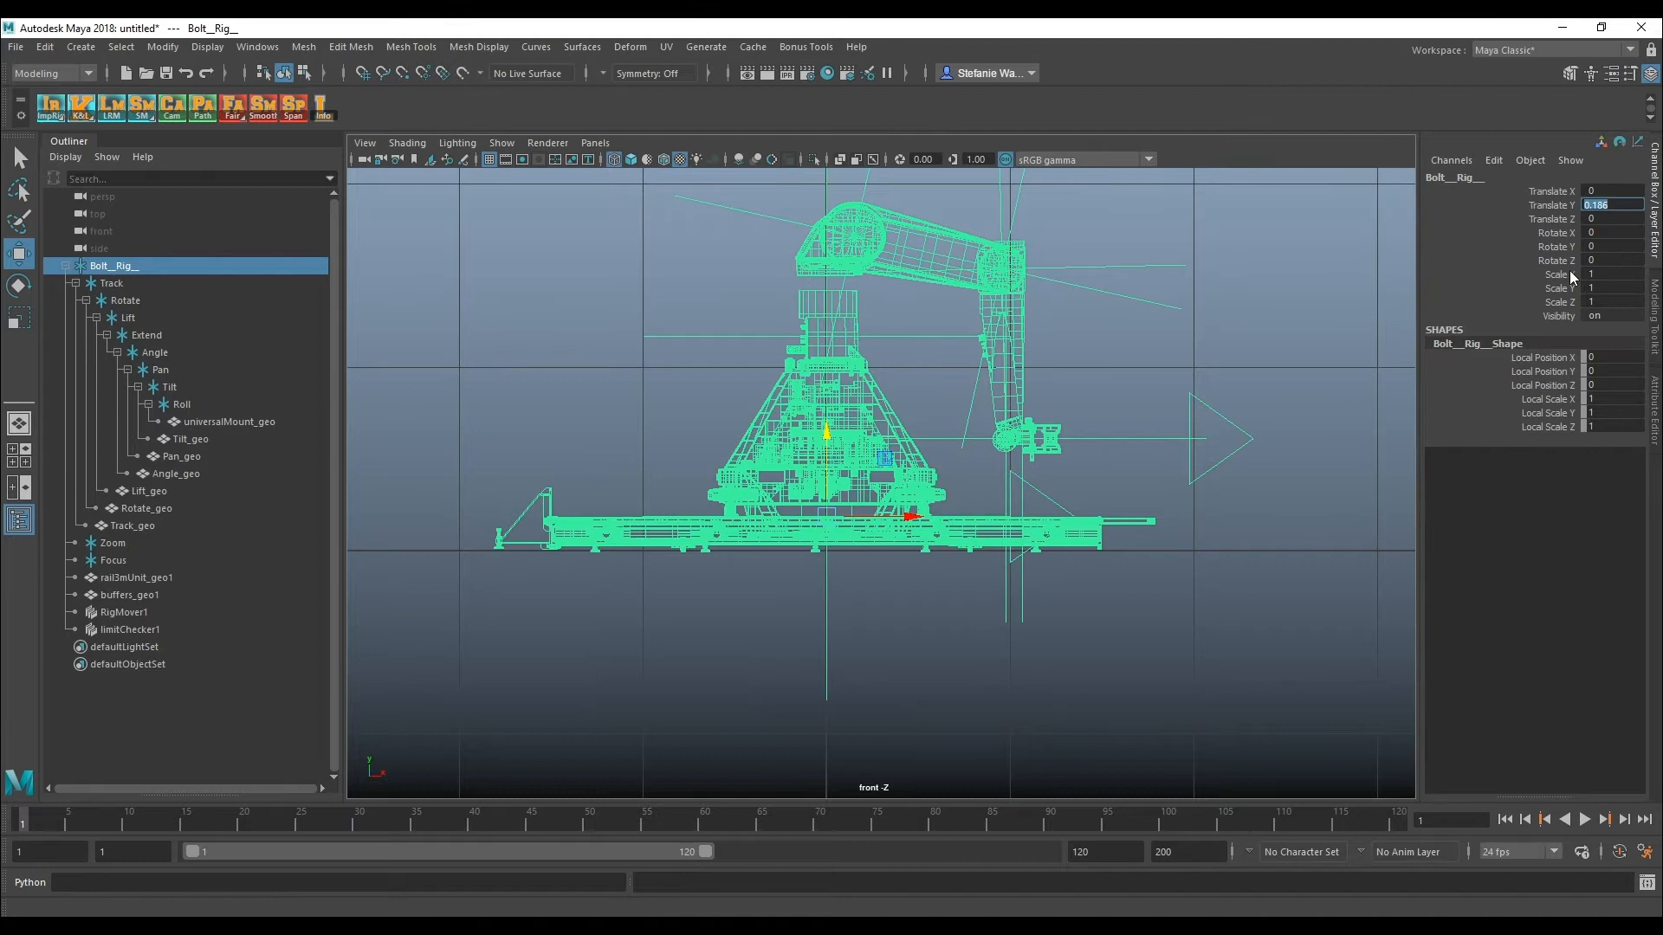
pyautogui.write('0')
pyautogui.press('Return')
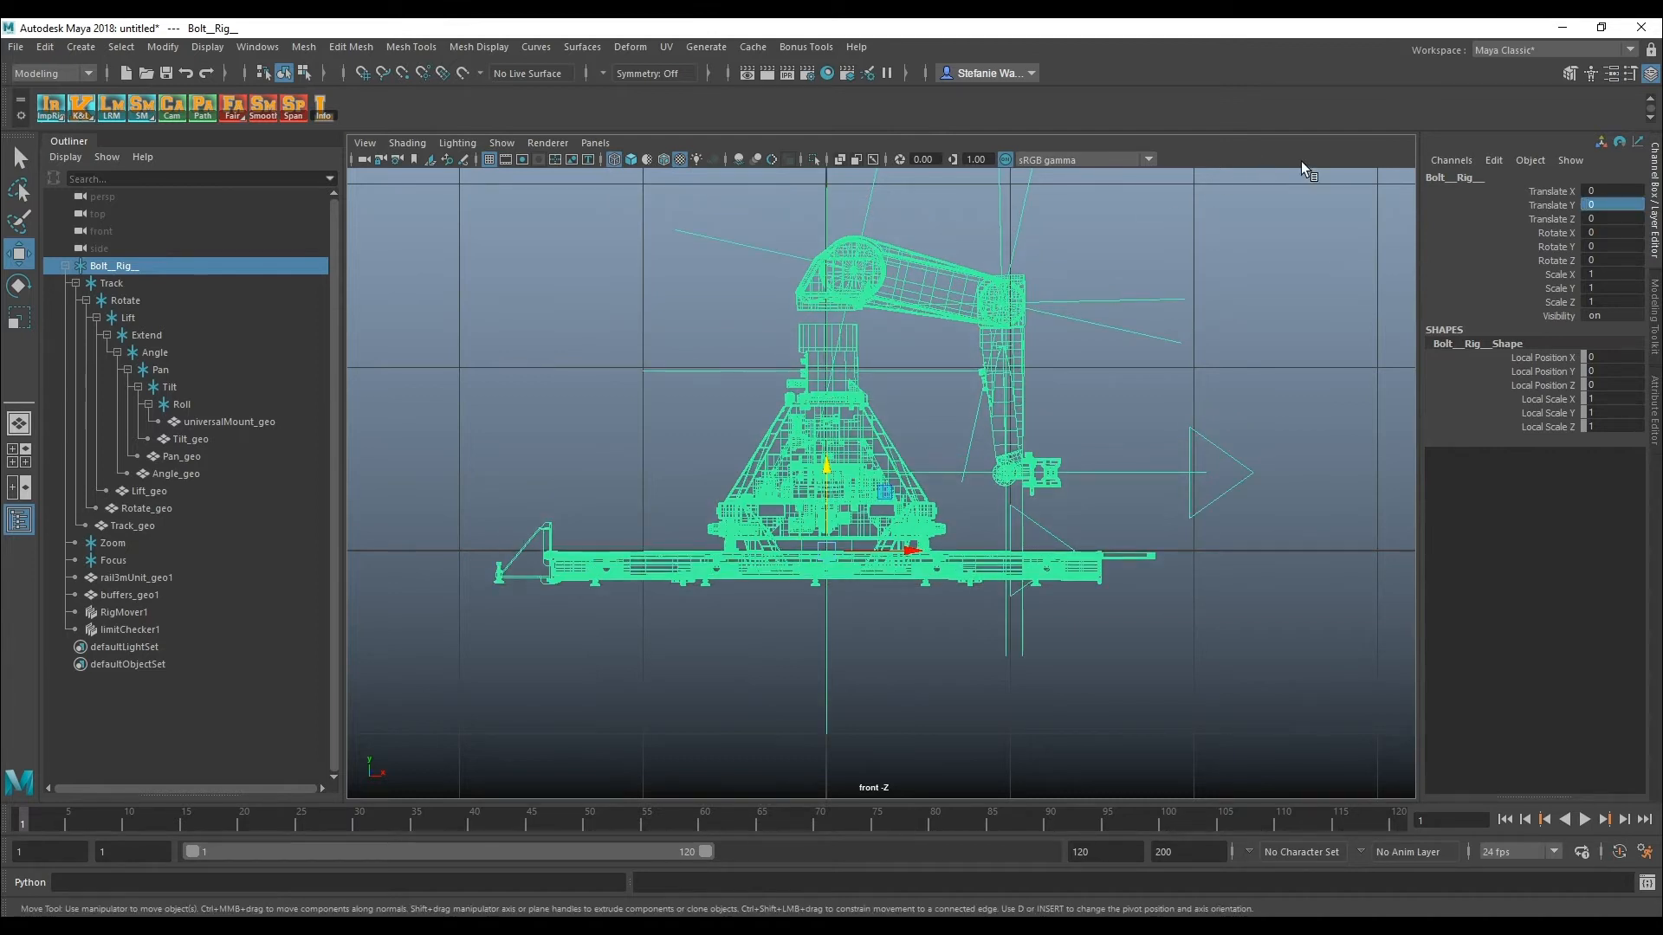
# Switch to the desktop and open the exported kinematics file boltTrackKines.txt for editing.
pyautogui.click(1563, 27)
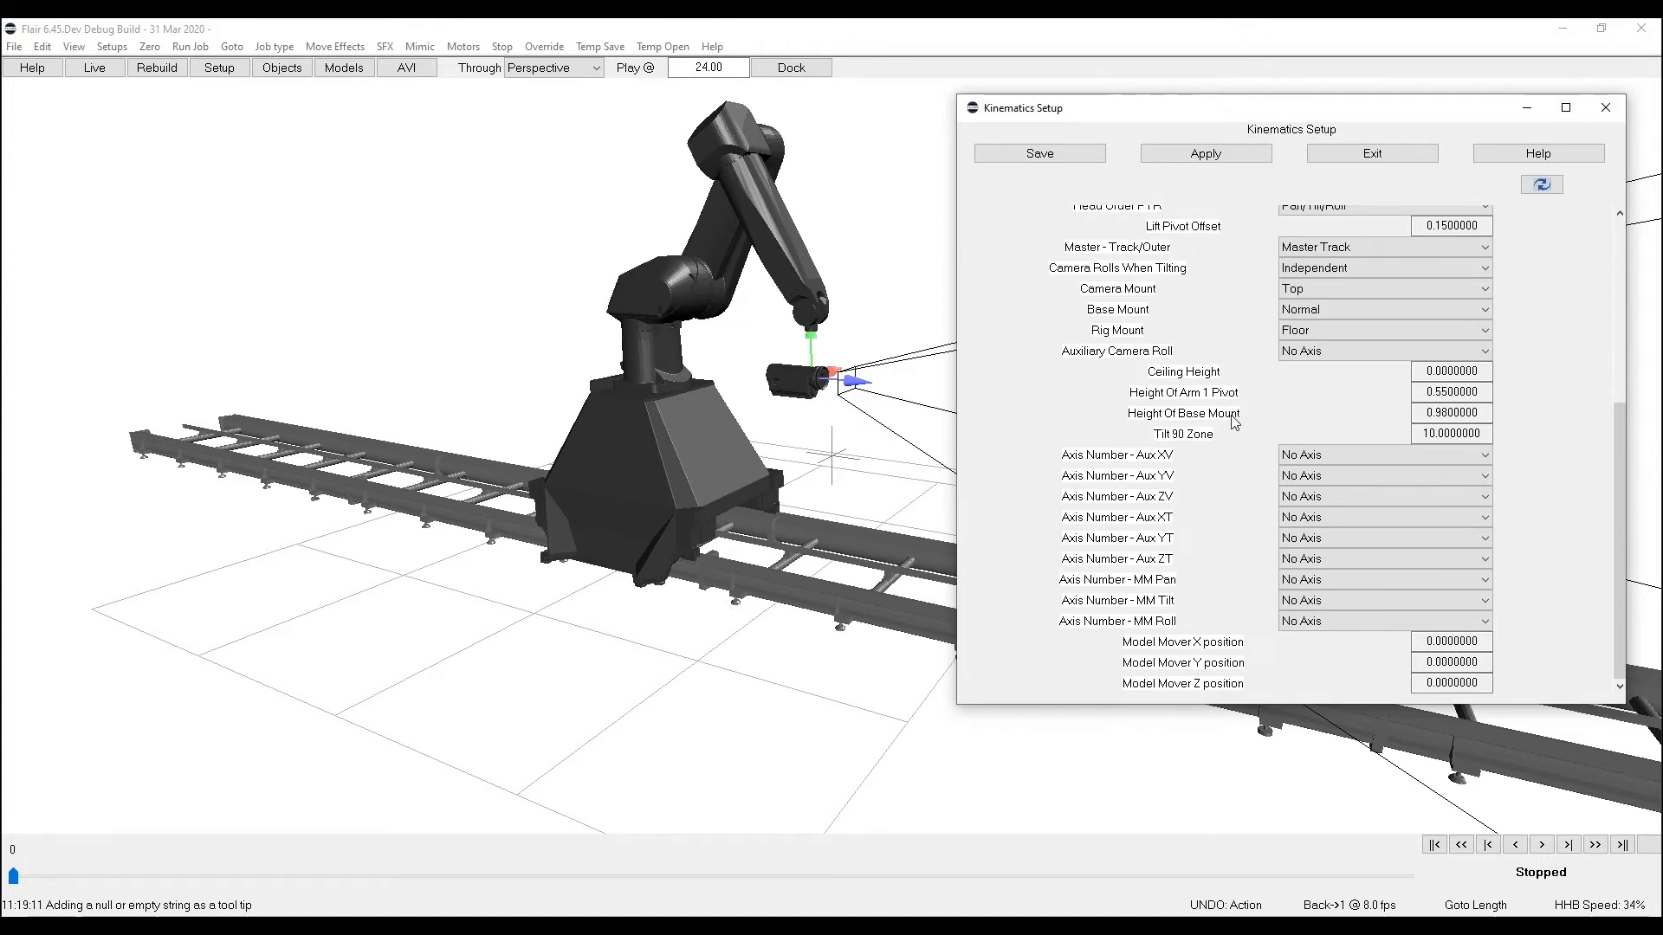
pyautogui.click(1562, 28)
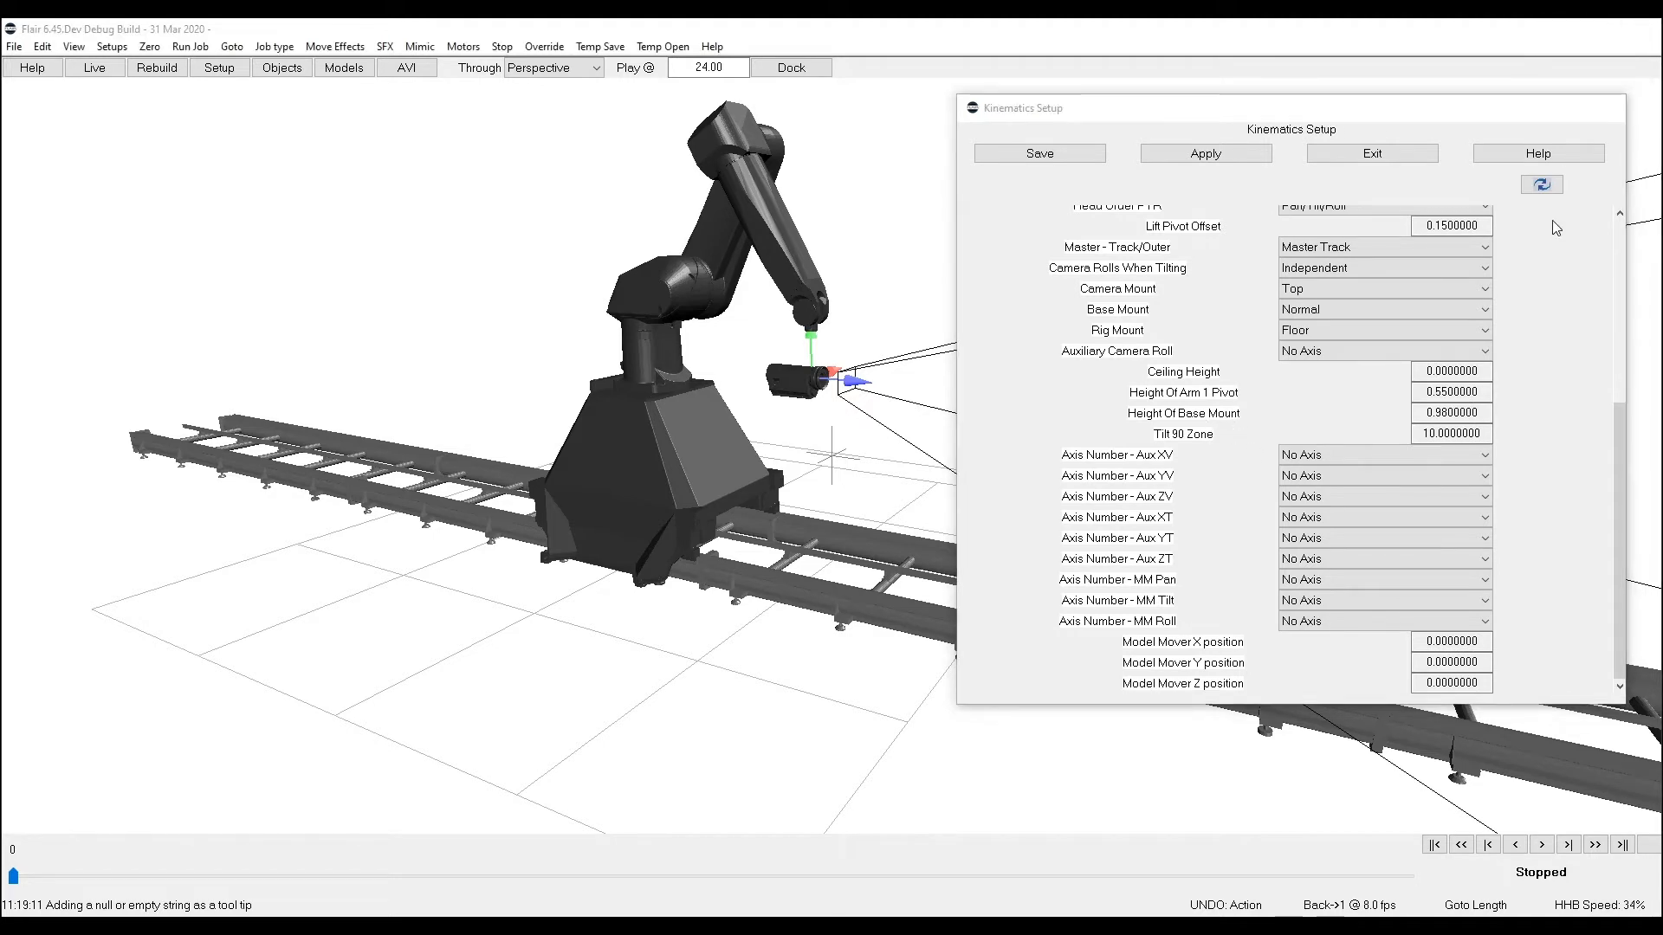
pyautogui.doubleClick(32, 134)
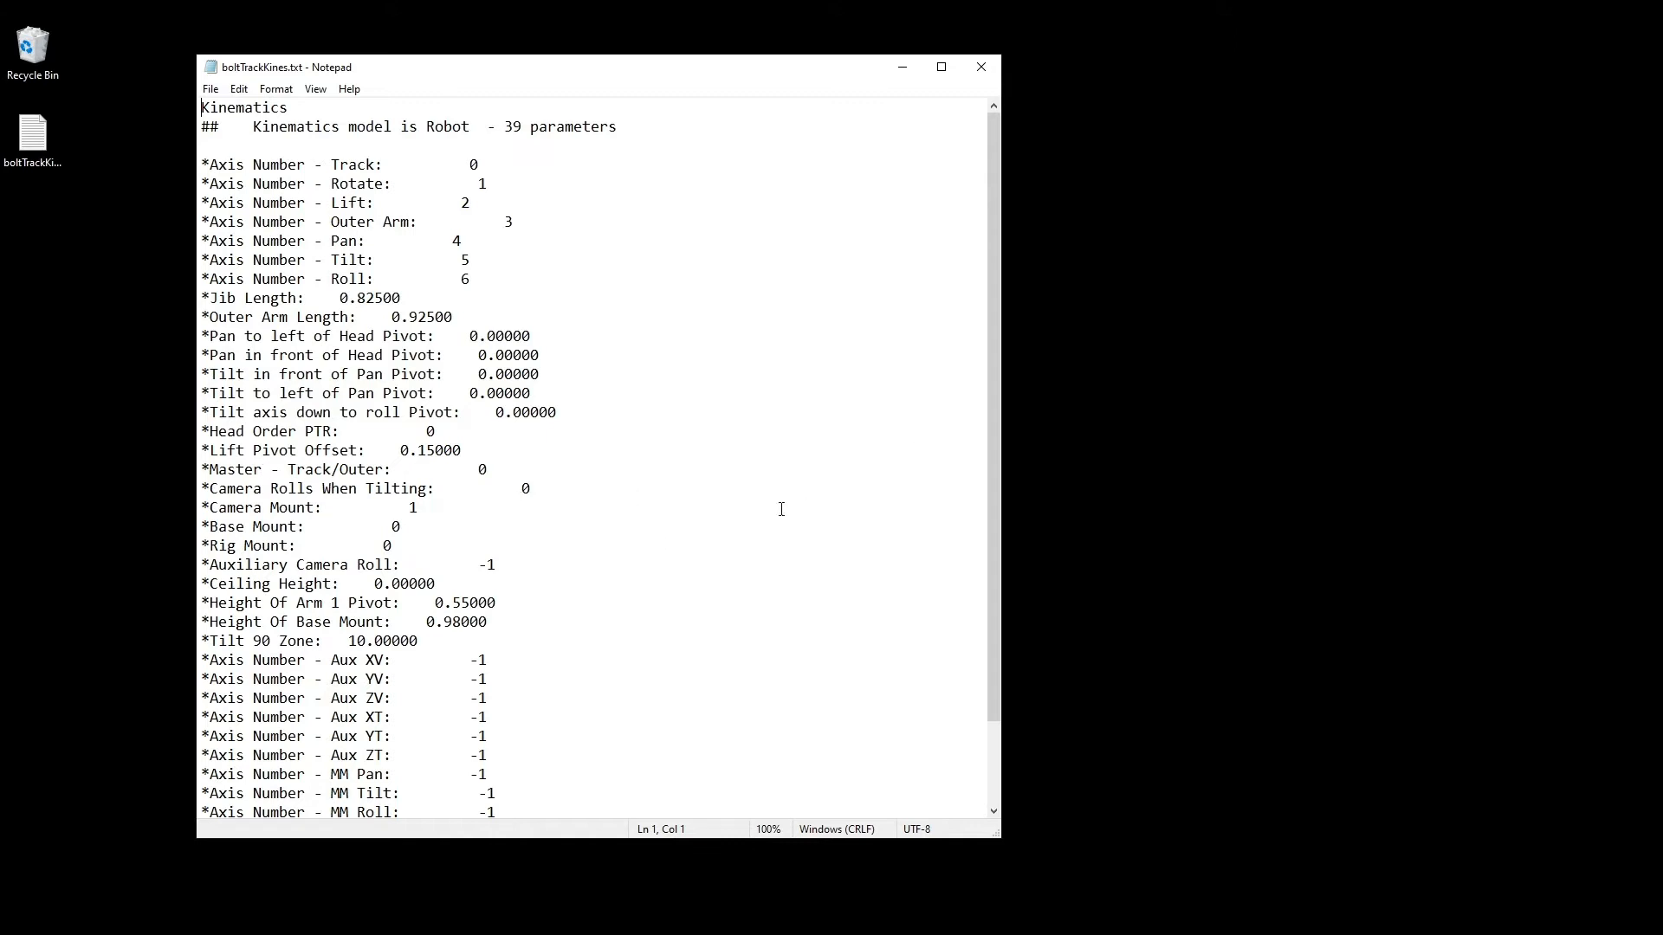
# Set the Height Of Base Mount in boltTrackKines.txt to 0.80000 and save the file.
pyautogui.moveTo(443, 623); pyautogui.dragTo(462, 623)
pyautogui.click(462, 633)
pyautogui.moveTo(444, 624); pyautogui.dragTo(462, 624)
pyautogui.write('8')
pyautogui.press('Return')
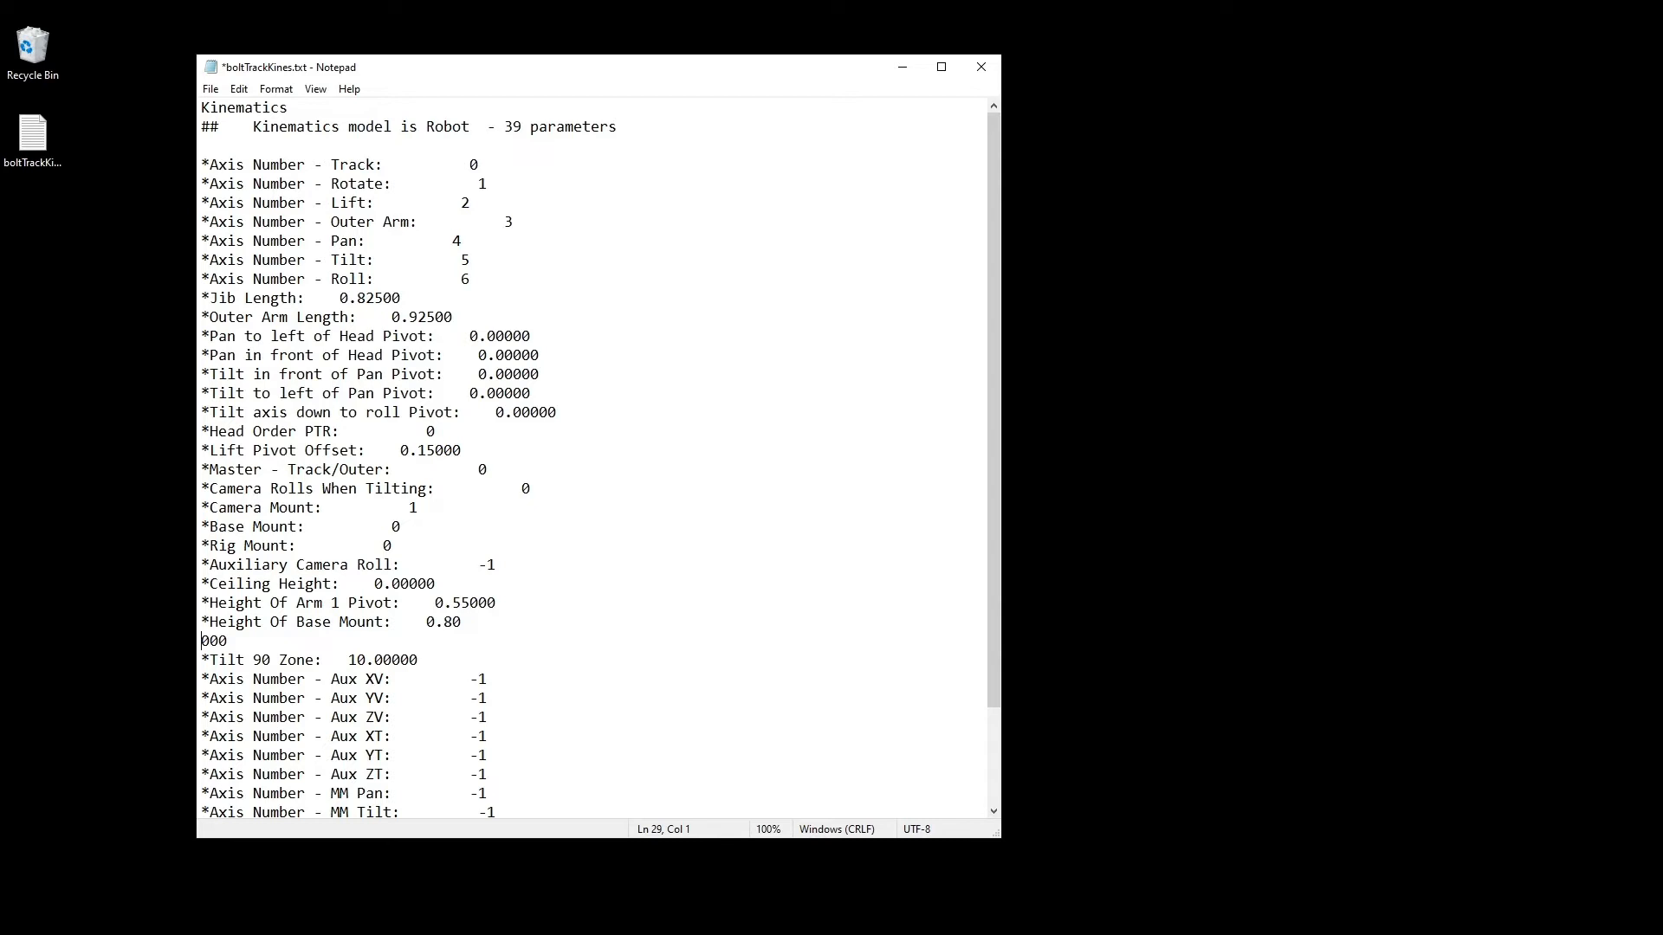
pyautogui.press('BackSpace')
pyautogui.hotkey('ctrl', 's')
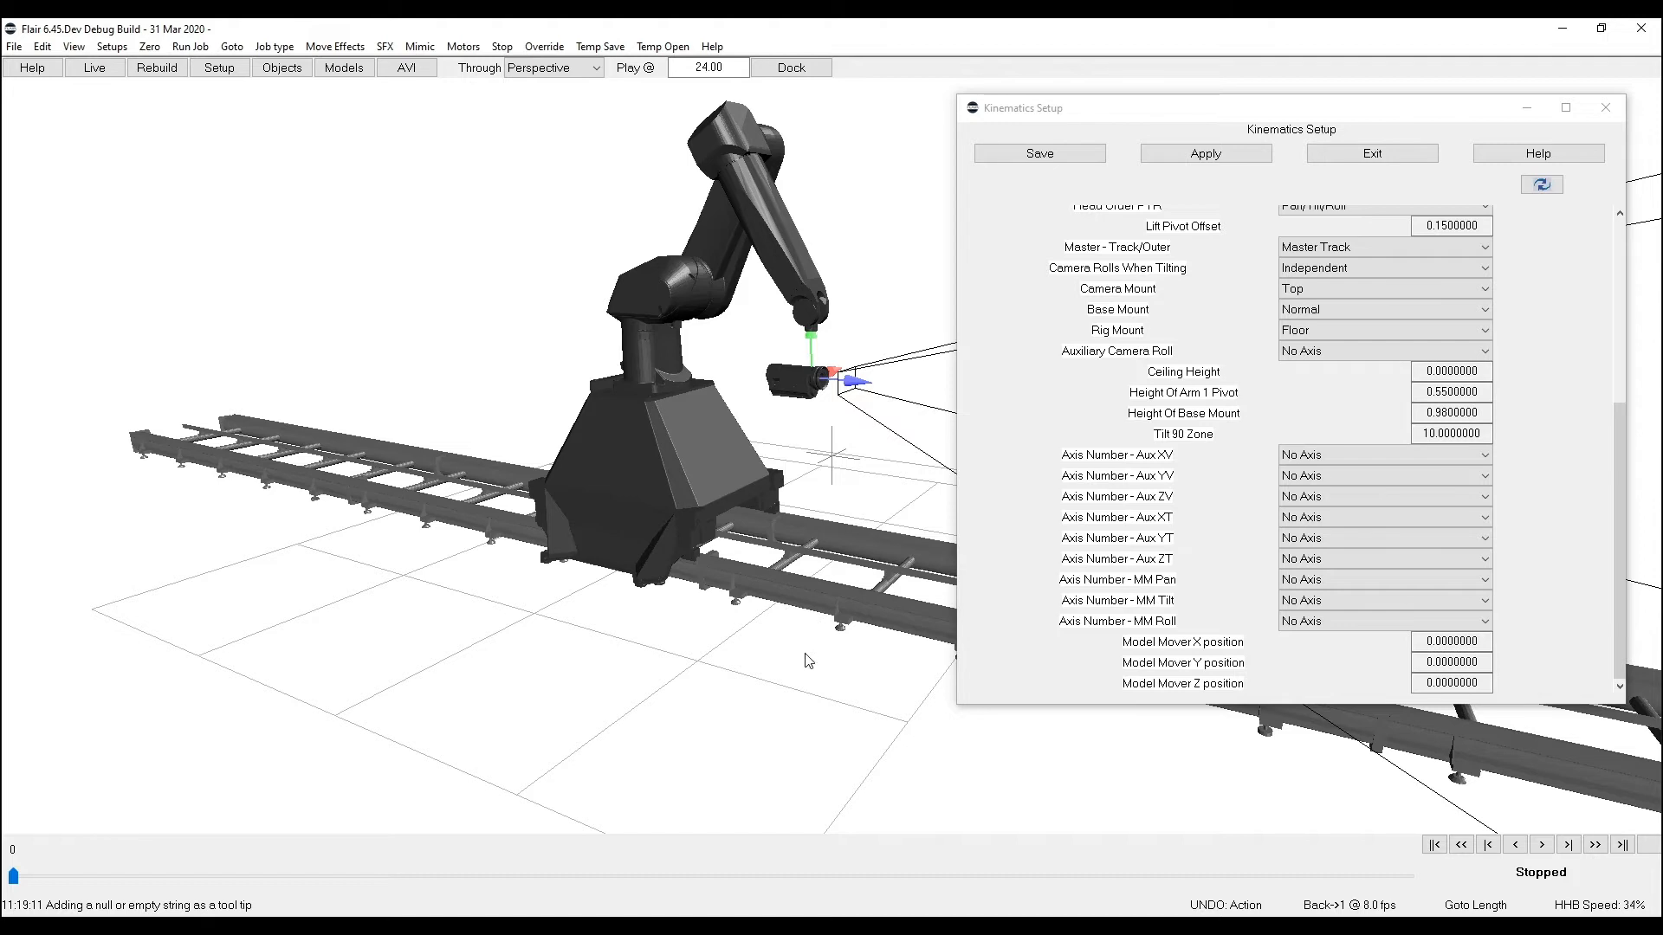
# Compare the Height Of Base Mount in Flair's Kinematics Setup with the value in boltTrackKines.txt.
pyautogui.click(1445, 413)
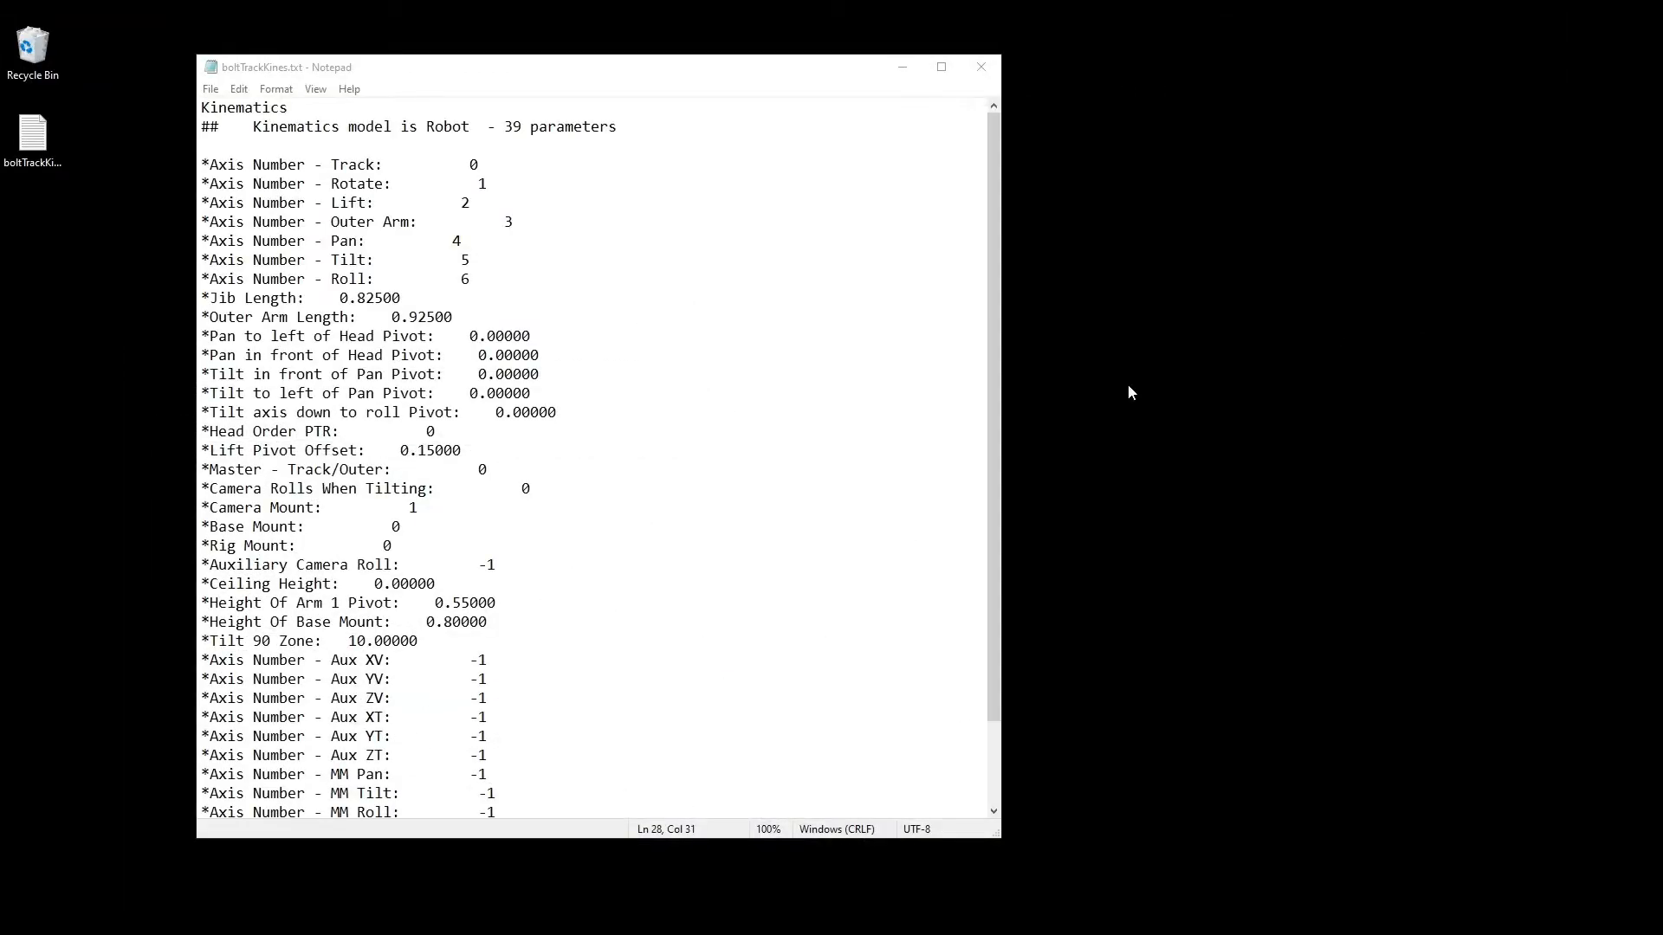
pyautogui.moveTo(444, 622); pyautogui.dragTo(461, 622)
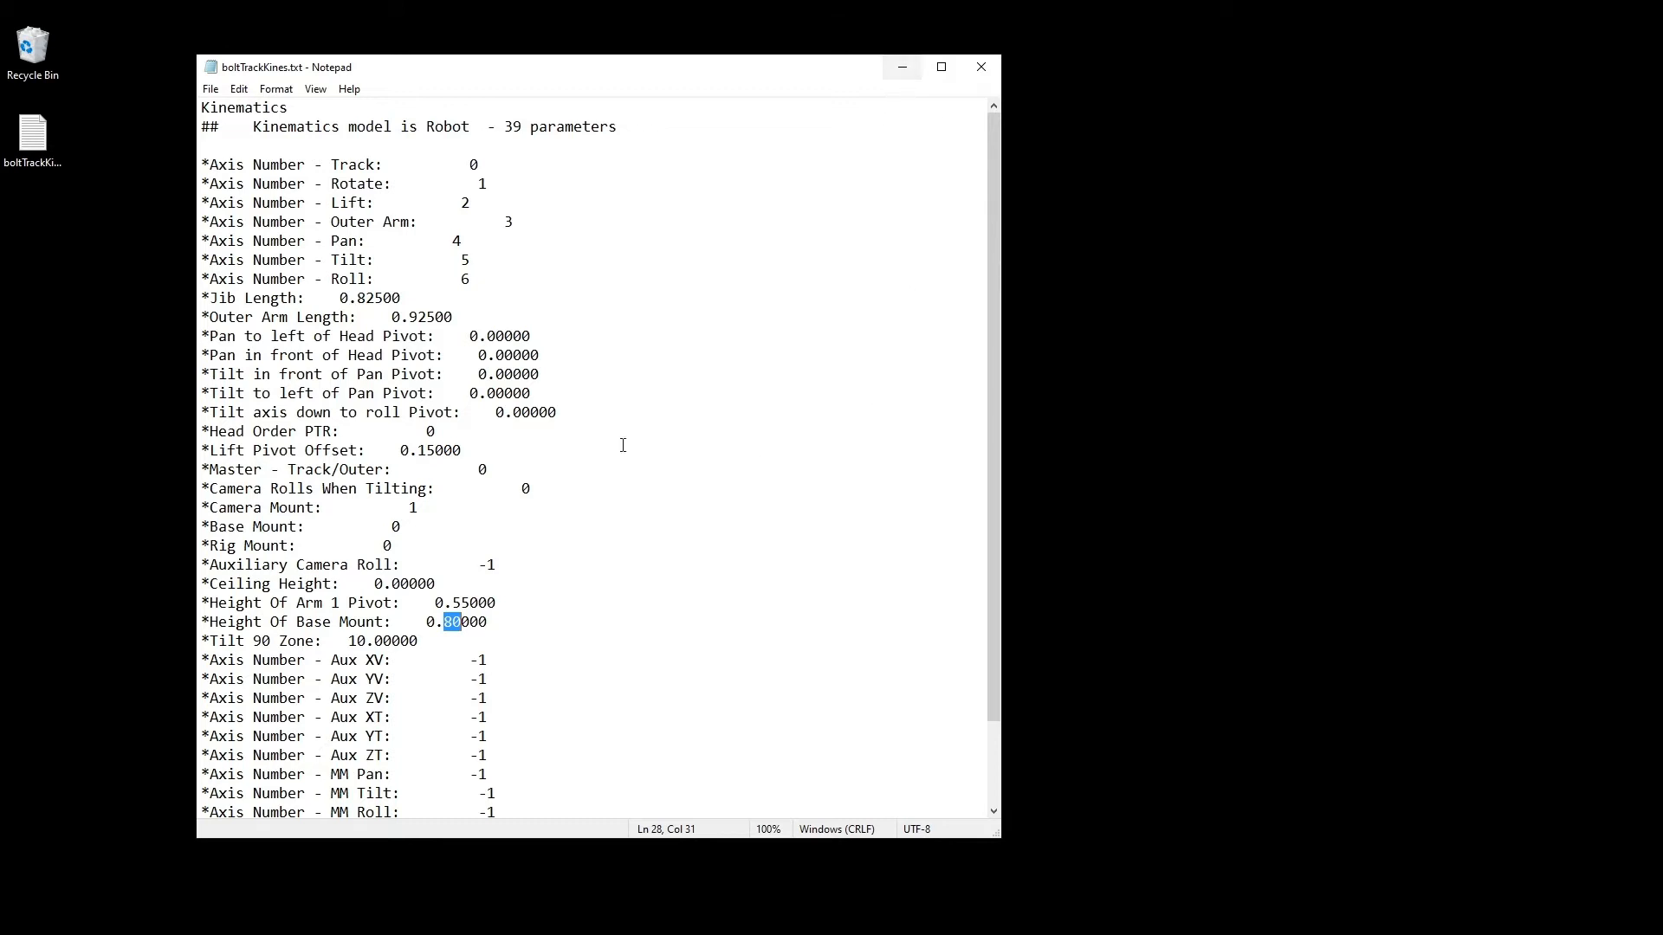
# Switch to Maya and import the Flair rig kinematics from boltTrackKines.txt onto the Bolt__Rig__ node.
pyautogui.click(275, 934)
pyautogui.click(351, 902)
pyautogui.click(564, 683)
pyautogui.click(134, 272)
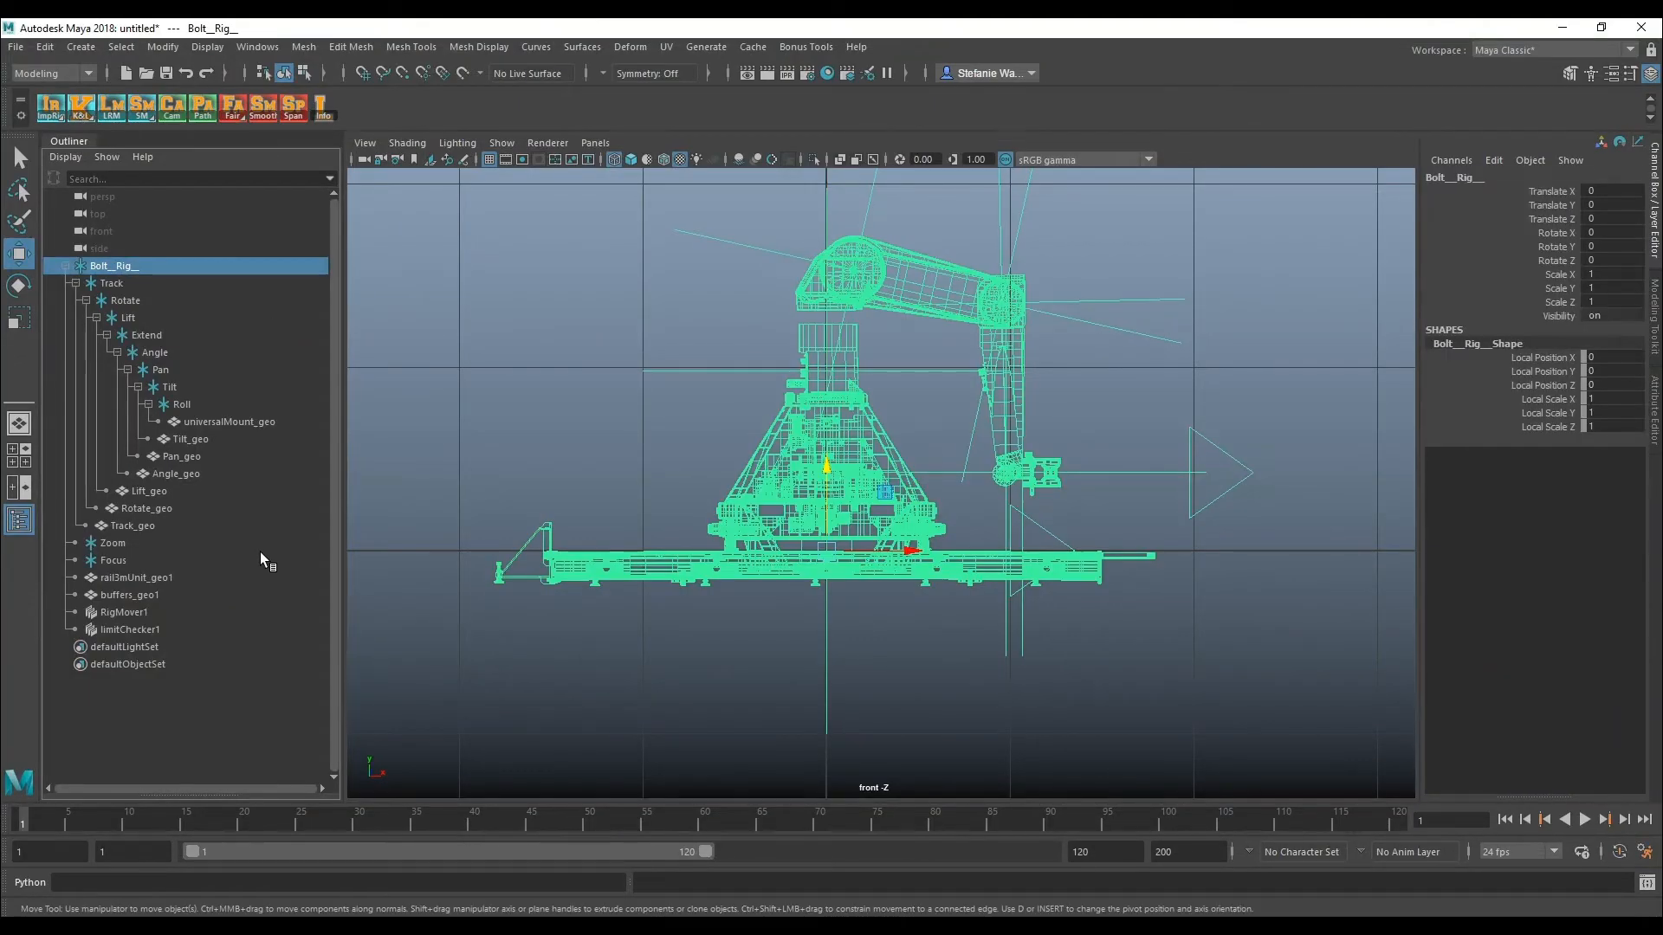
pyautogui.rightClick(86, 106)
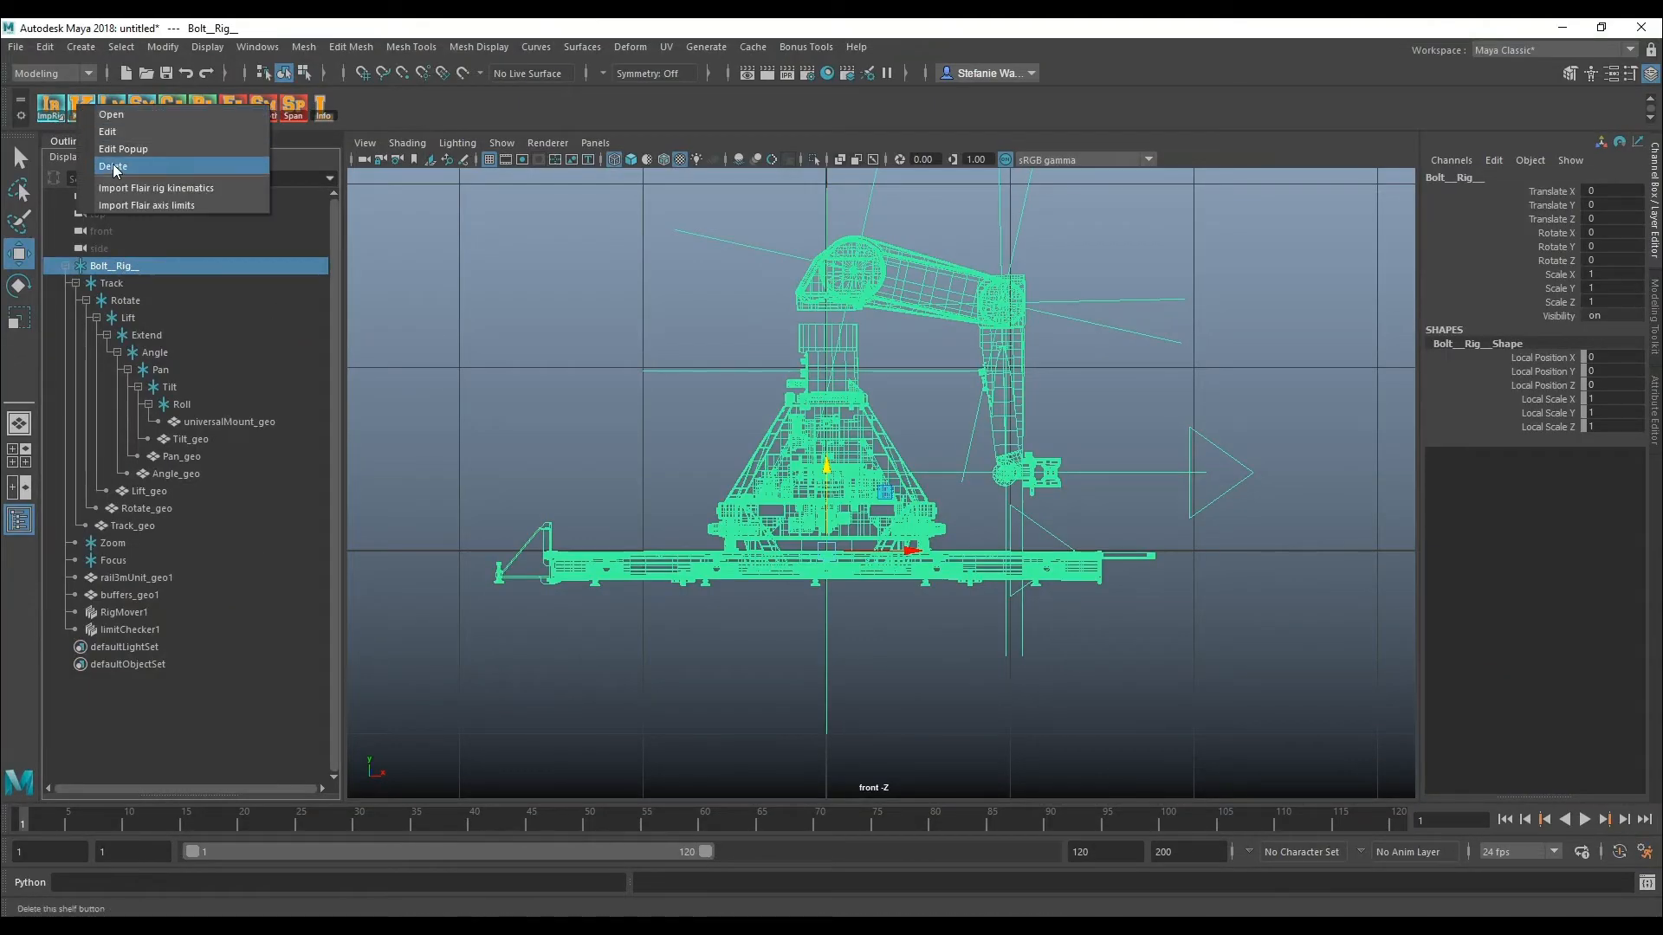
pyautogui.click(155, 188)
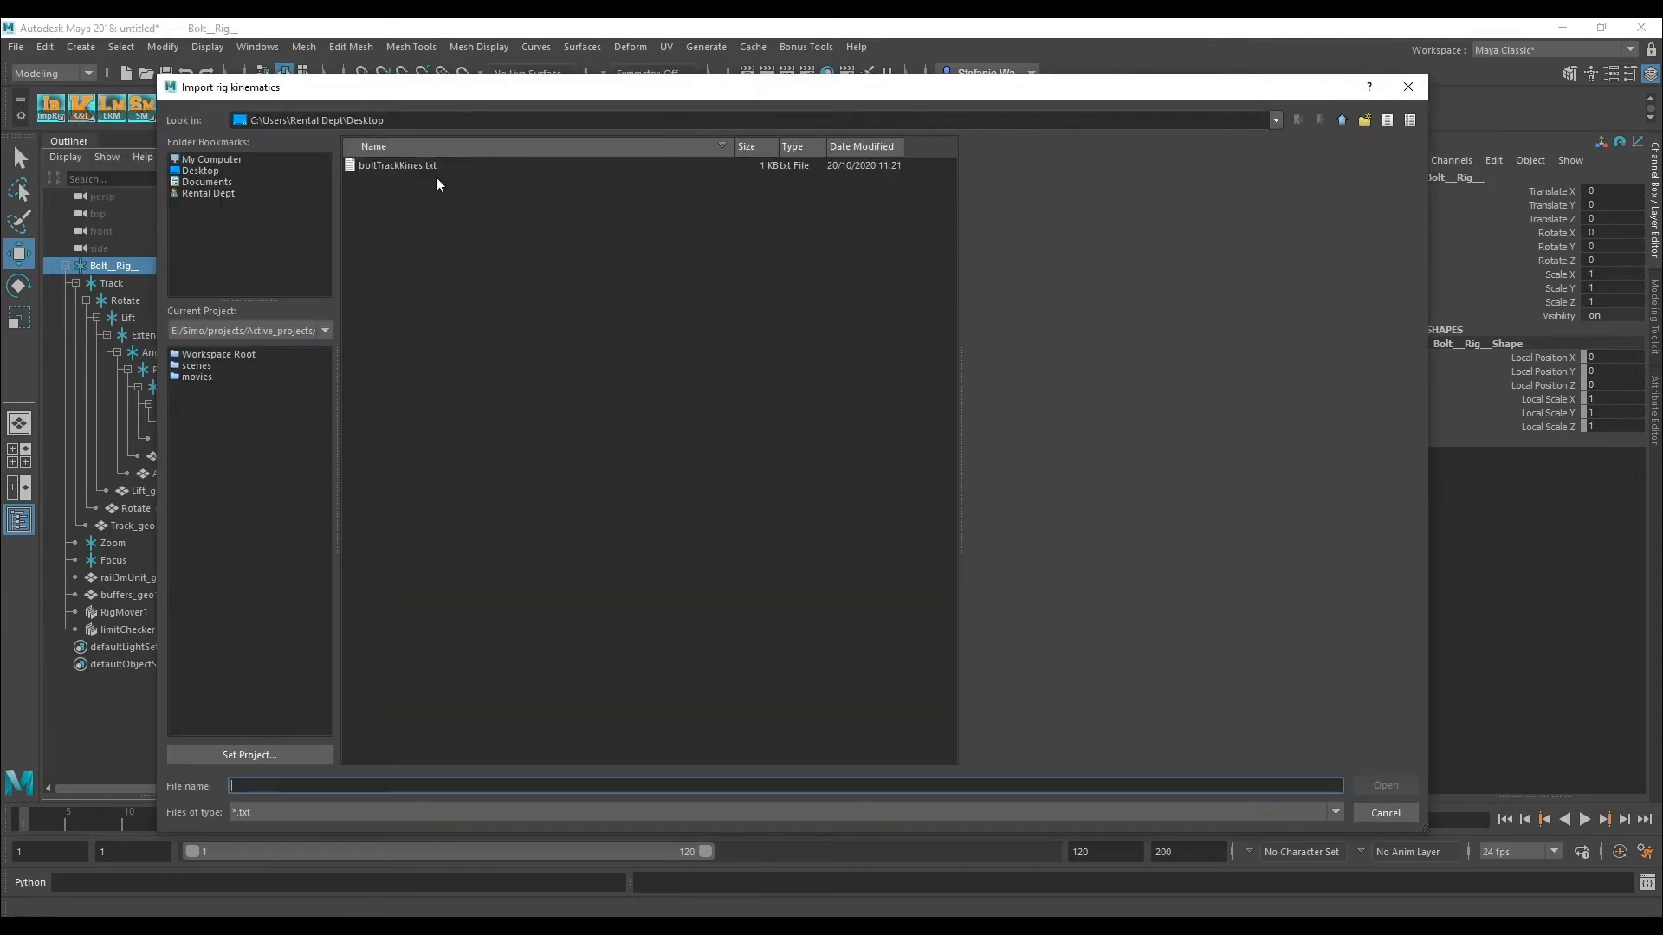
pyautogui.click(431, 168)
pyautogui.click(1386, 785)
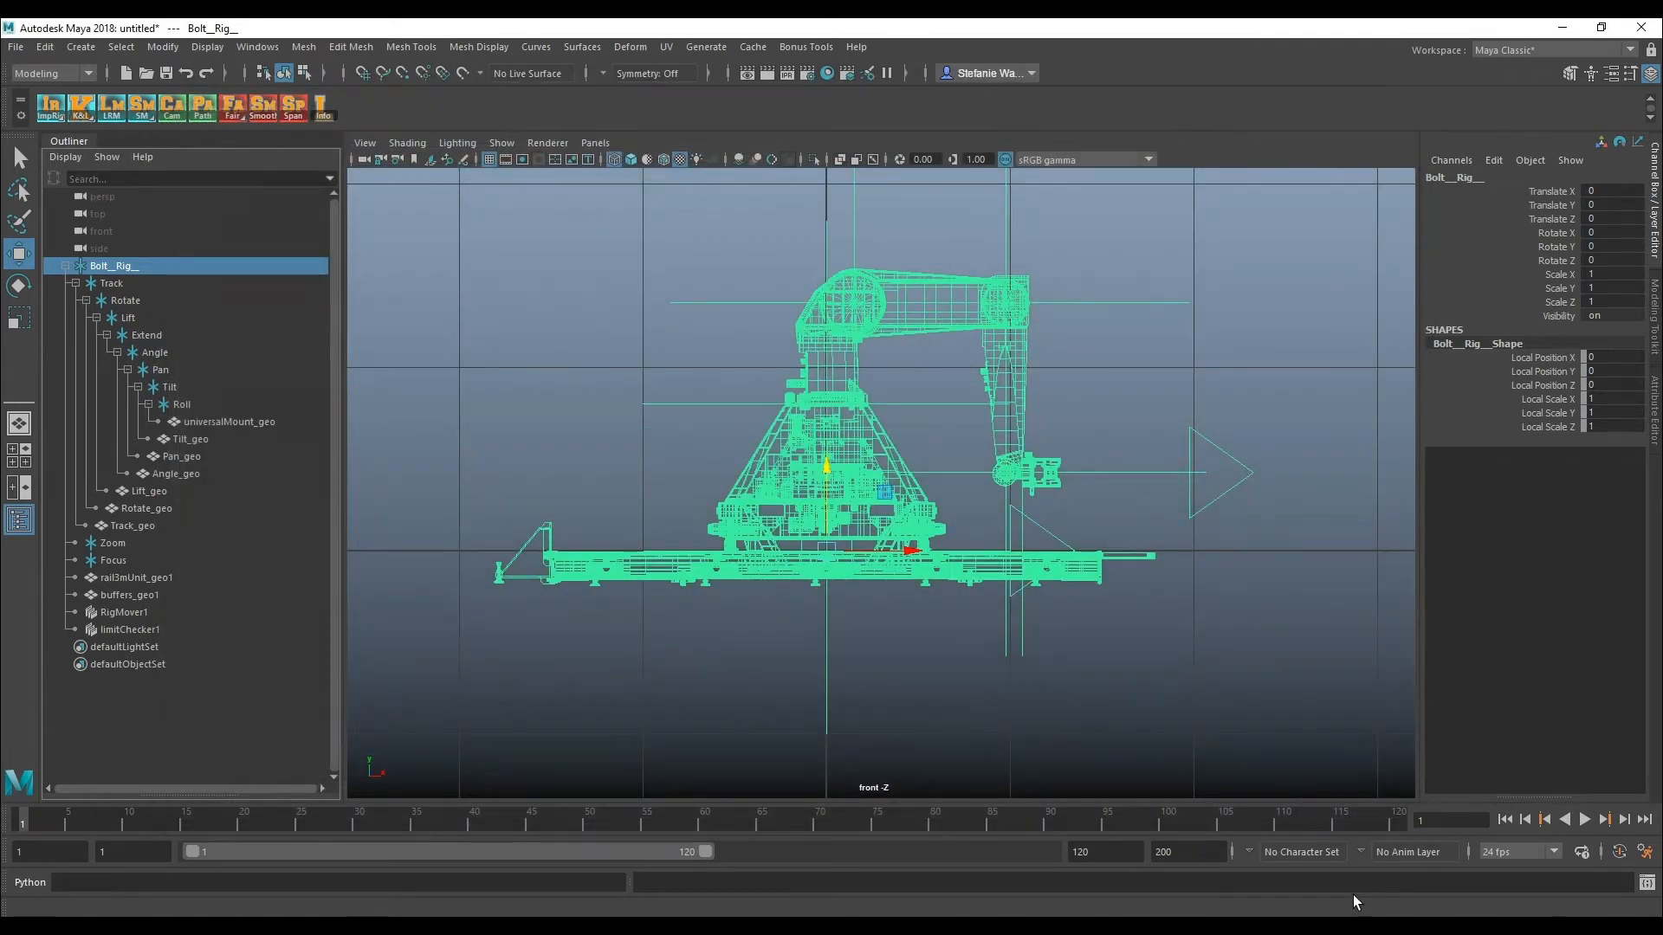
# Move the RigMover1 control up and outward to about Translate X 1.536 and Translate Y 1.038.
pyautogui.click(1207, 557)
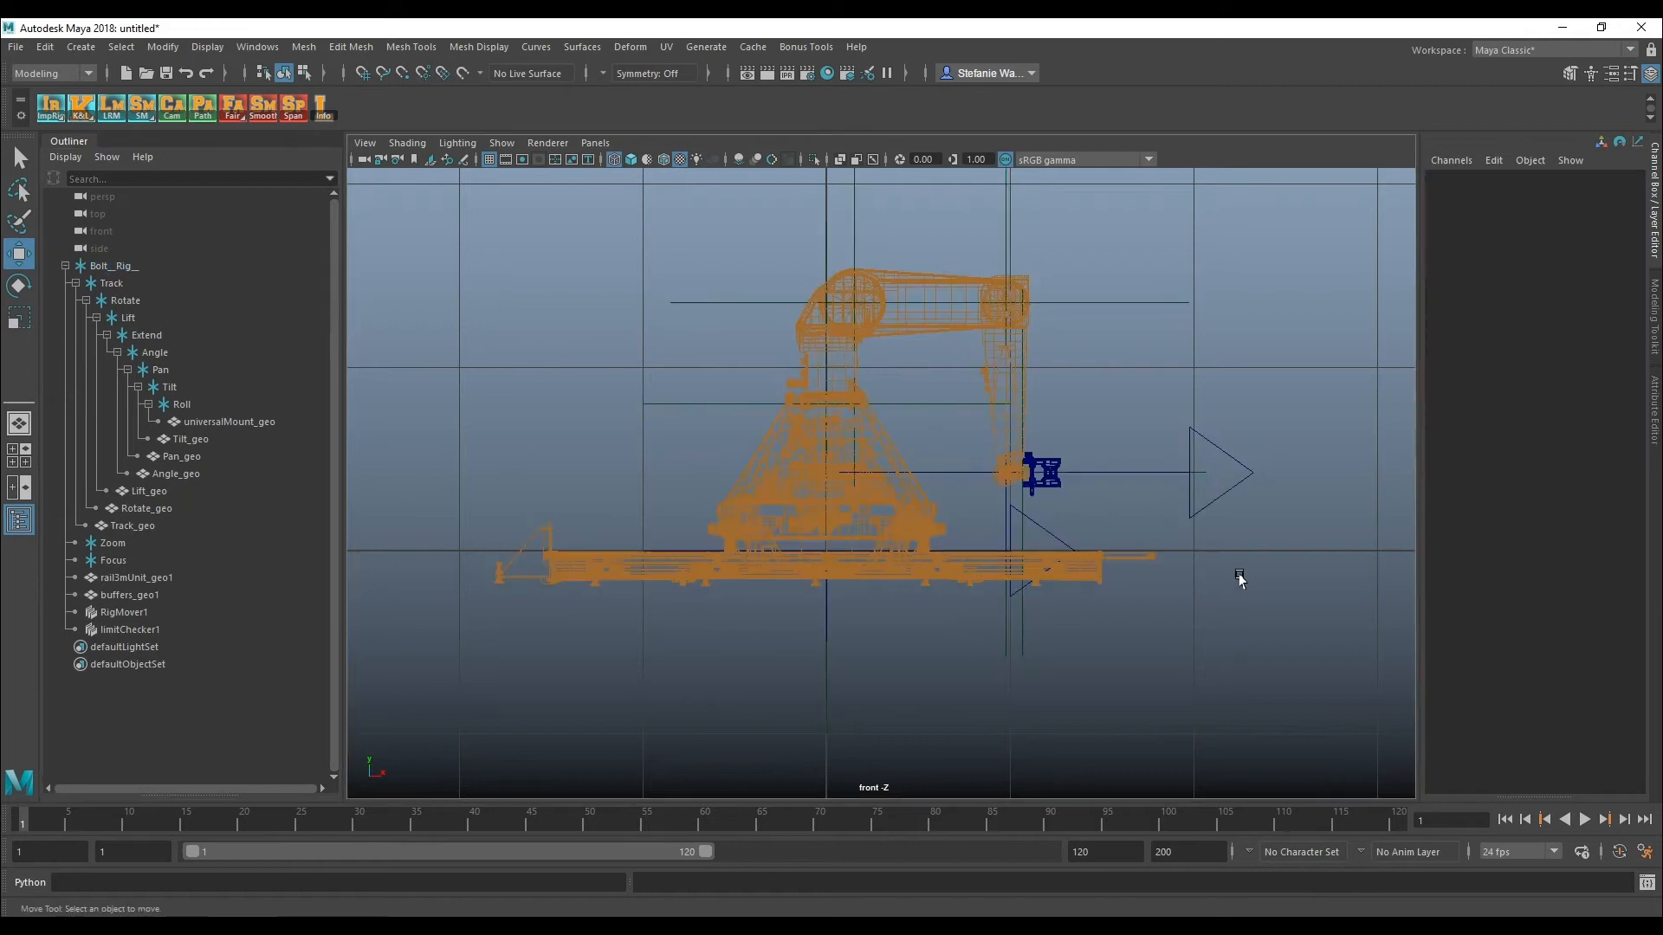
pyautogui.click(1252, 471)
pyautogui.moveTo(1064, 414); pyautogui.dragTo(1168, 301)
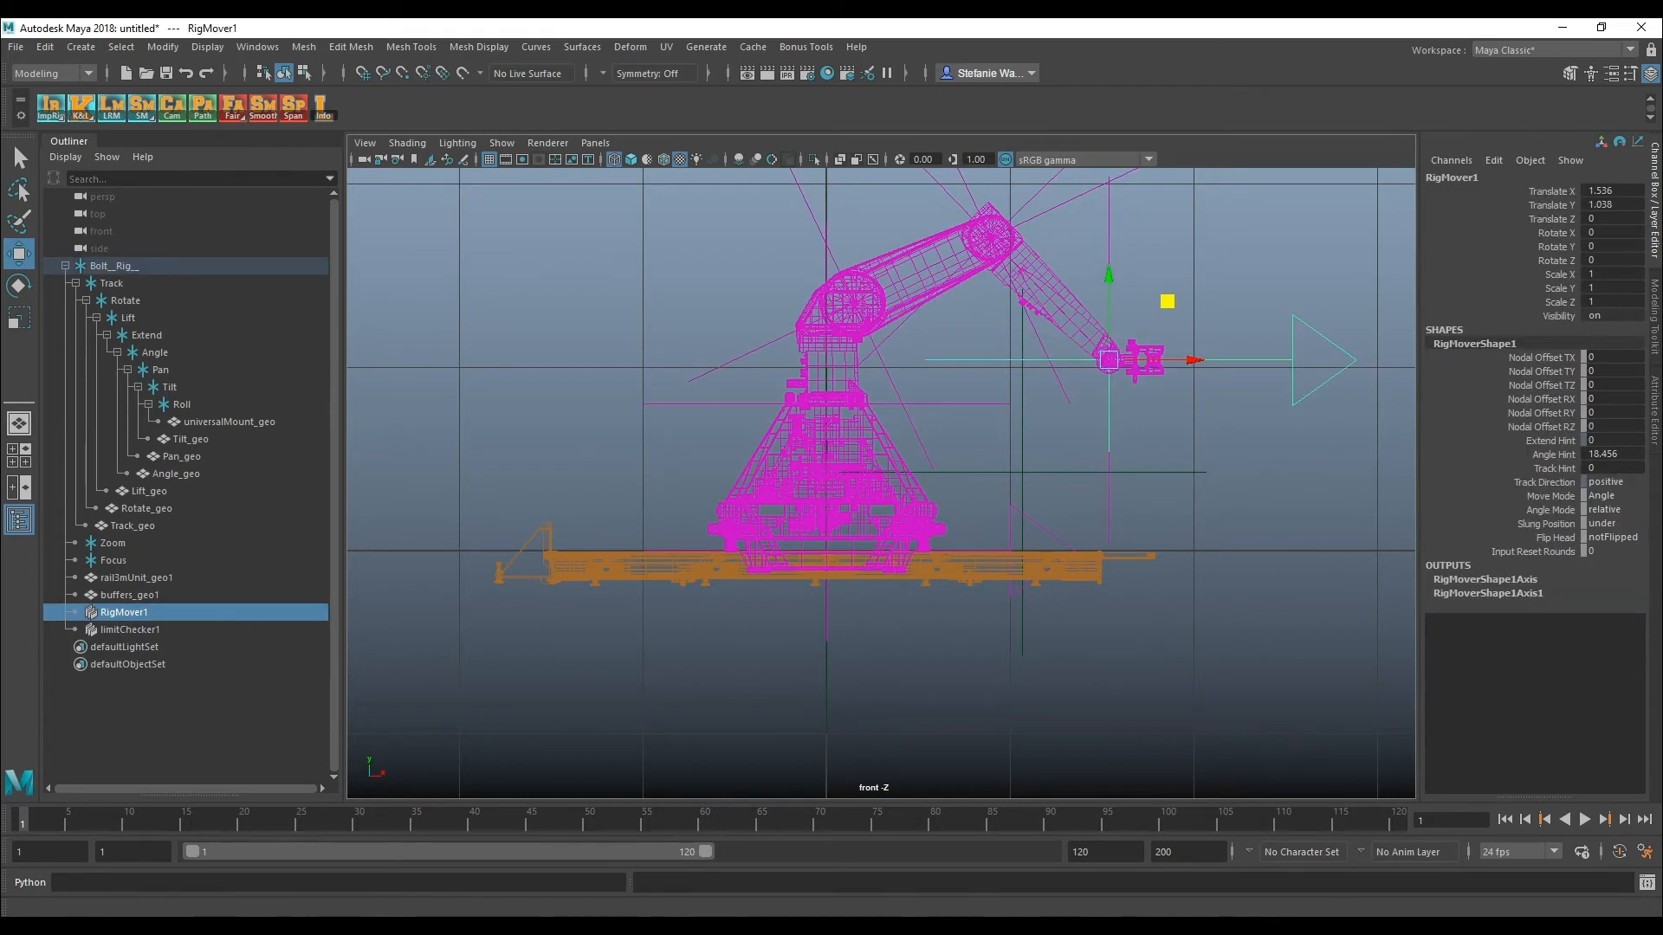
# Examine the pivot offsets and lengths in RigMoverShape1's extra attributes, then return to the channel values.
pyautogui.click(1657, 420)
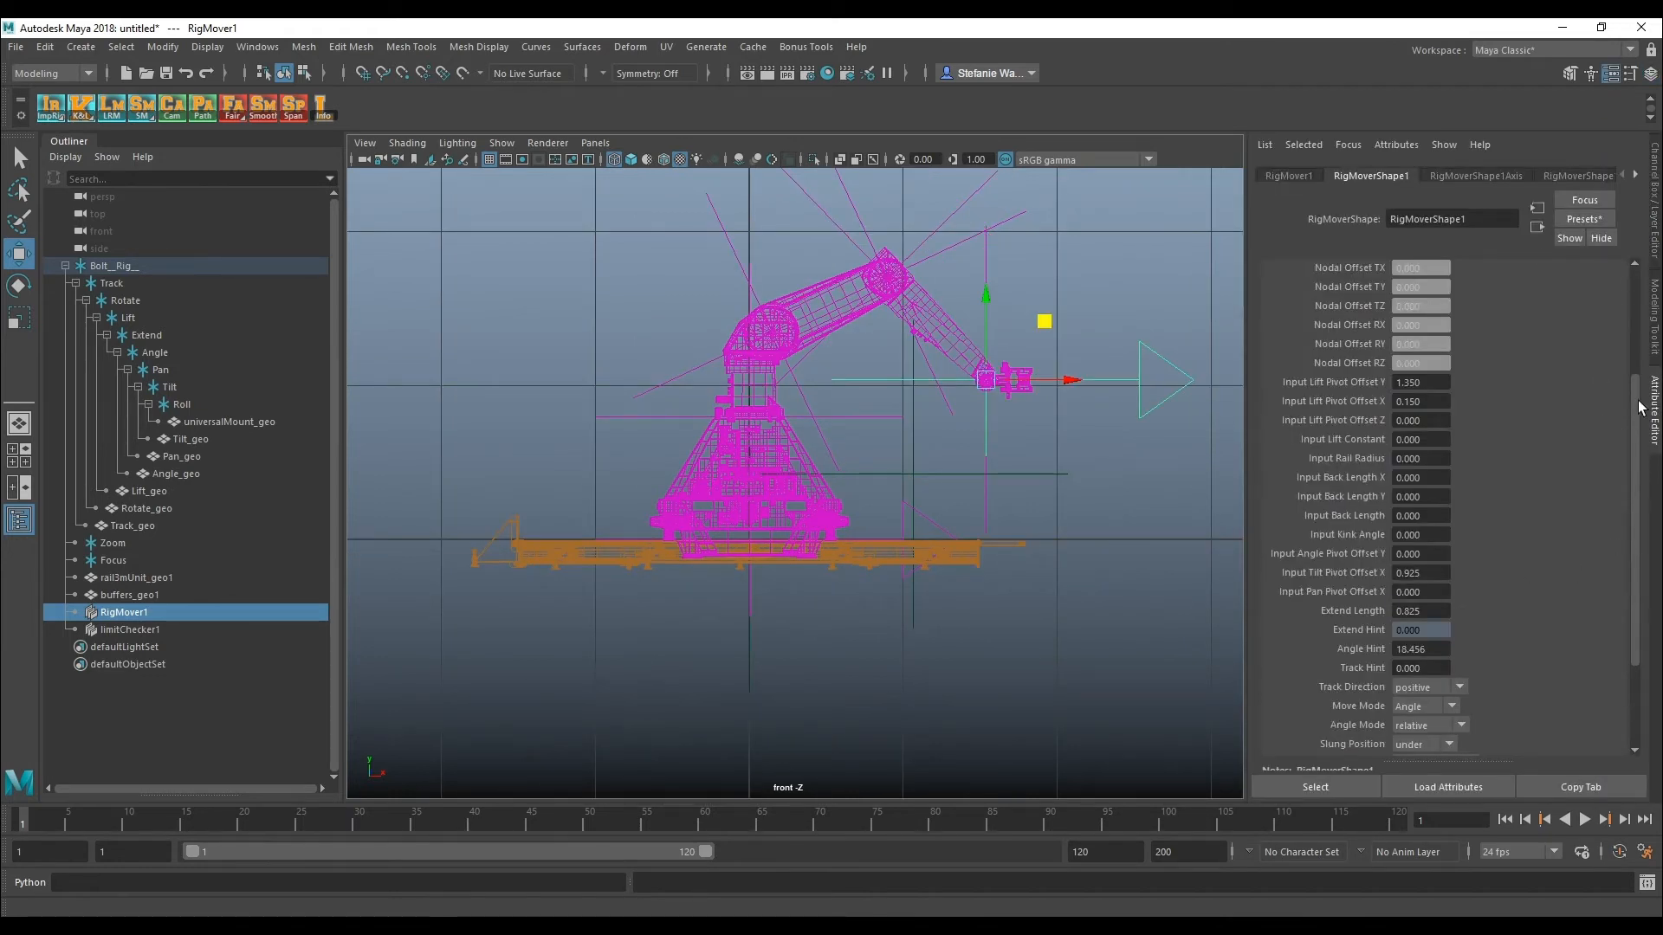
pyautogui.moveTo(1636, 379); pyautogui.dragTo(1638, 336)
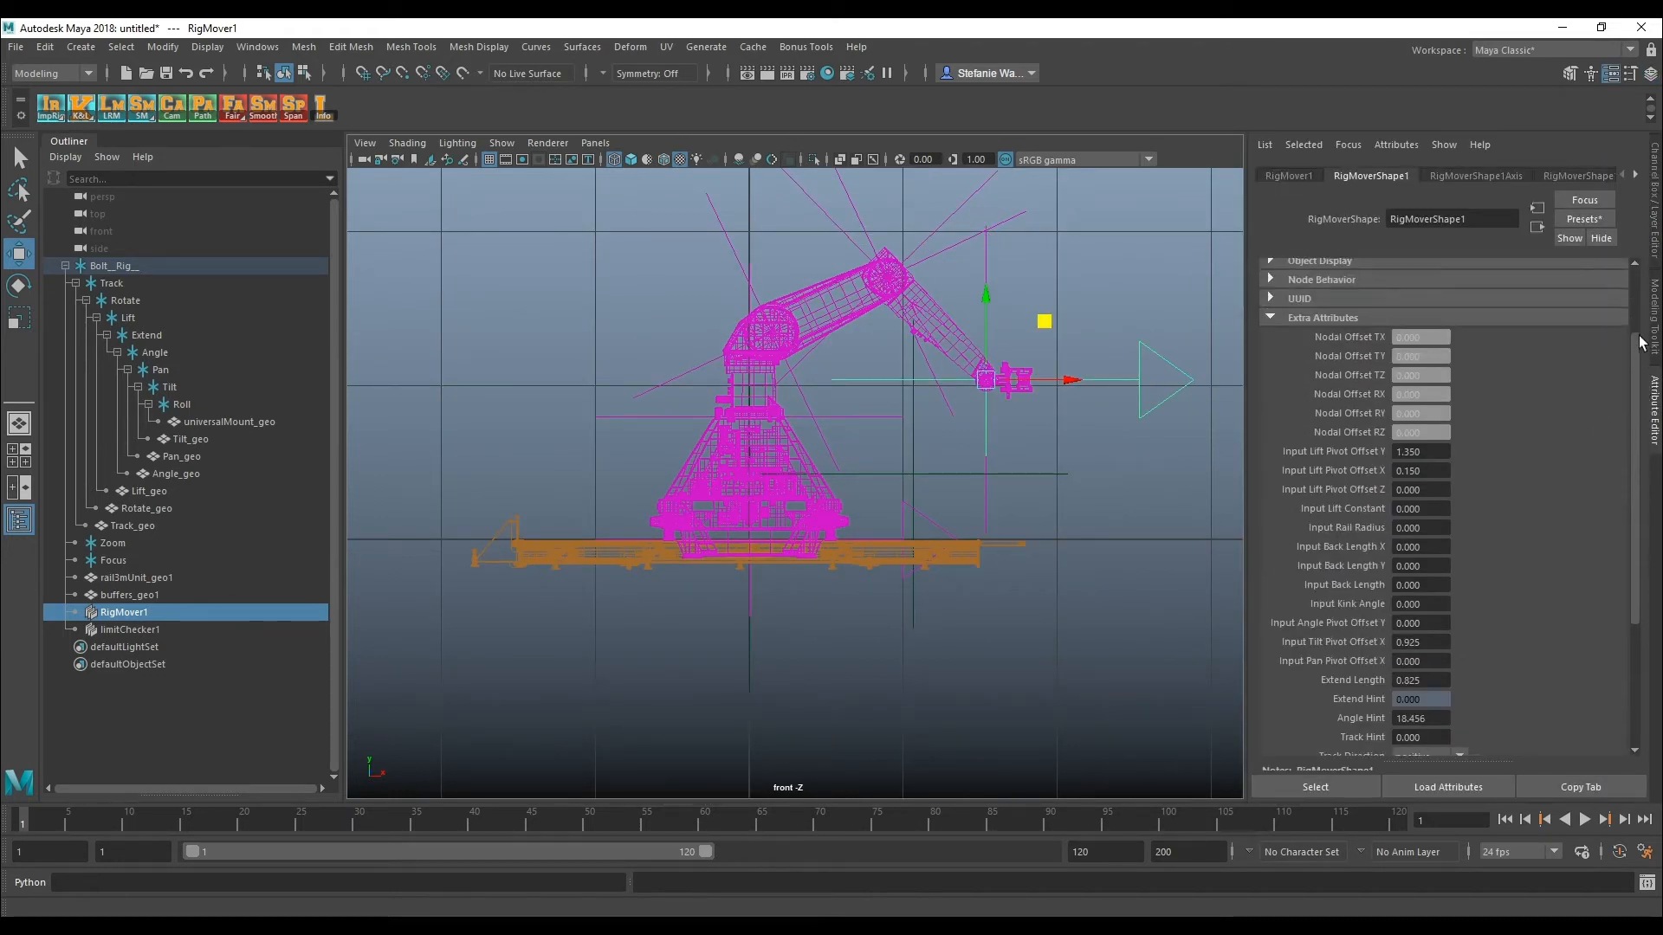
pyautogui.scroll(3, 1355, 428)
pyautogui.click(1352, 424)
pyautogui.click(1353, 424)
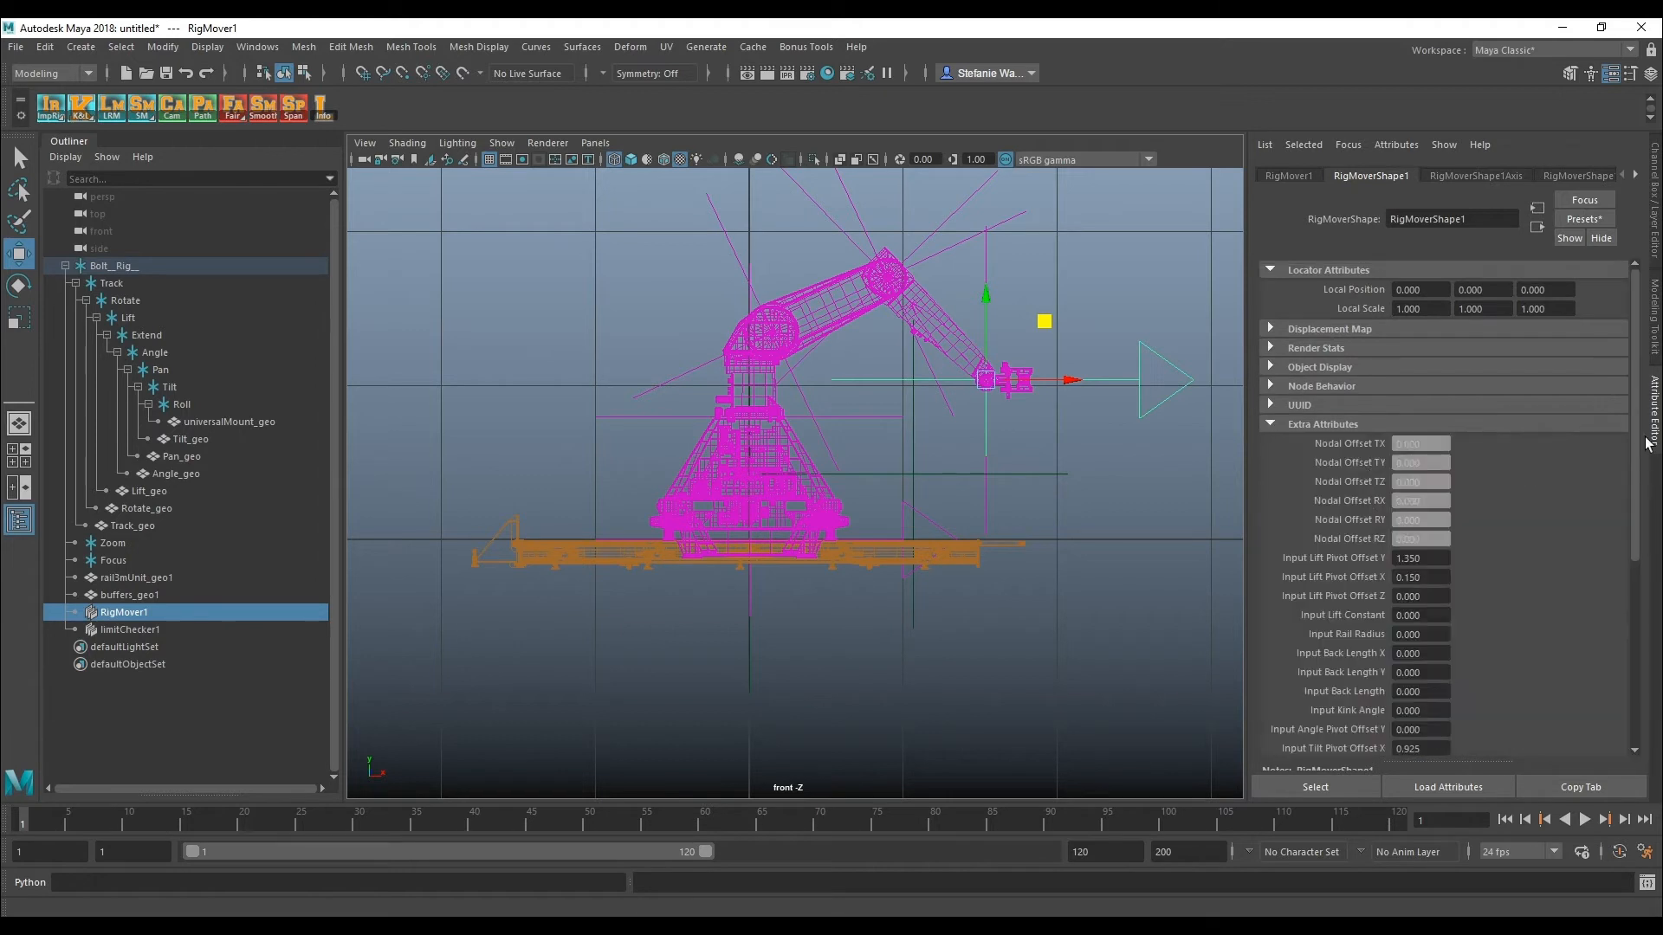
pyautogui.scroll(-5, 1650, 477)
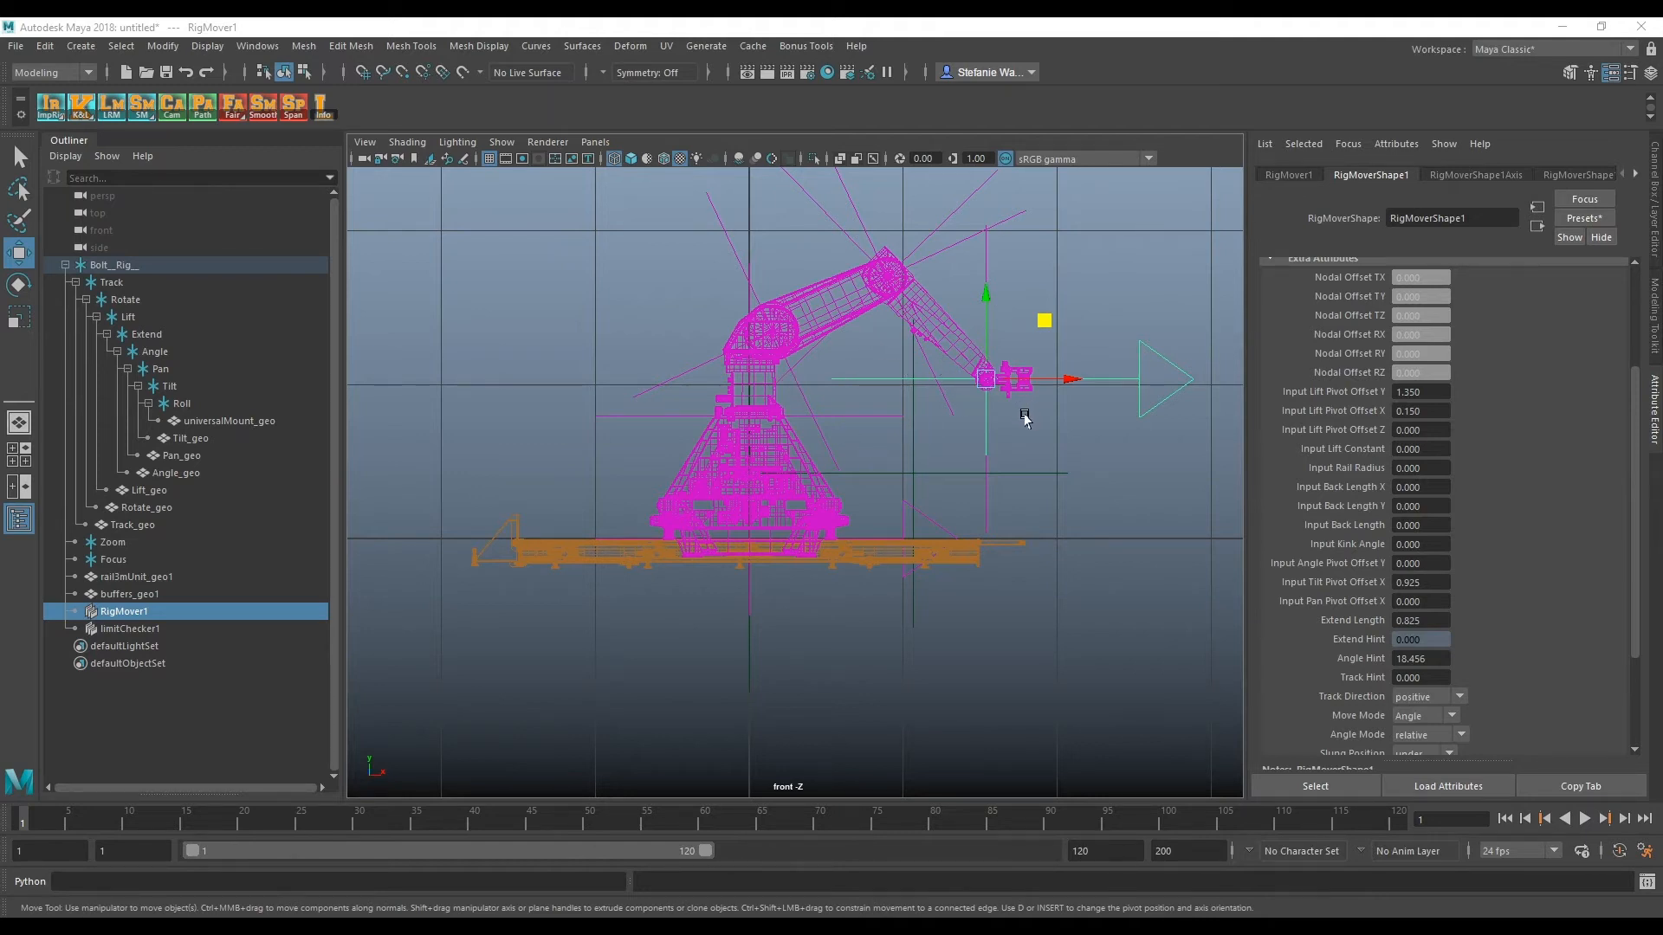
pyautogui.click(1656, 213)
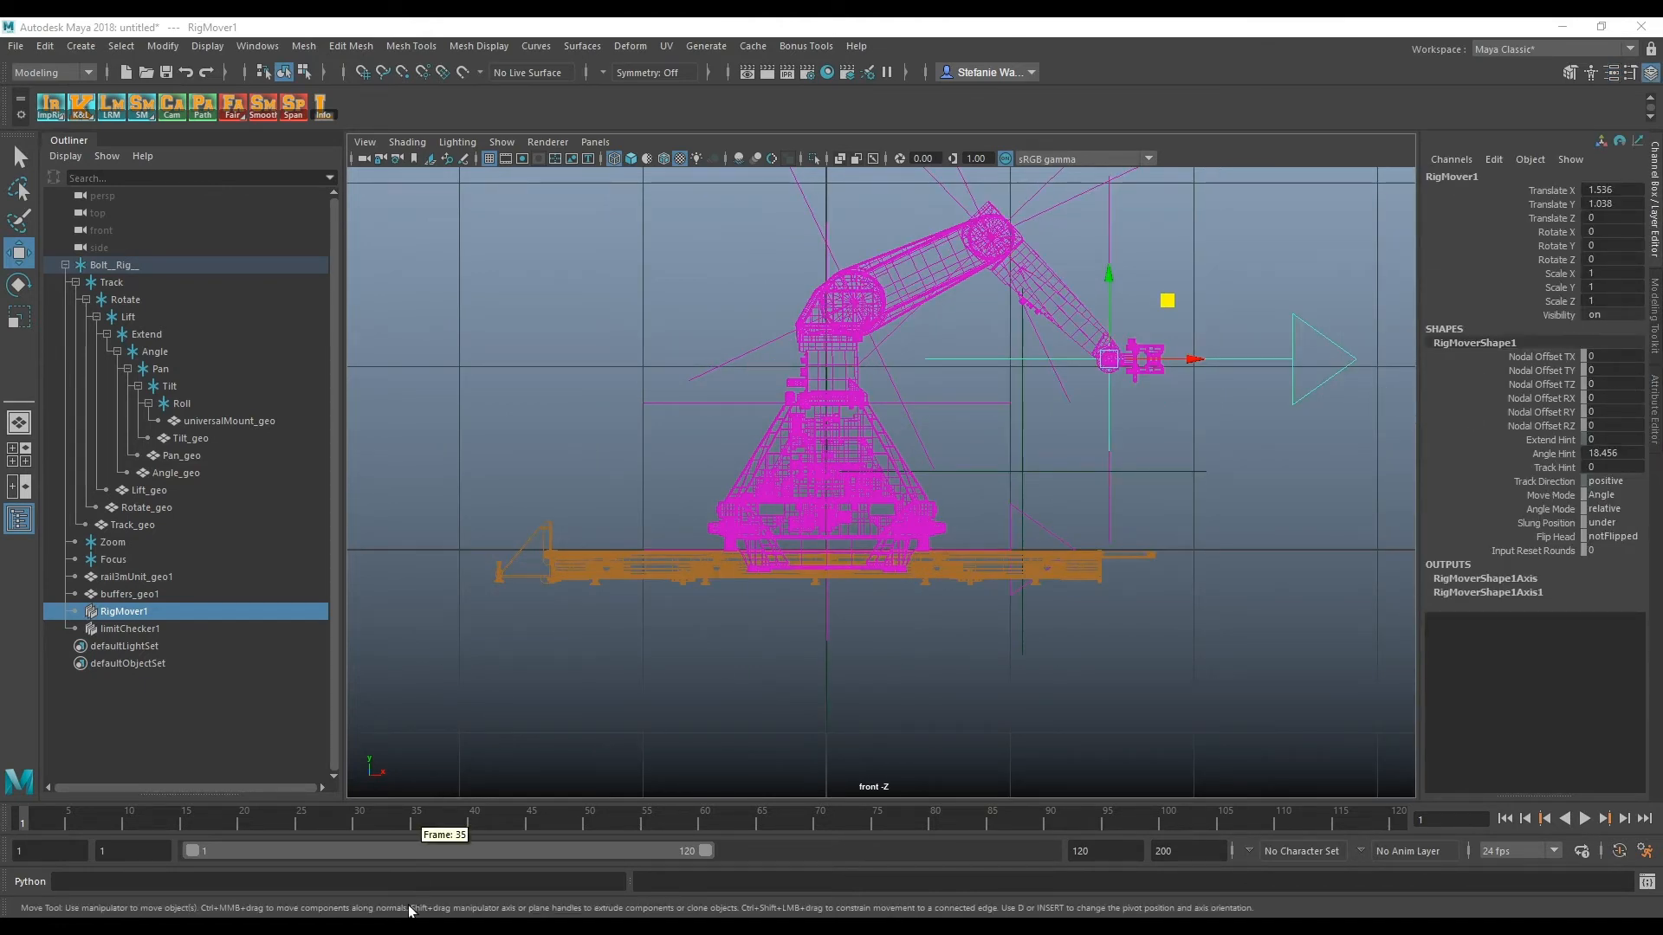
# Switch to Flair, close the Kinematics Setup, and inspect the X Nodal Offset in the setup of lens 0.
pyautogui.hotkey('alt', 'Tab')
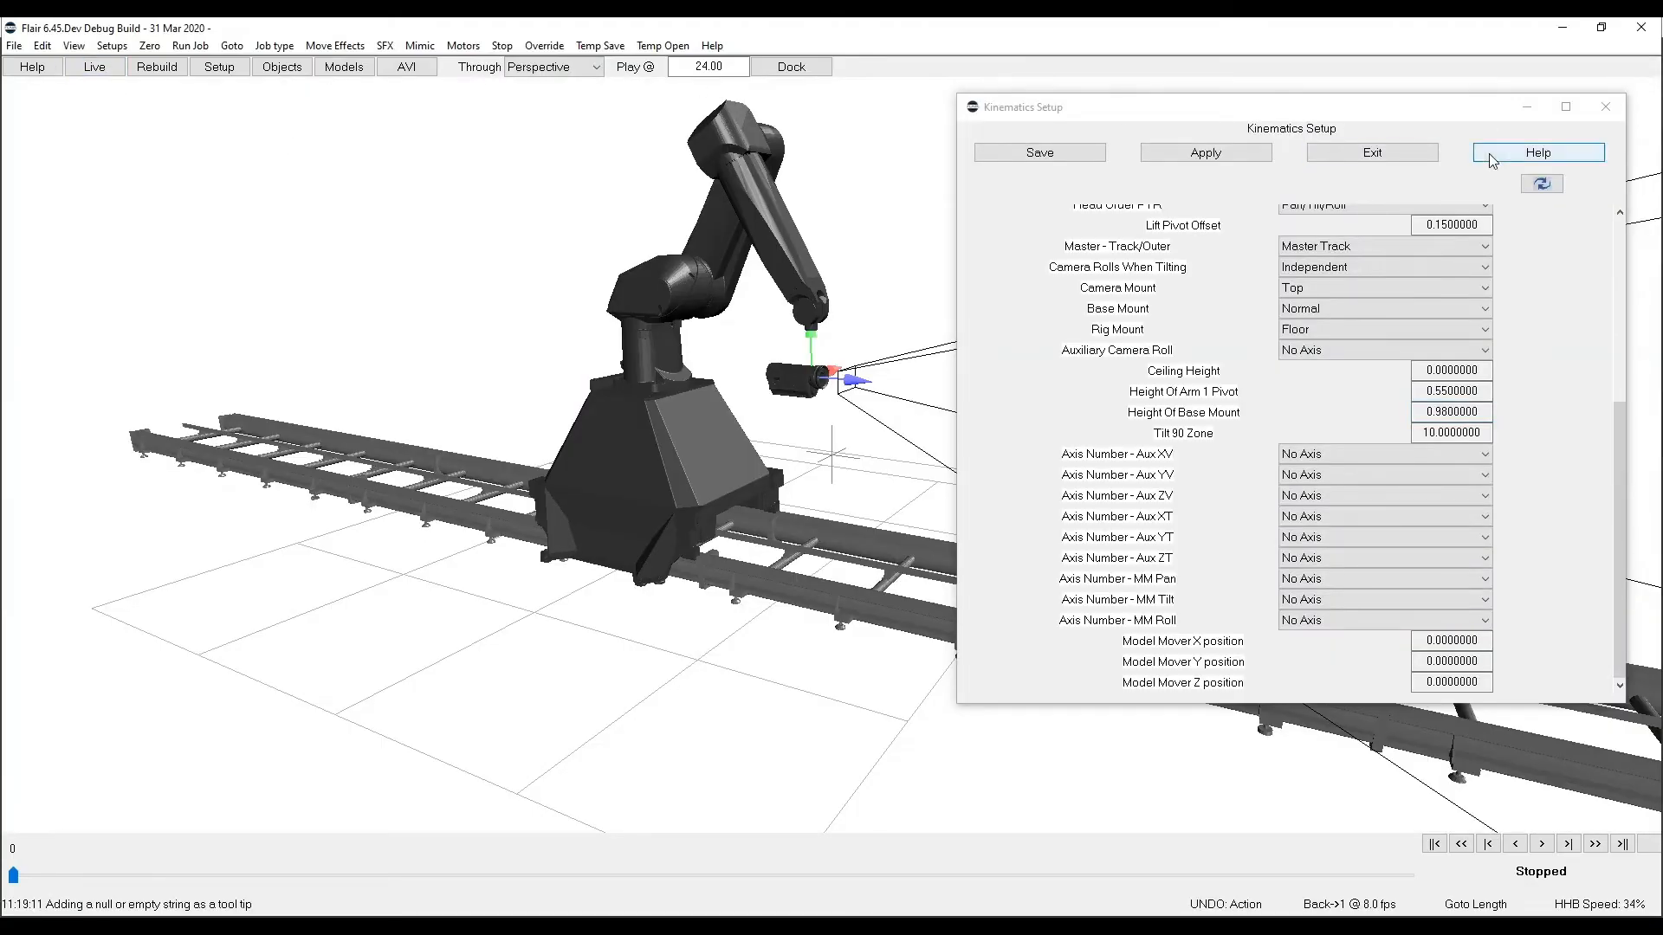
pyautogui.click(1605, 106)
pyautogui.click(112, 45)
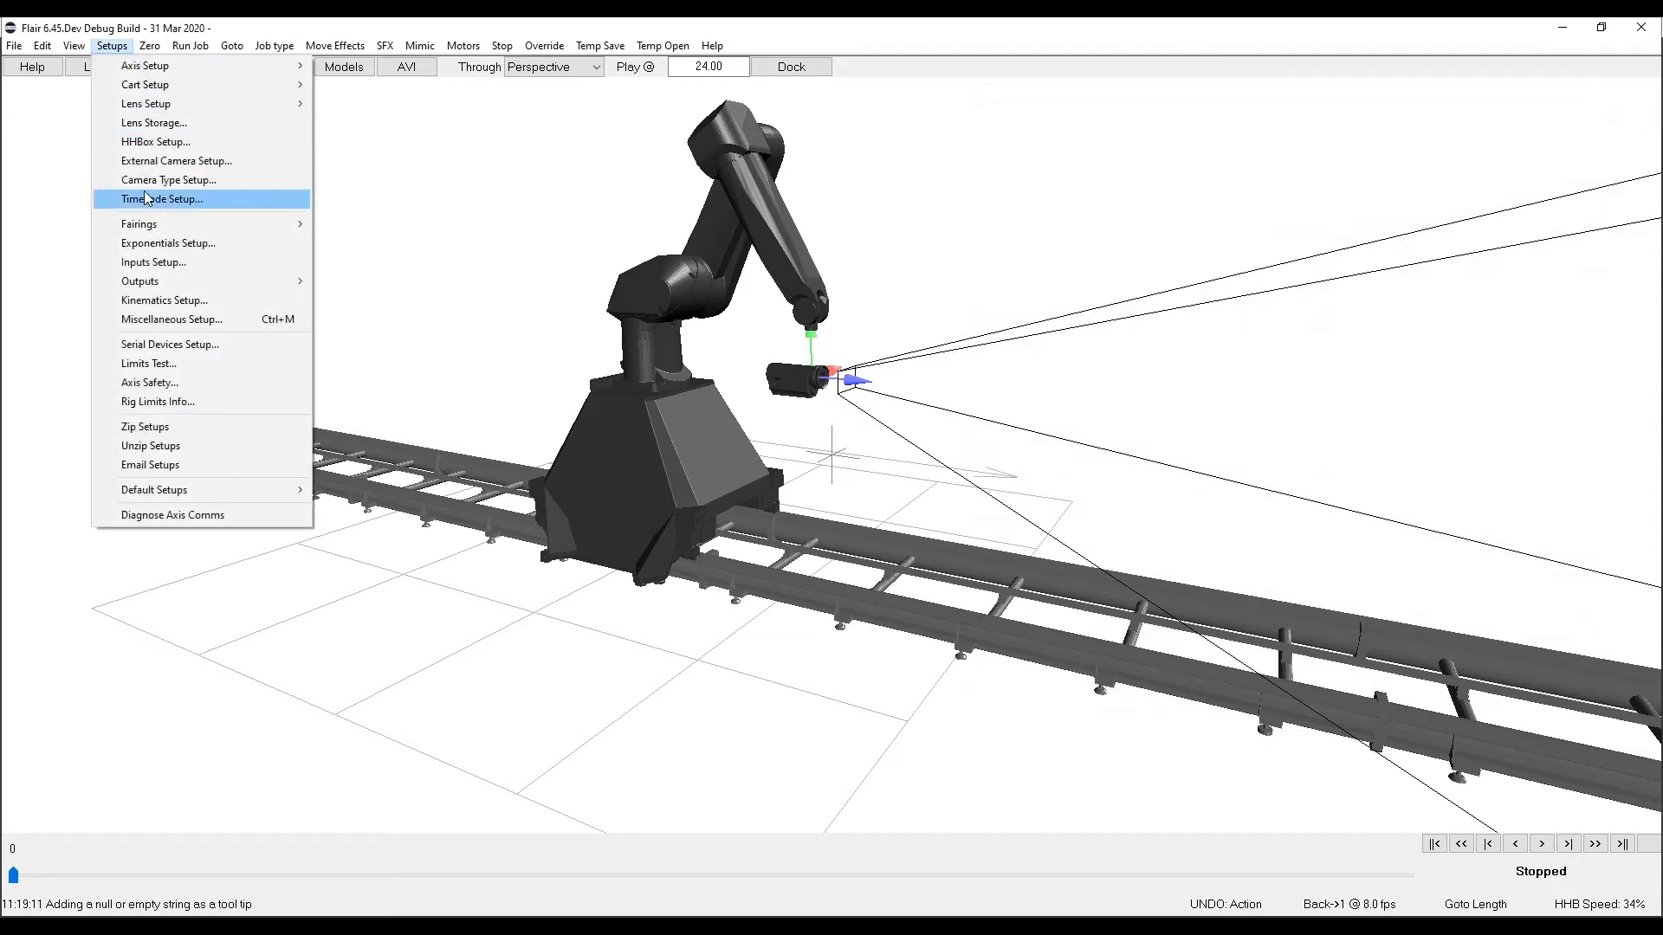
pyautogui.moveTo(236, 103)
pyautogui.click(364, 102)
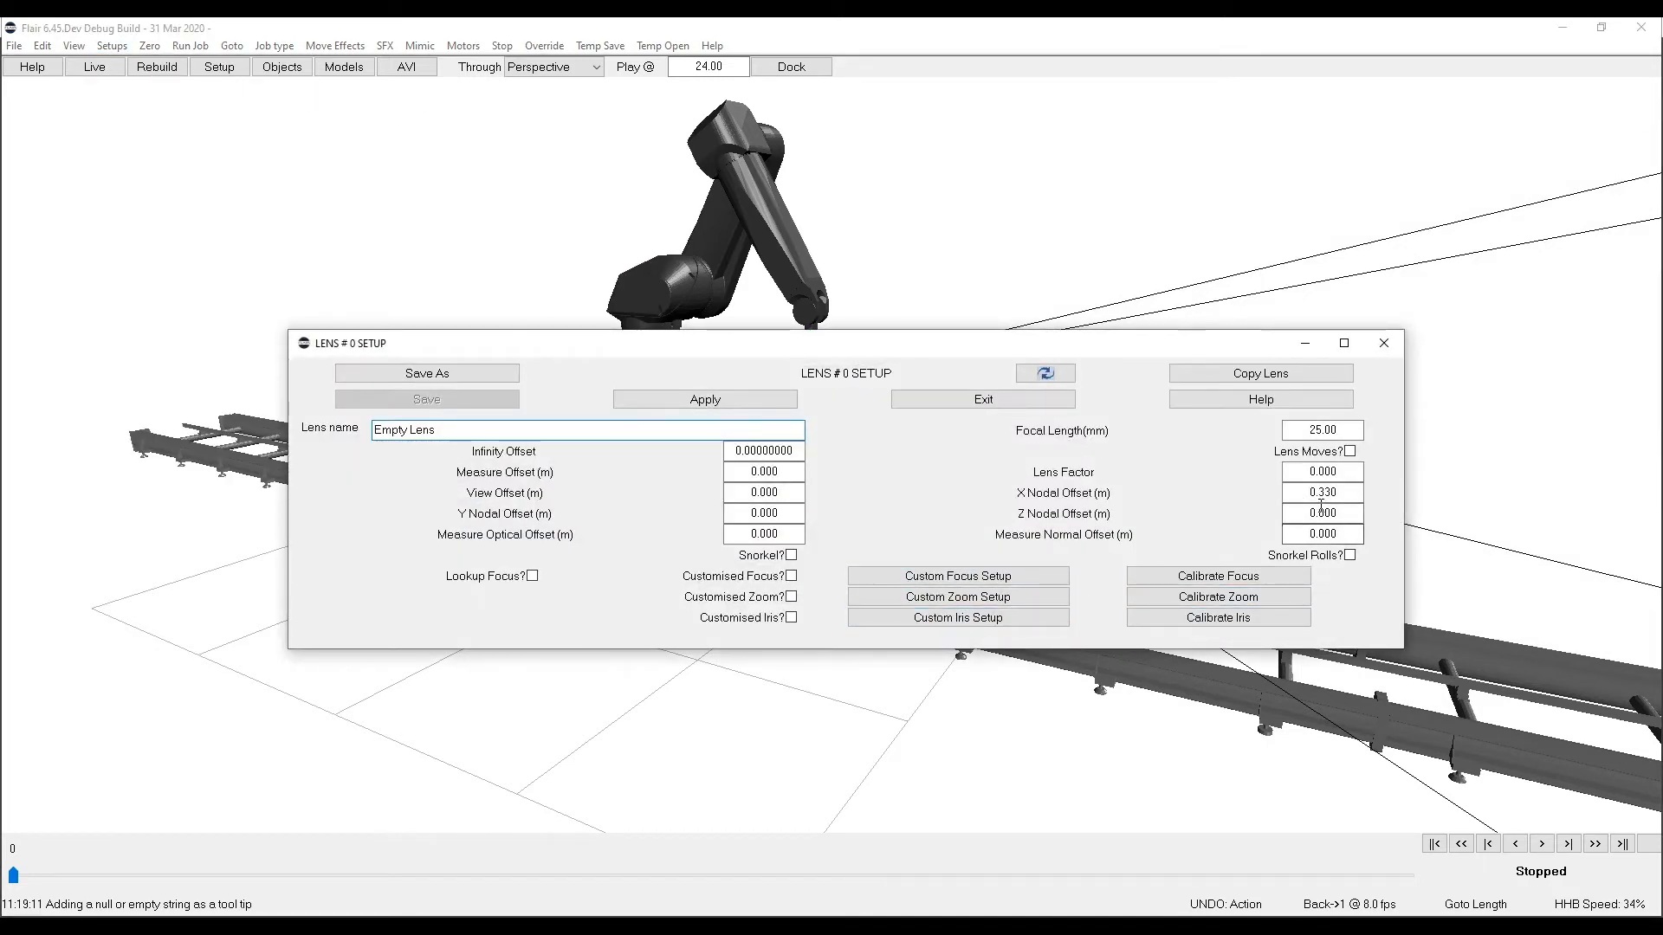
pyautogui.doubleClick(1322, 491)
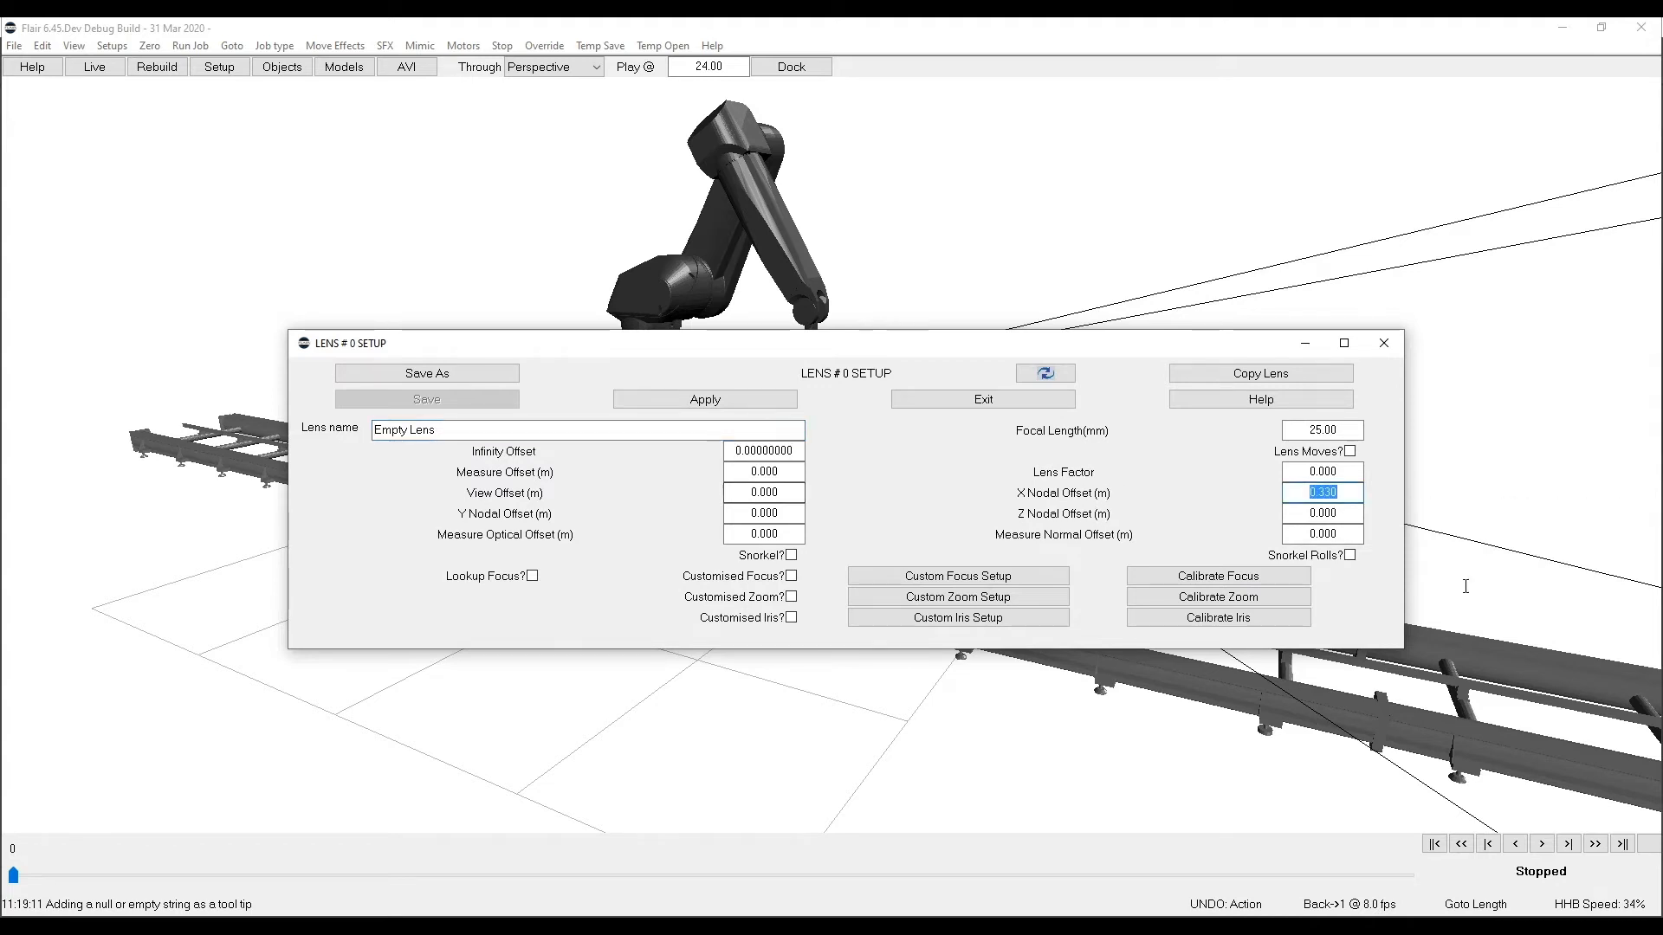
pyautogui.click(1384, 343)
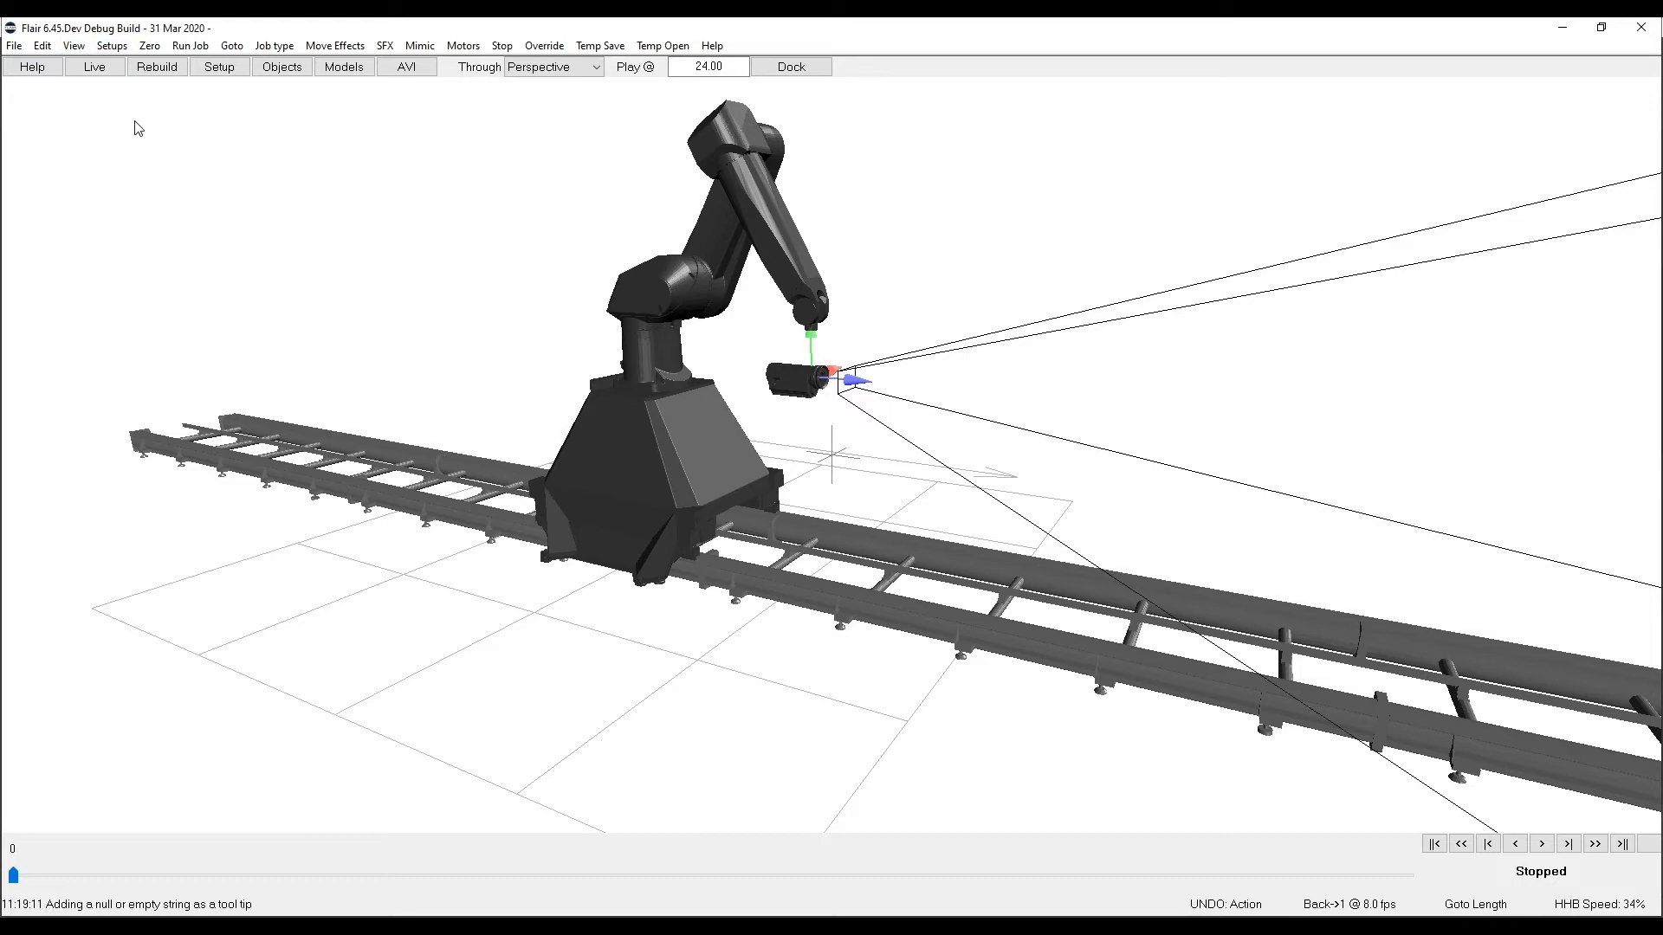
# Show the axis positions table and examine the limits in the Track axis's Axis Setup.
pyautogui.click(112, 45)
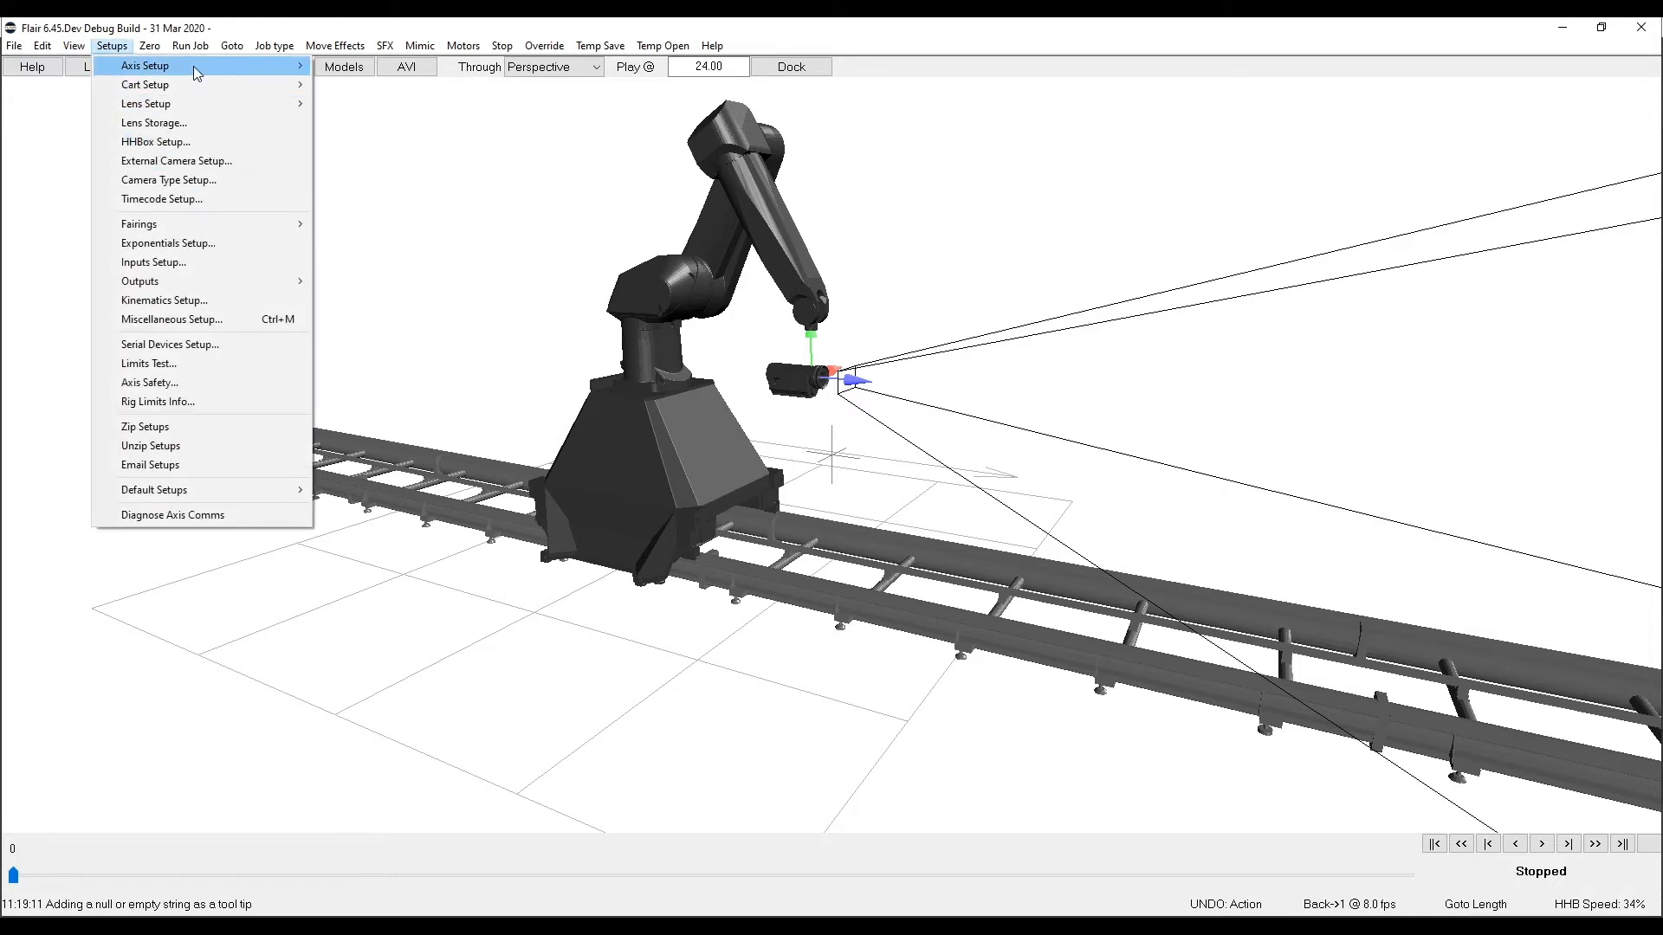
pyautogui.click(190, 26)
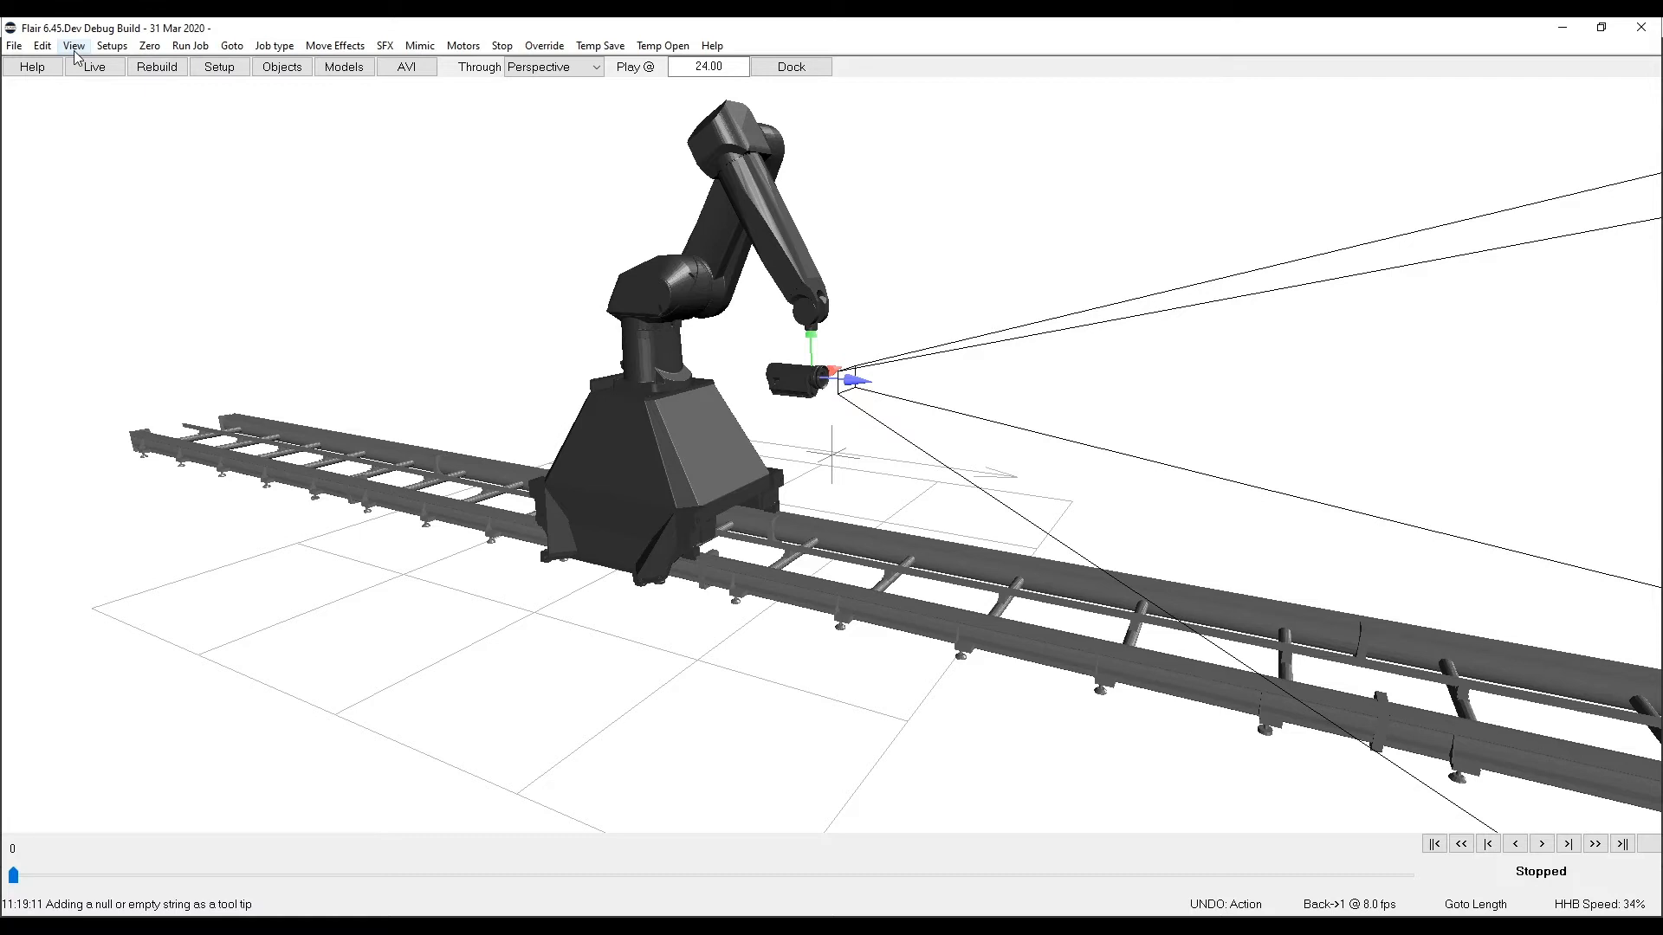
pyautogui.click(75, 50)
pyautogui.click(97, 67)
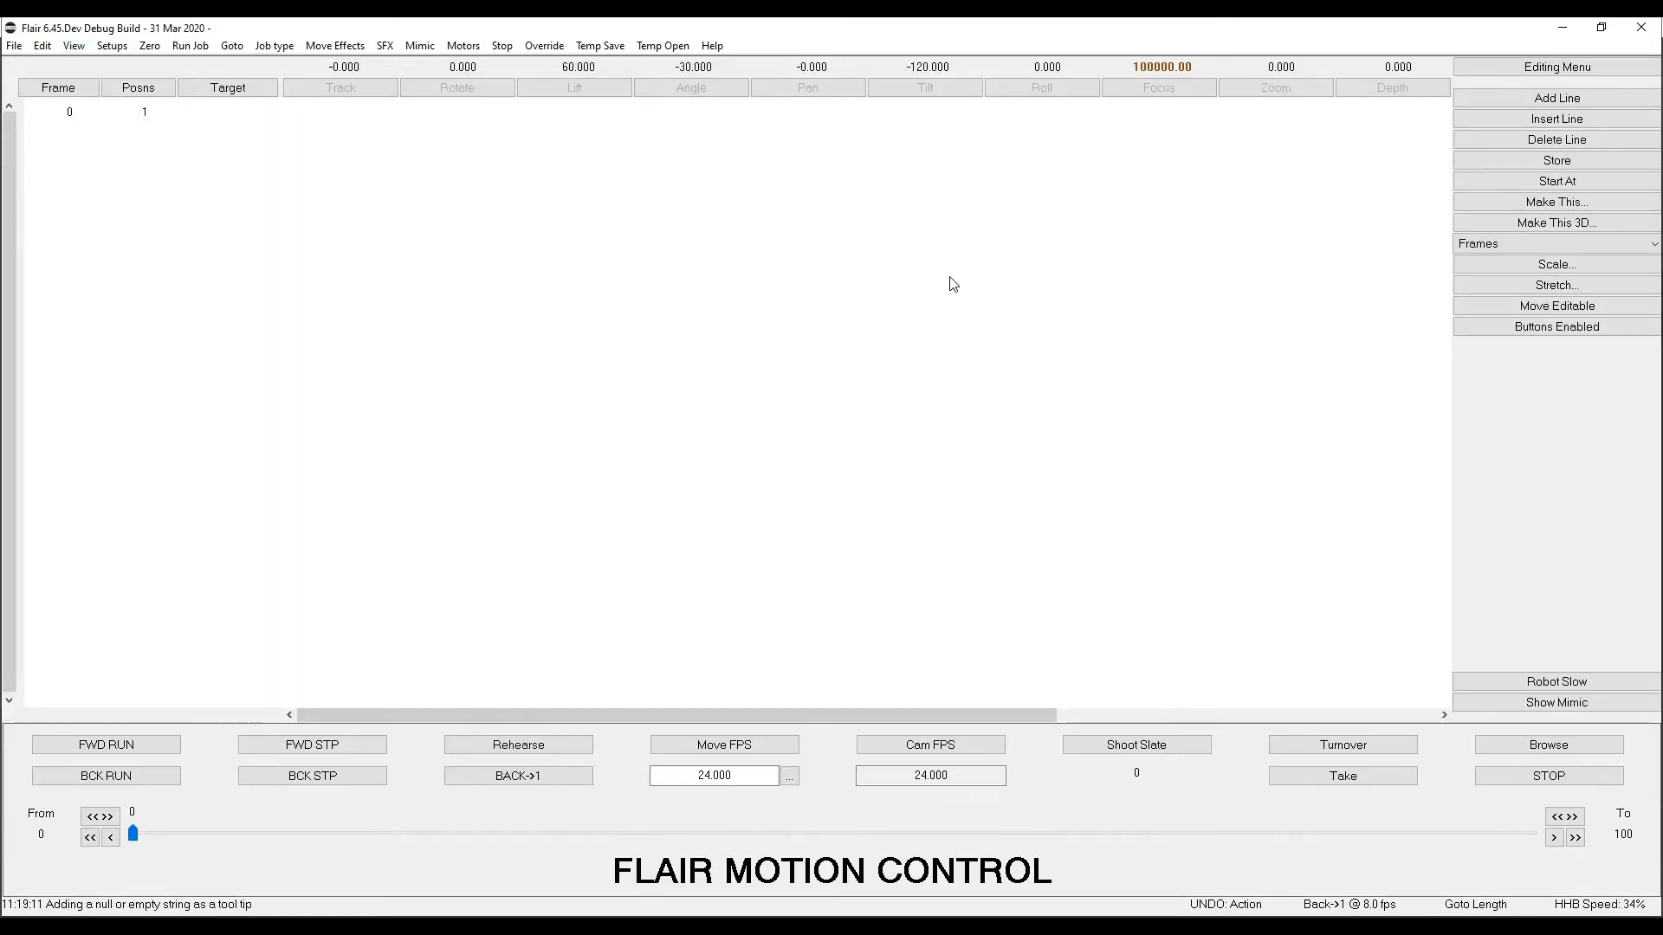
pyautogui.click(351, 90)
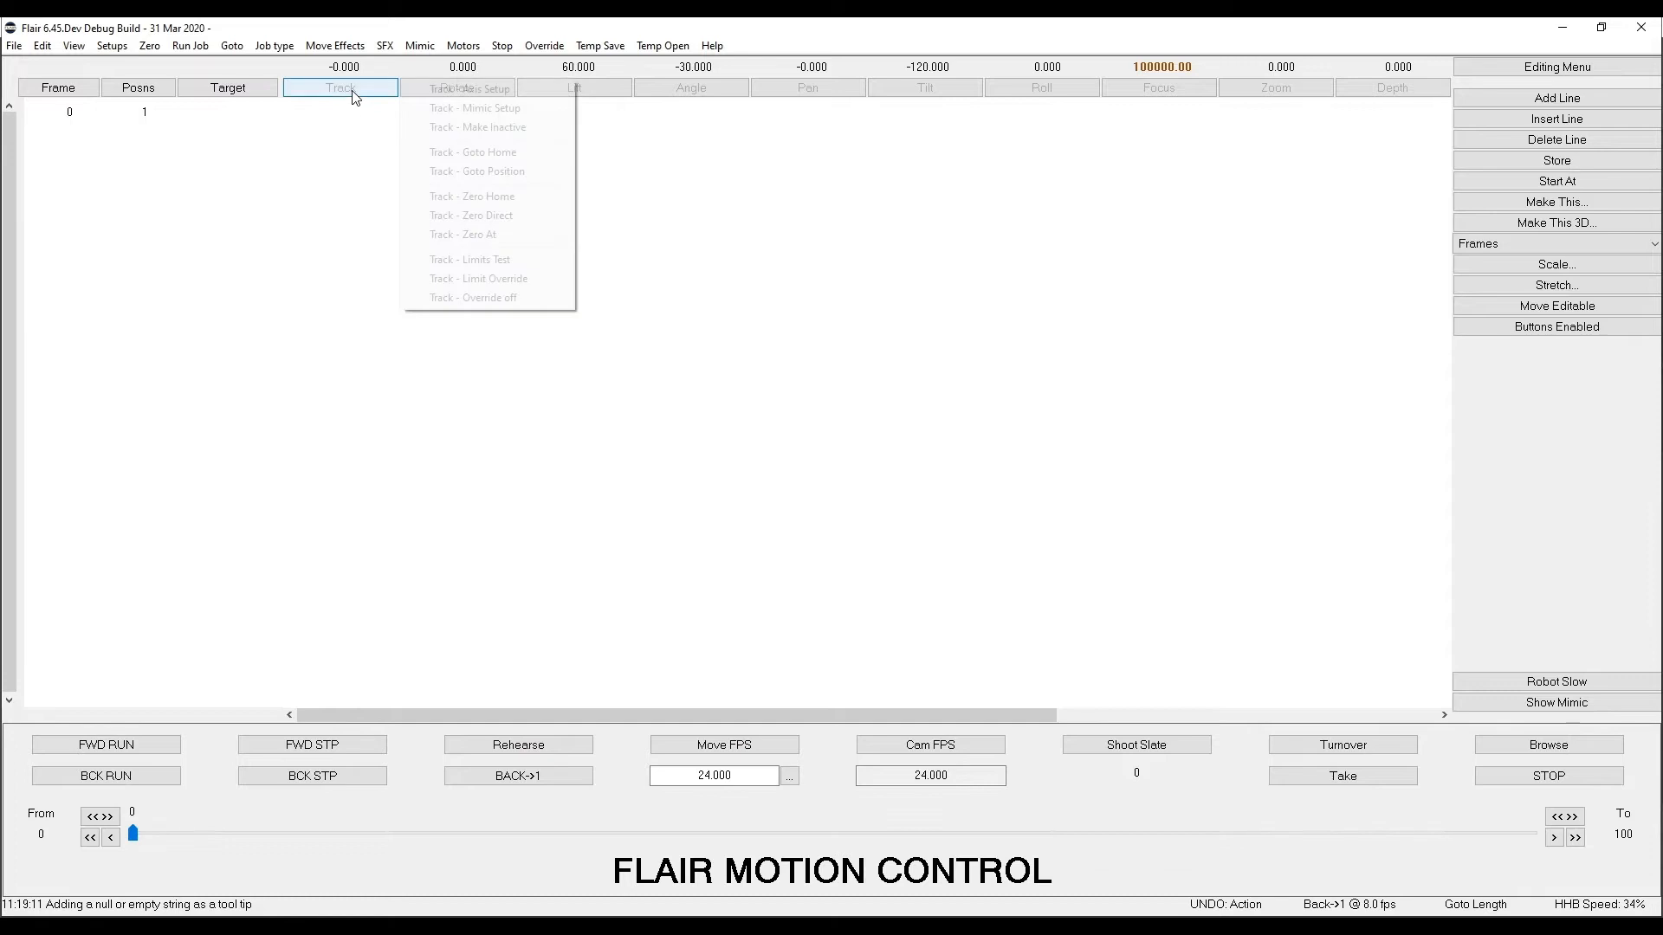
pyautogui.click(459, 90)
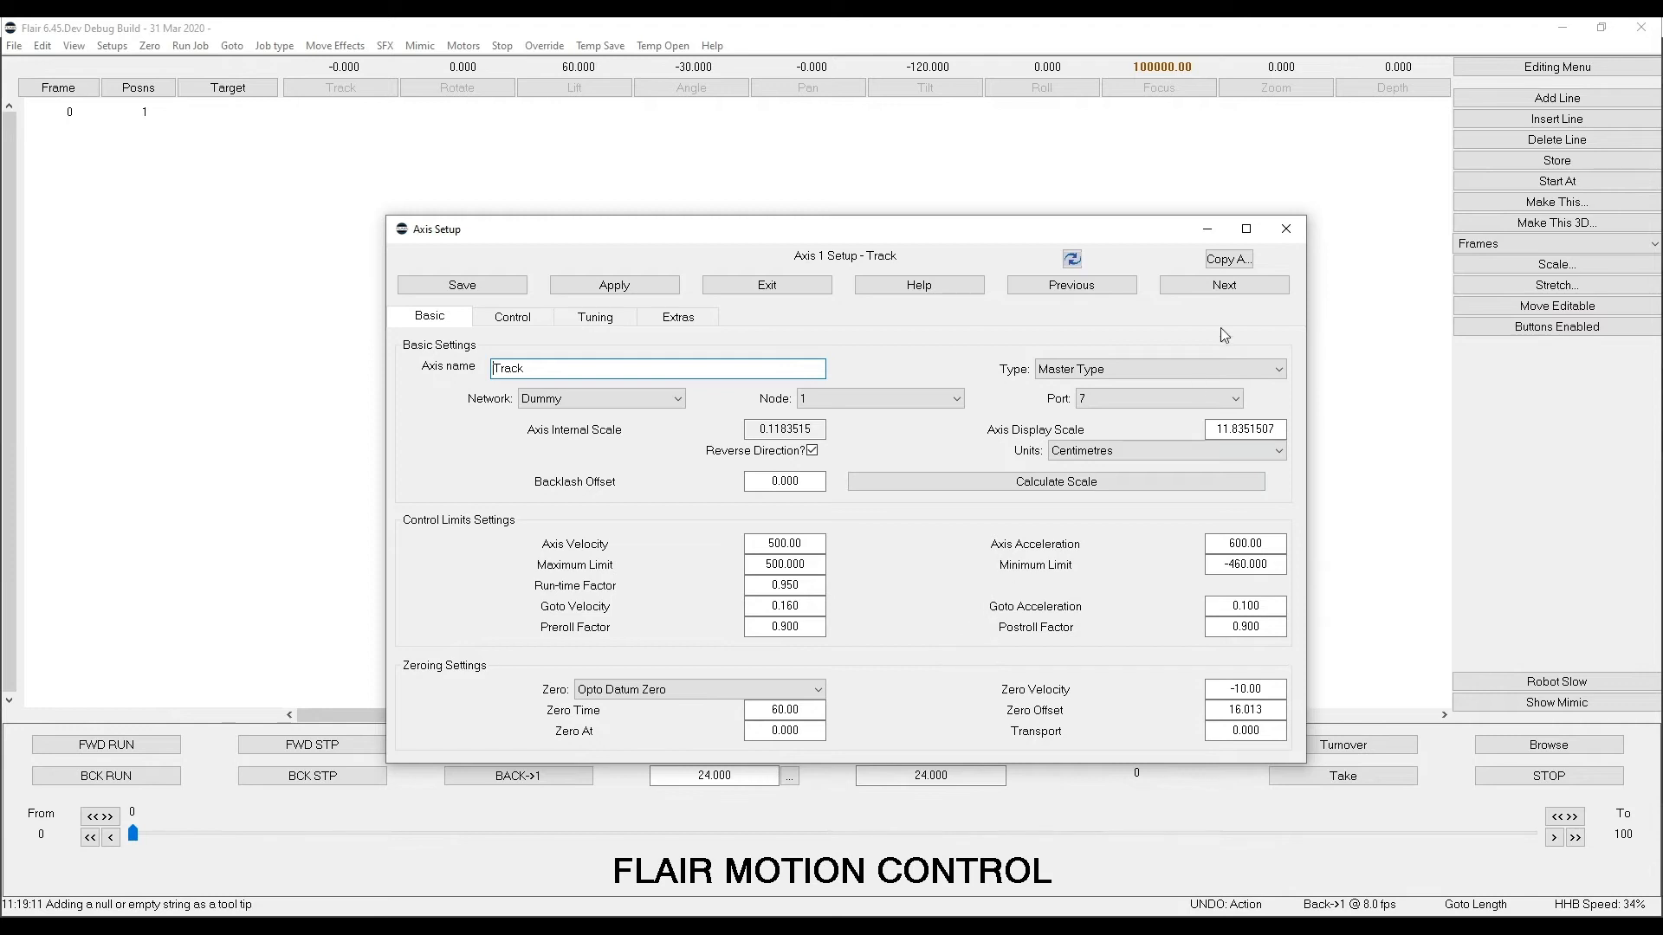
pyautogui.click(1287, 232)
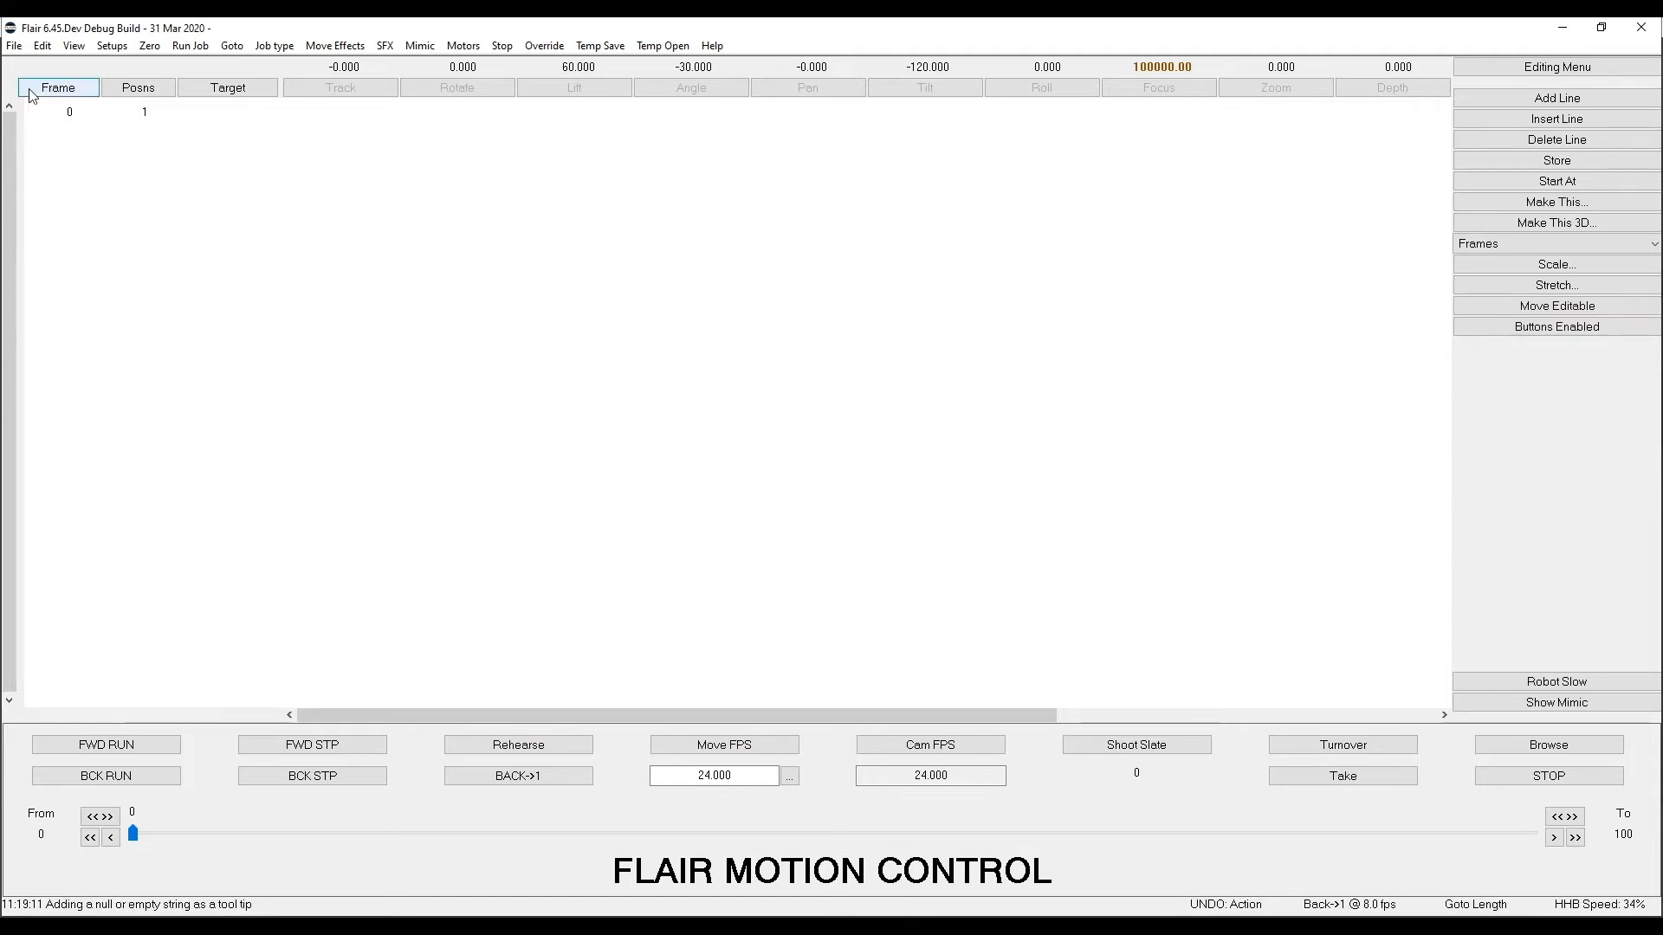
# Set the text config export file to axisLimits.txt on the Desktop.
pyautogui.click(14, 45)
pyautogui.moveTo(159, 457)
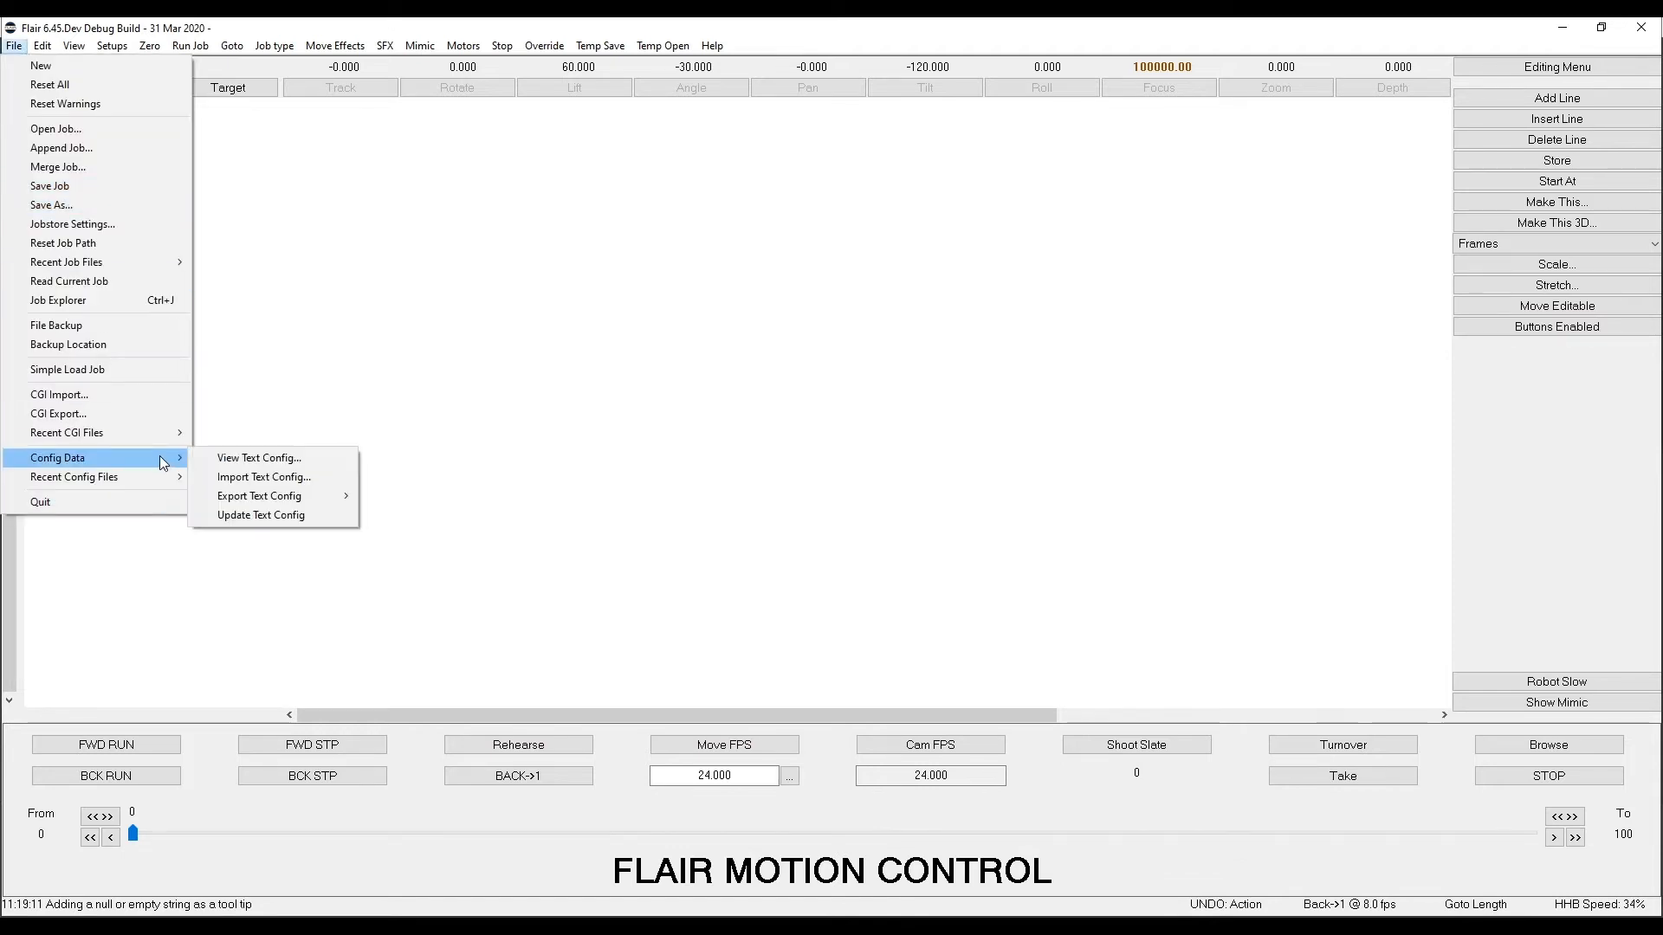
pyautogui.moveTo(256, 497)
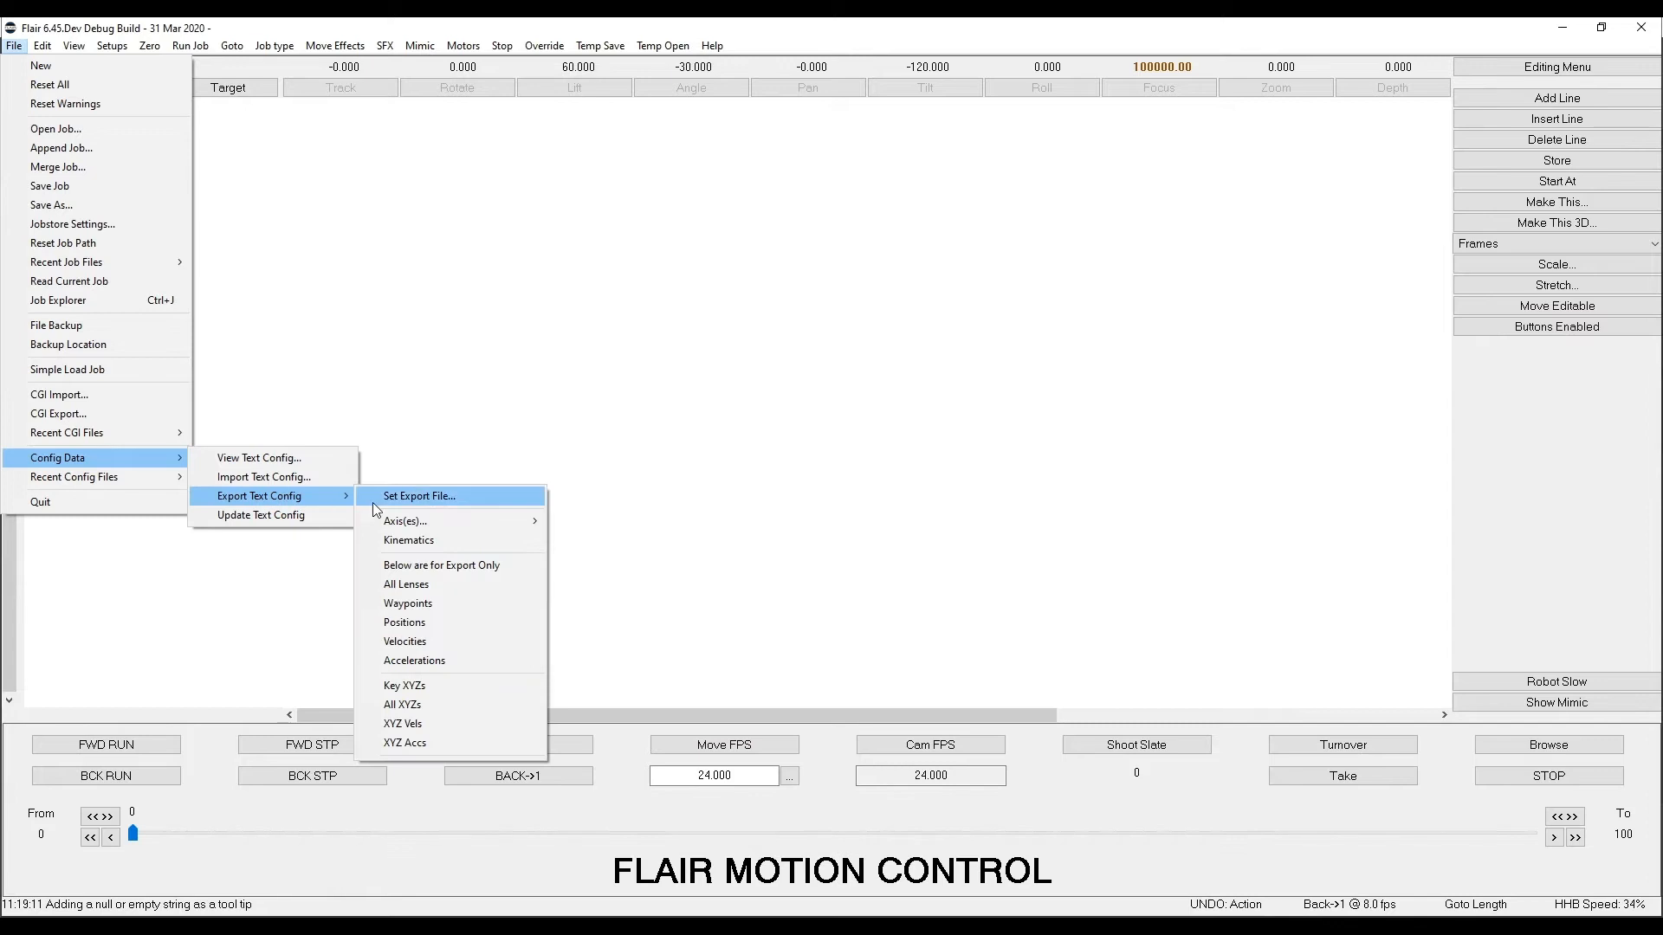
pyautogui.click(443, 498)
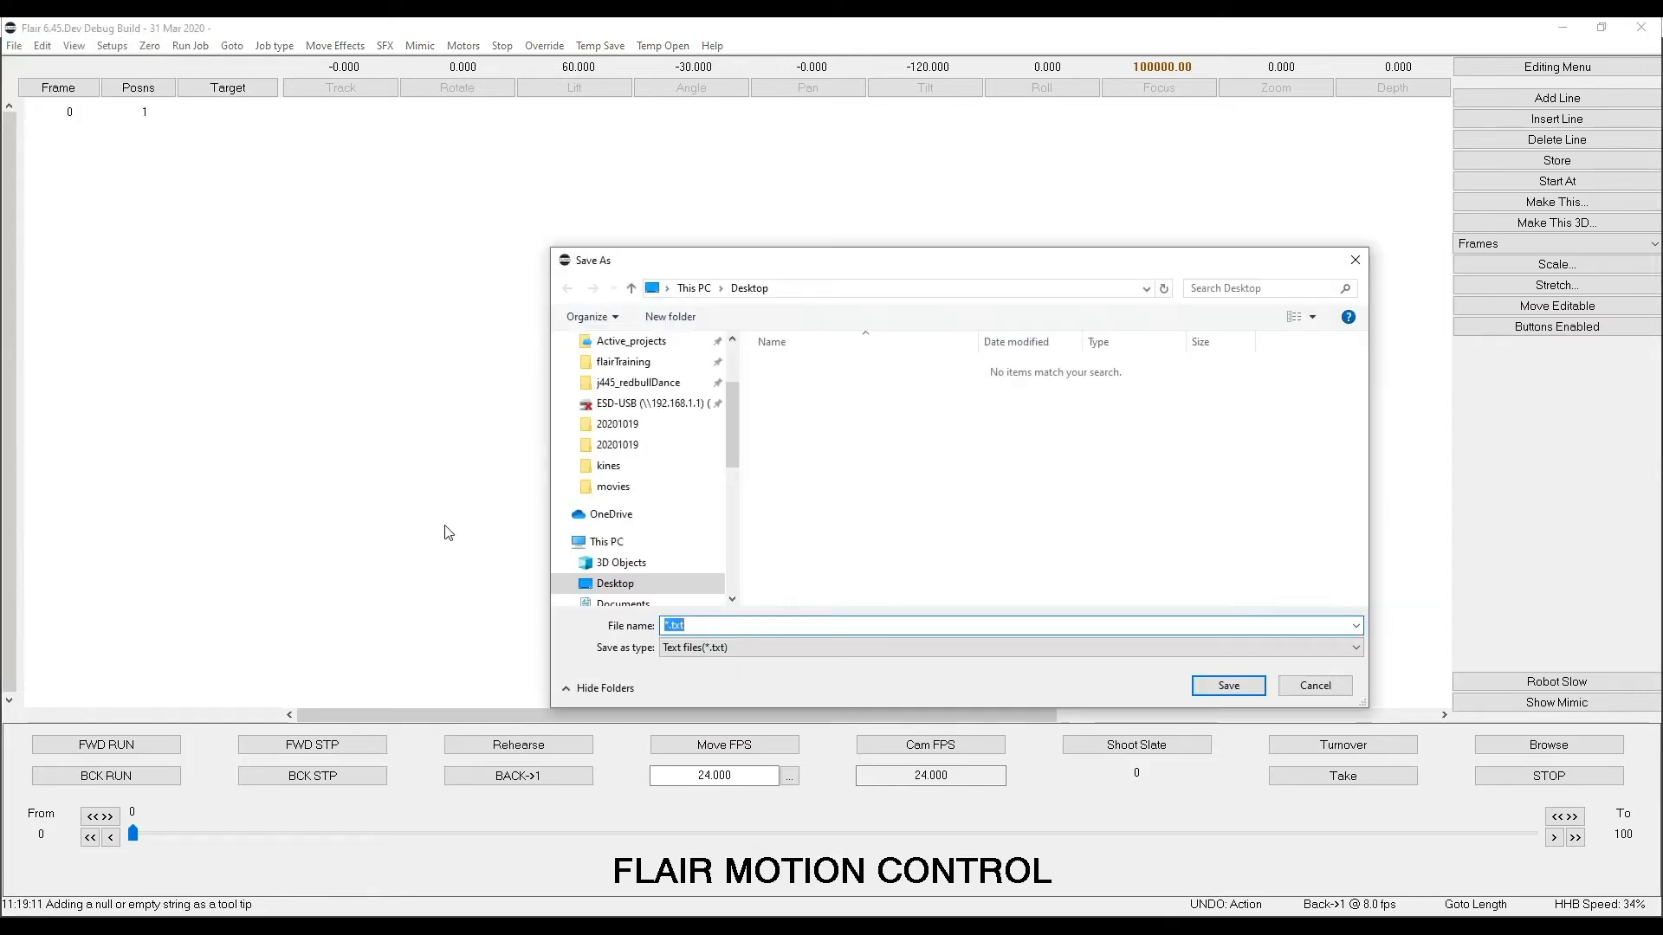
pyautogui.click(670, 626)
pyautogui.write('Limits')
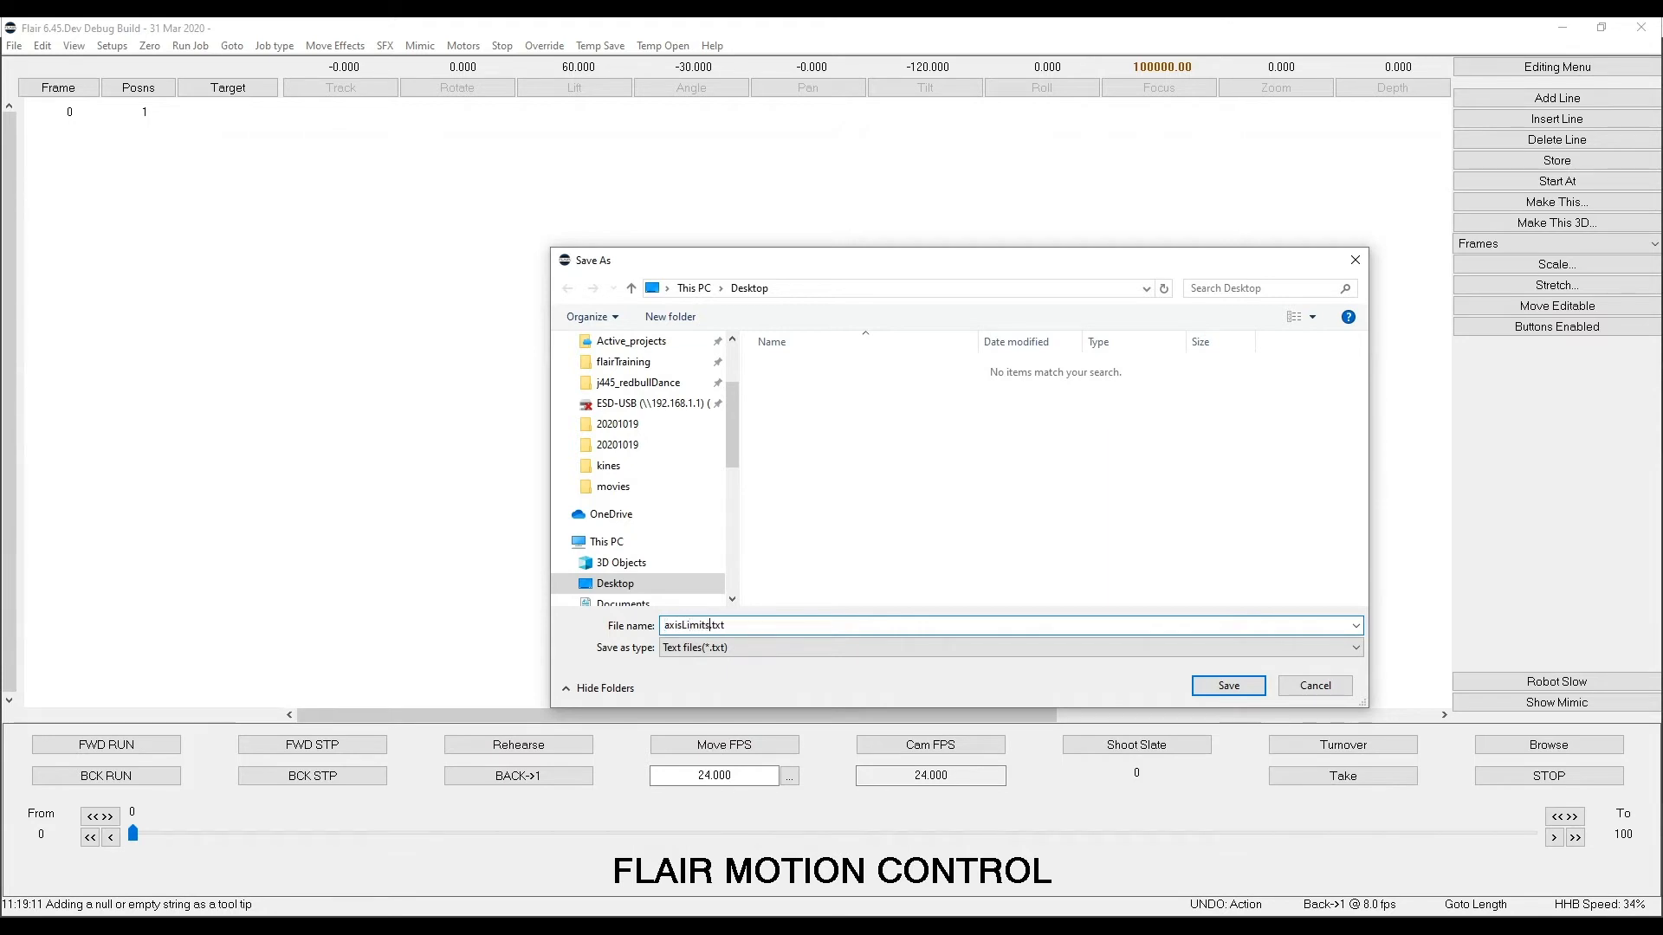
pyautogui.click(1223, 686)
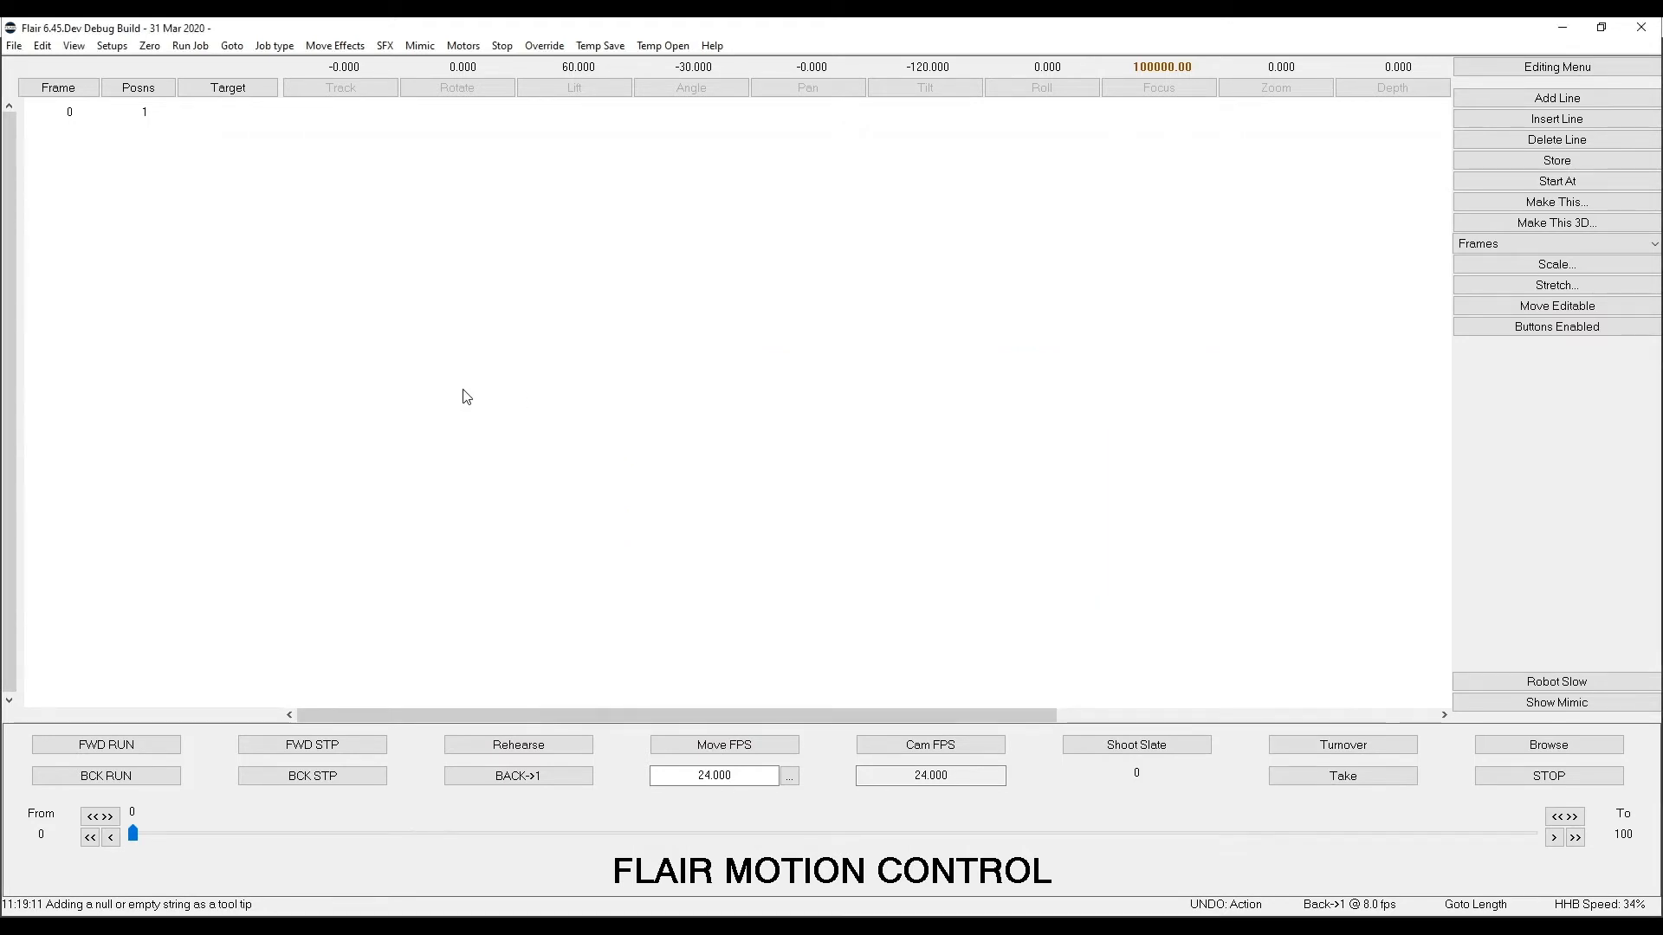
# Export the text config of all axes to the chosen export file.
pyautogui.click(14, 45)
pyautogui.moveTo(132, 461)
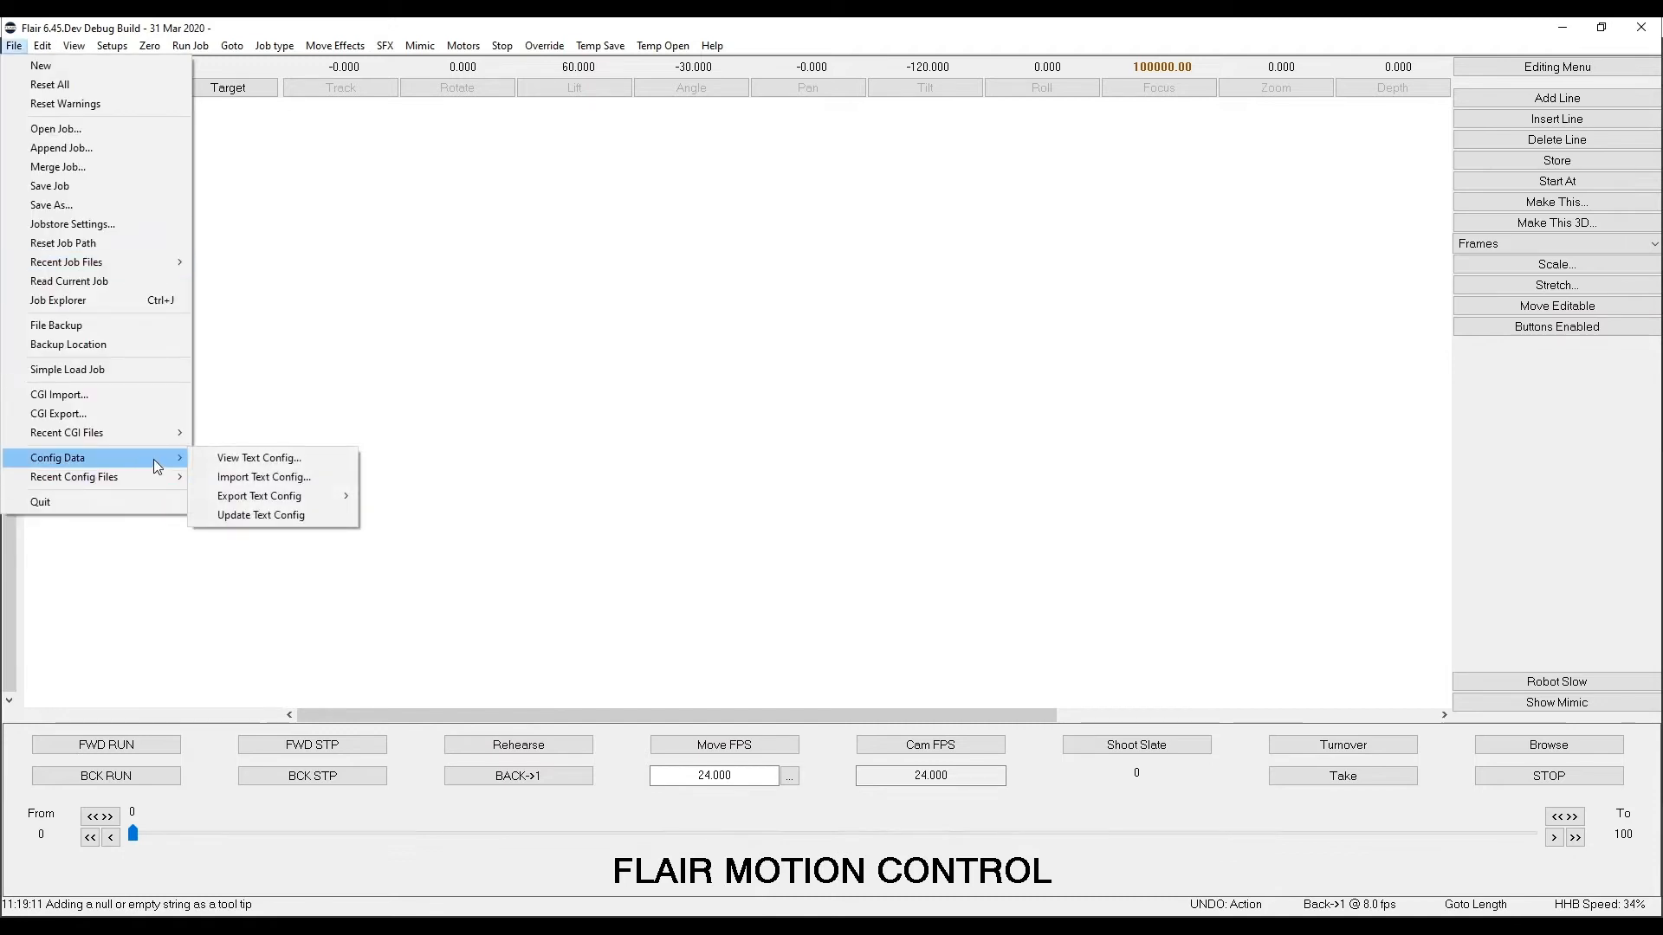
pyautogui.moveTo(258, 495)
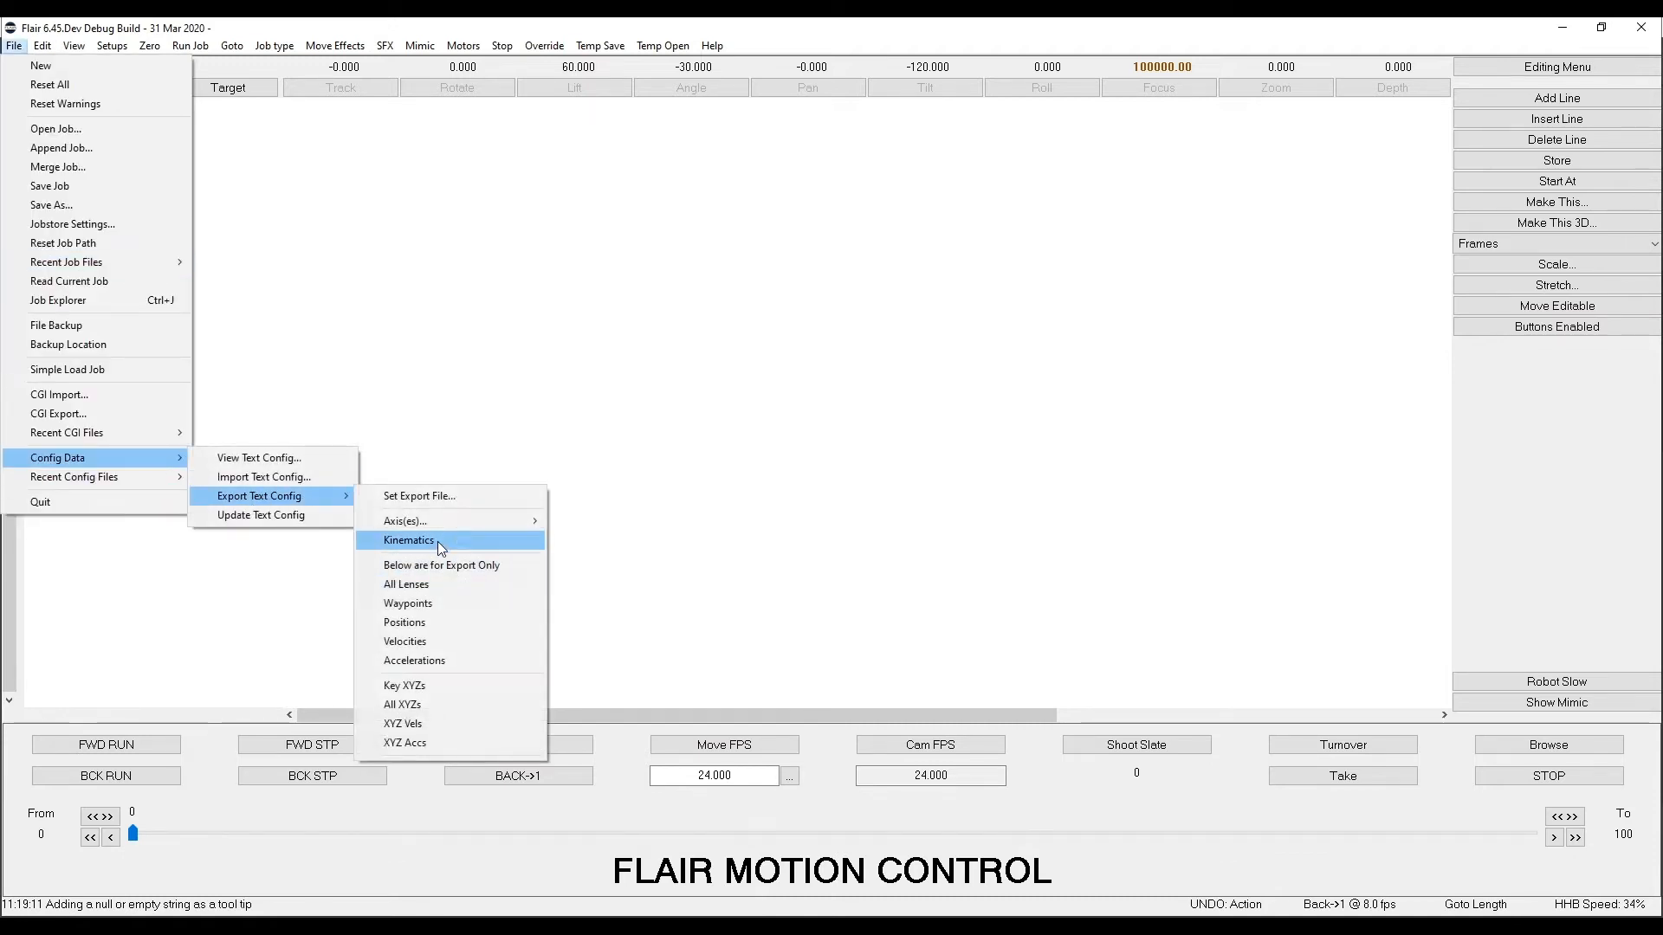
pyautogui.moveTo(450, 521)
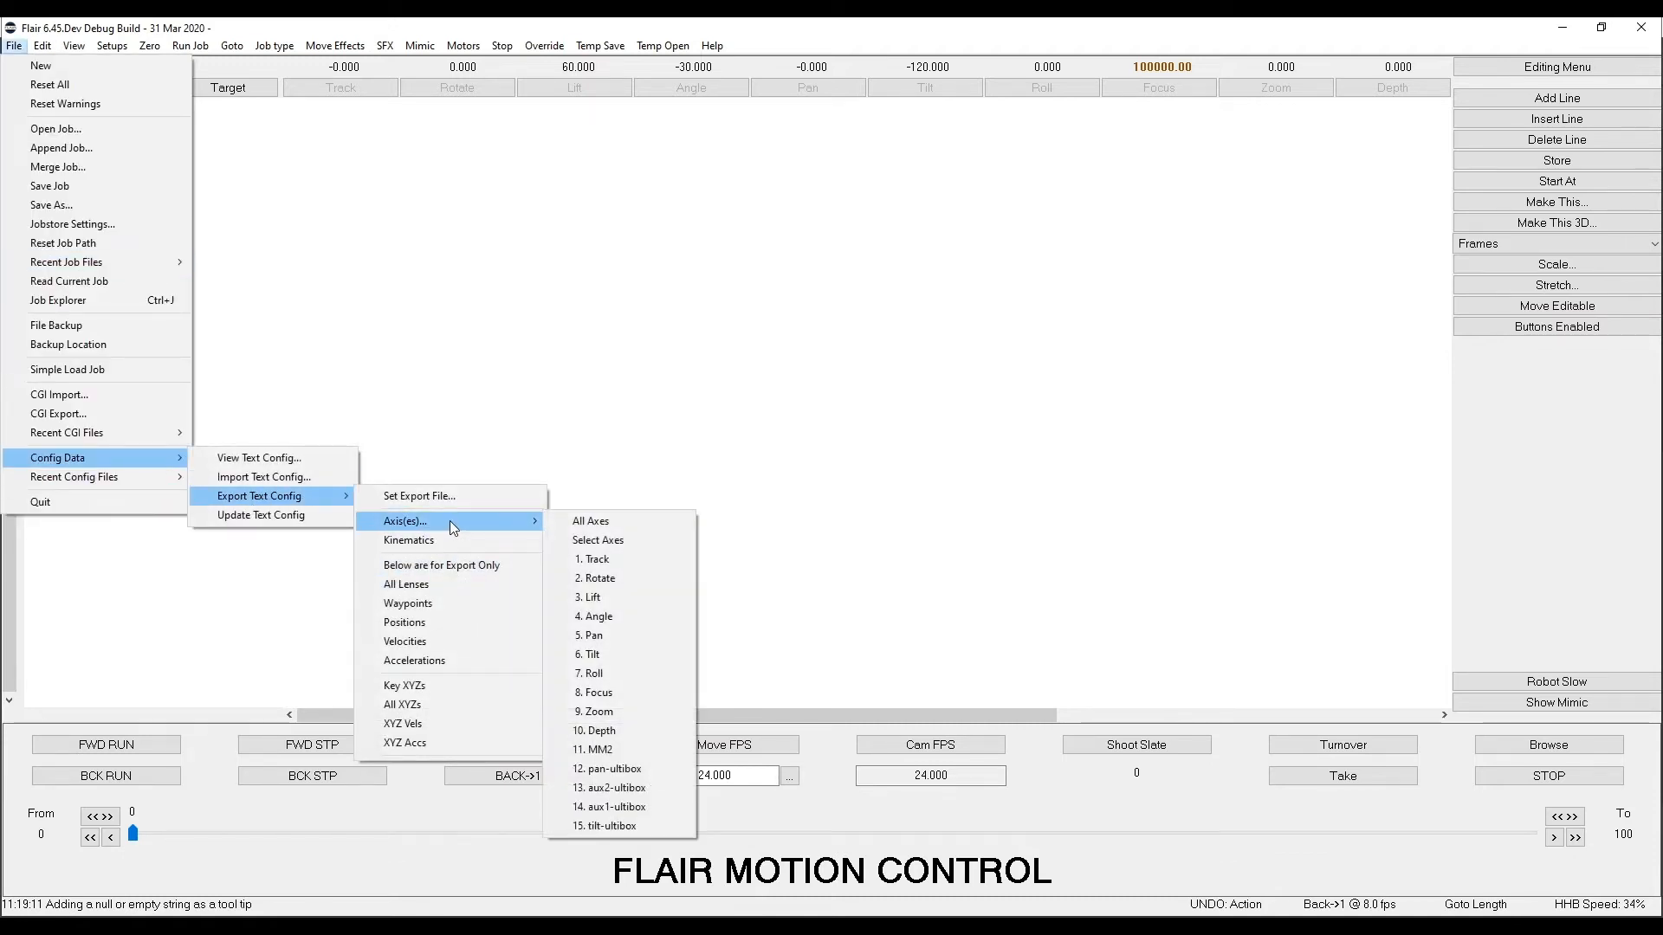
pyautogui.click(616, 523)
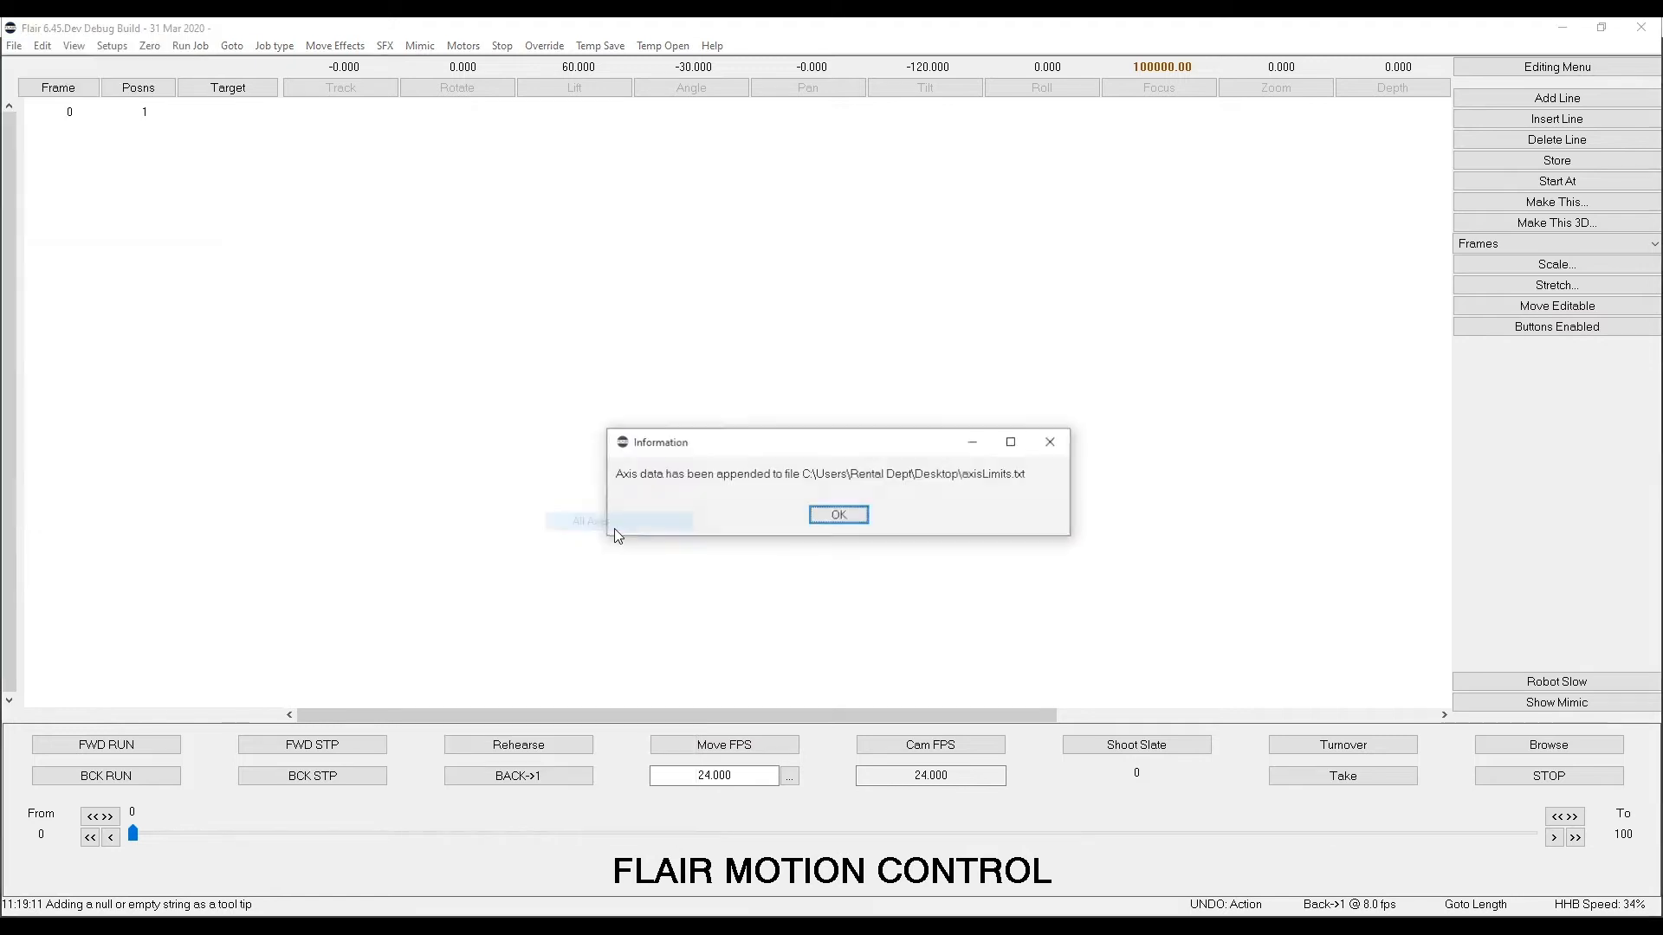
pyautogui.click(840, 518)
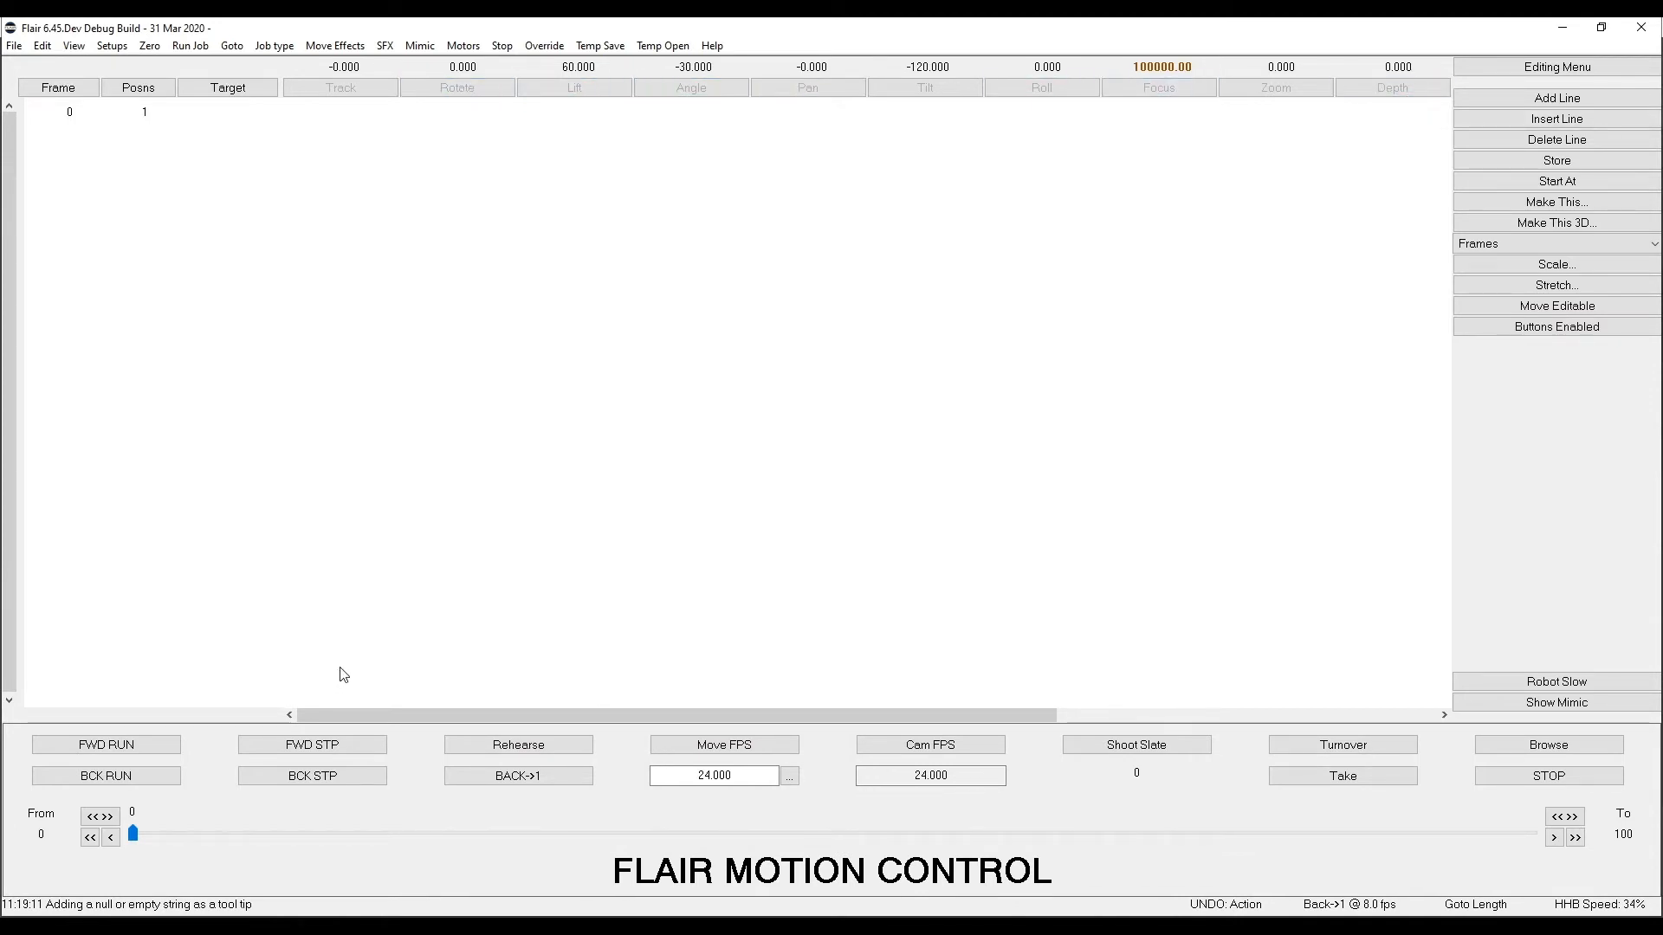
# Minimize Flair and open axisLimits.txt from the Desktop to examine the exported axis data.
pyautogui.click(414, 872)
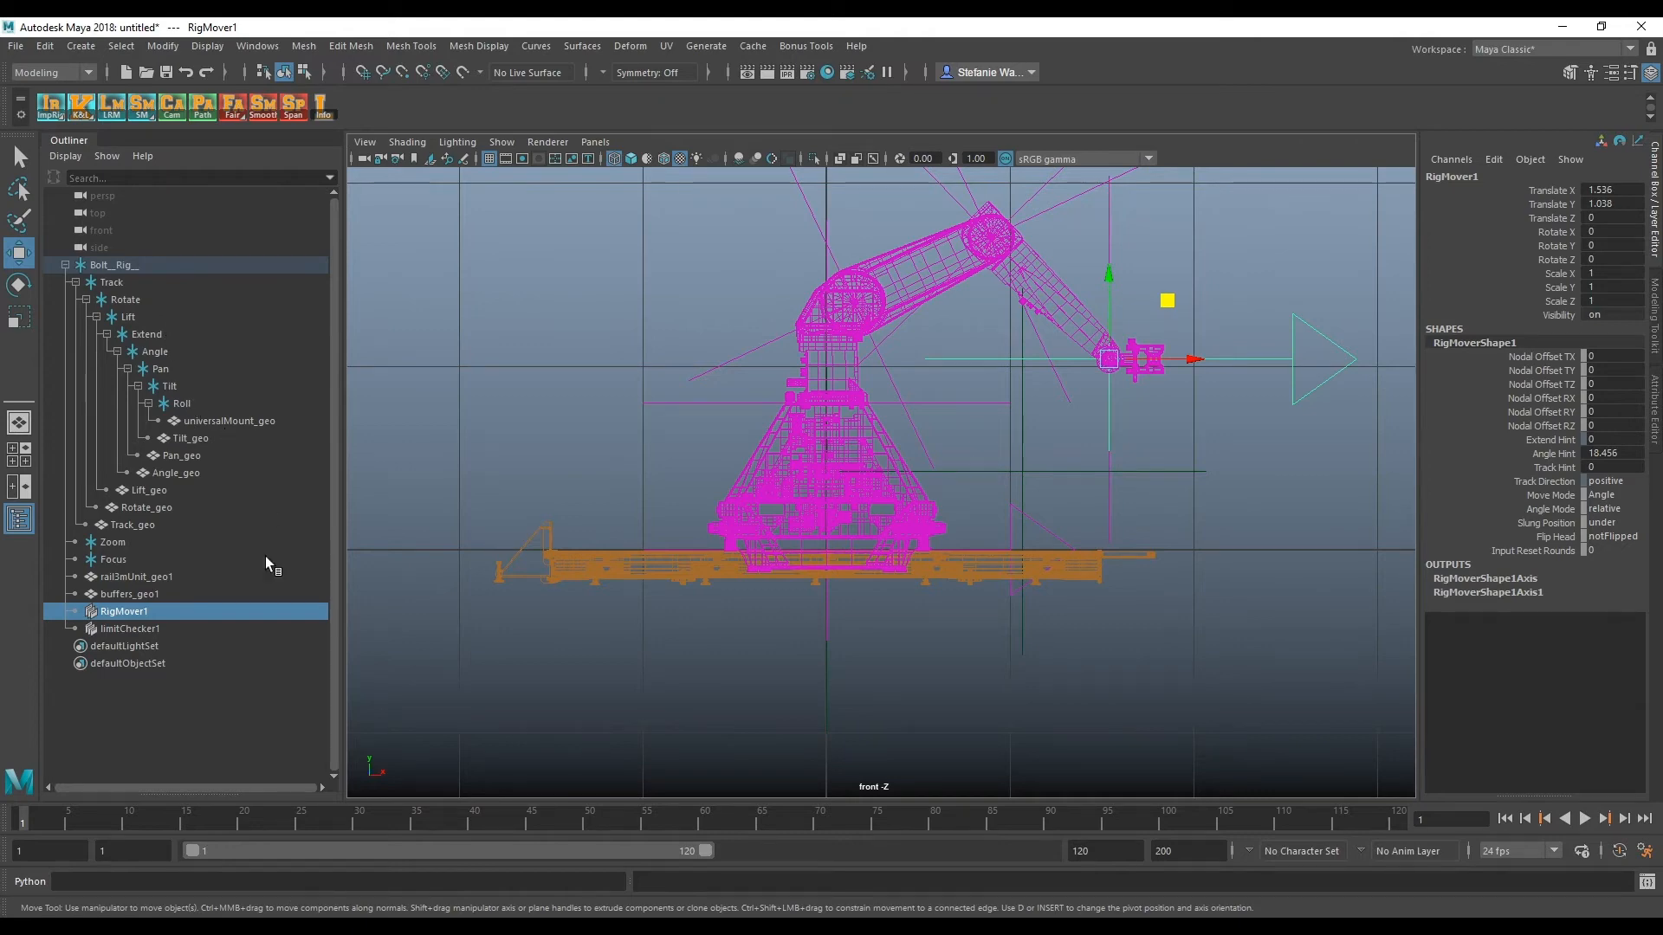
pyautogui.click(349, 920)
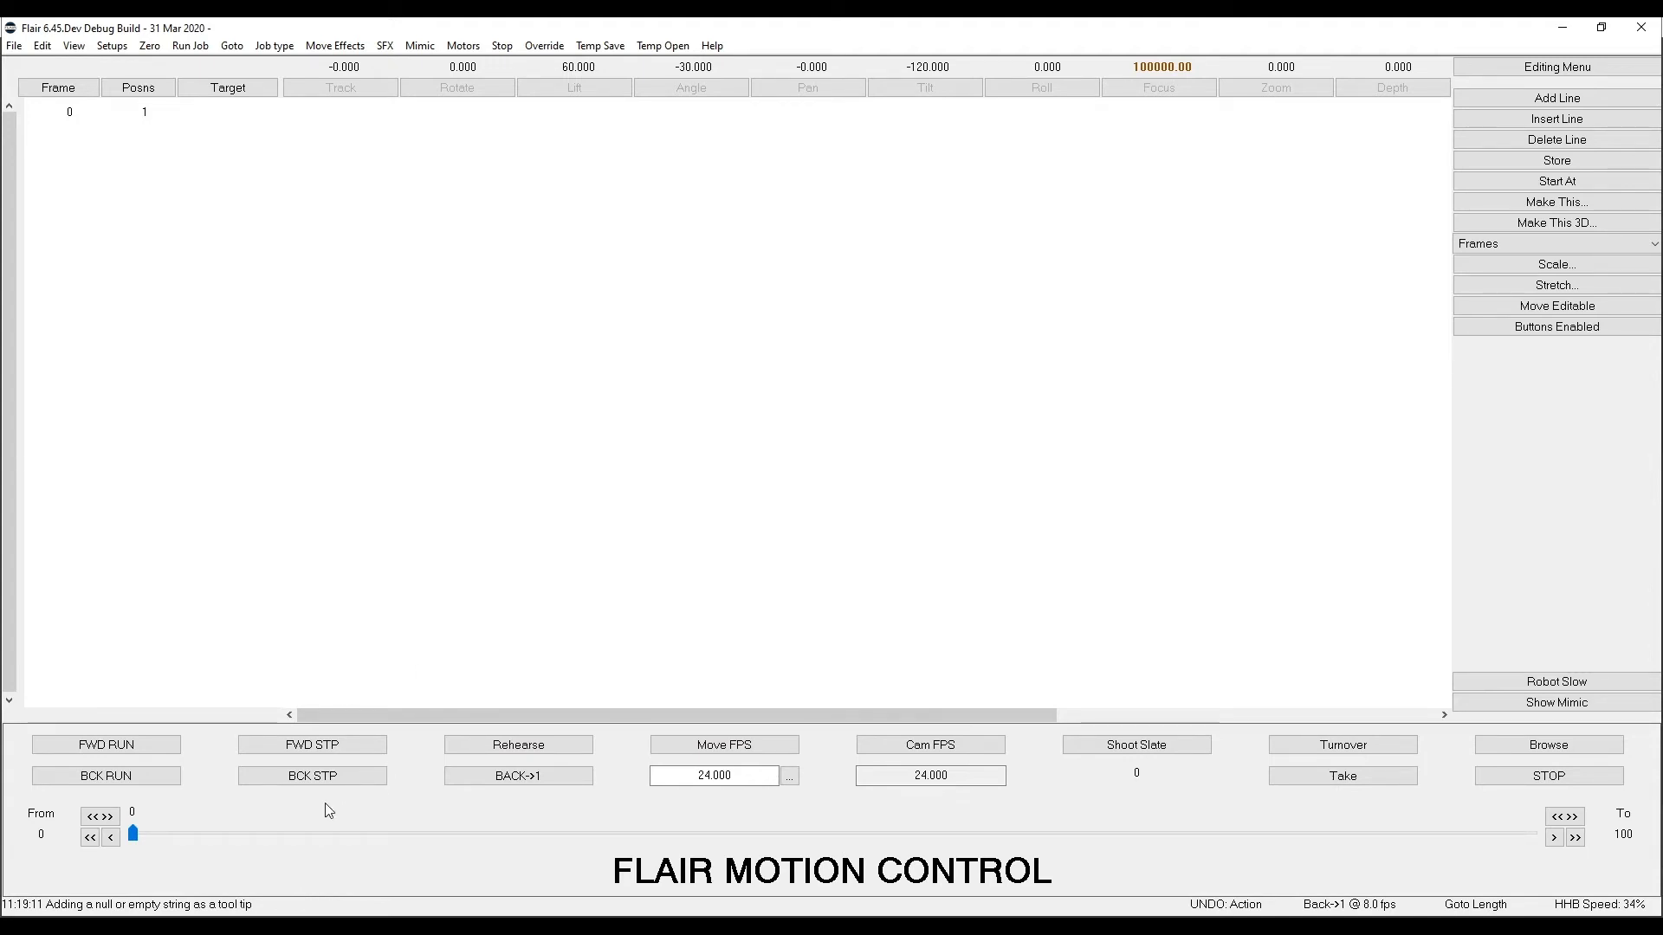
pyautogui.click(1561, 28)
pyautogui.click(1559, 26)
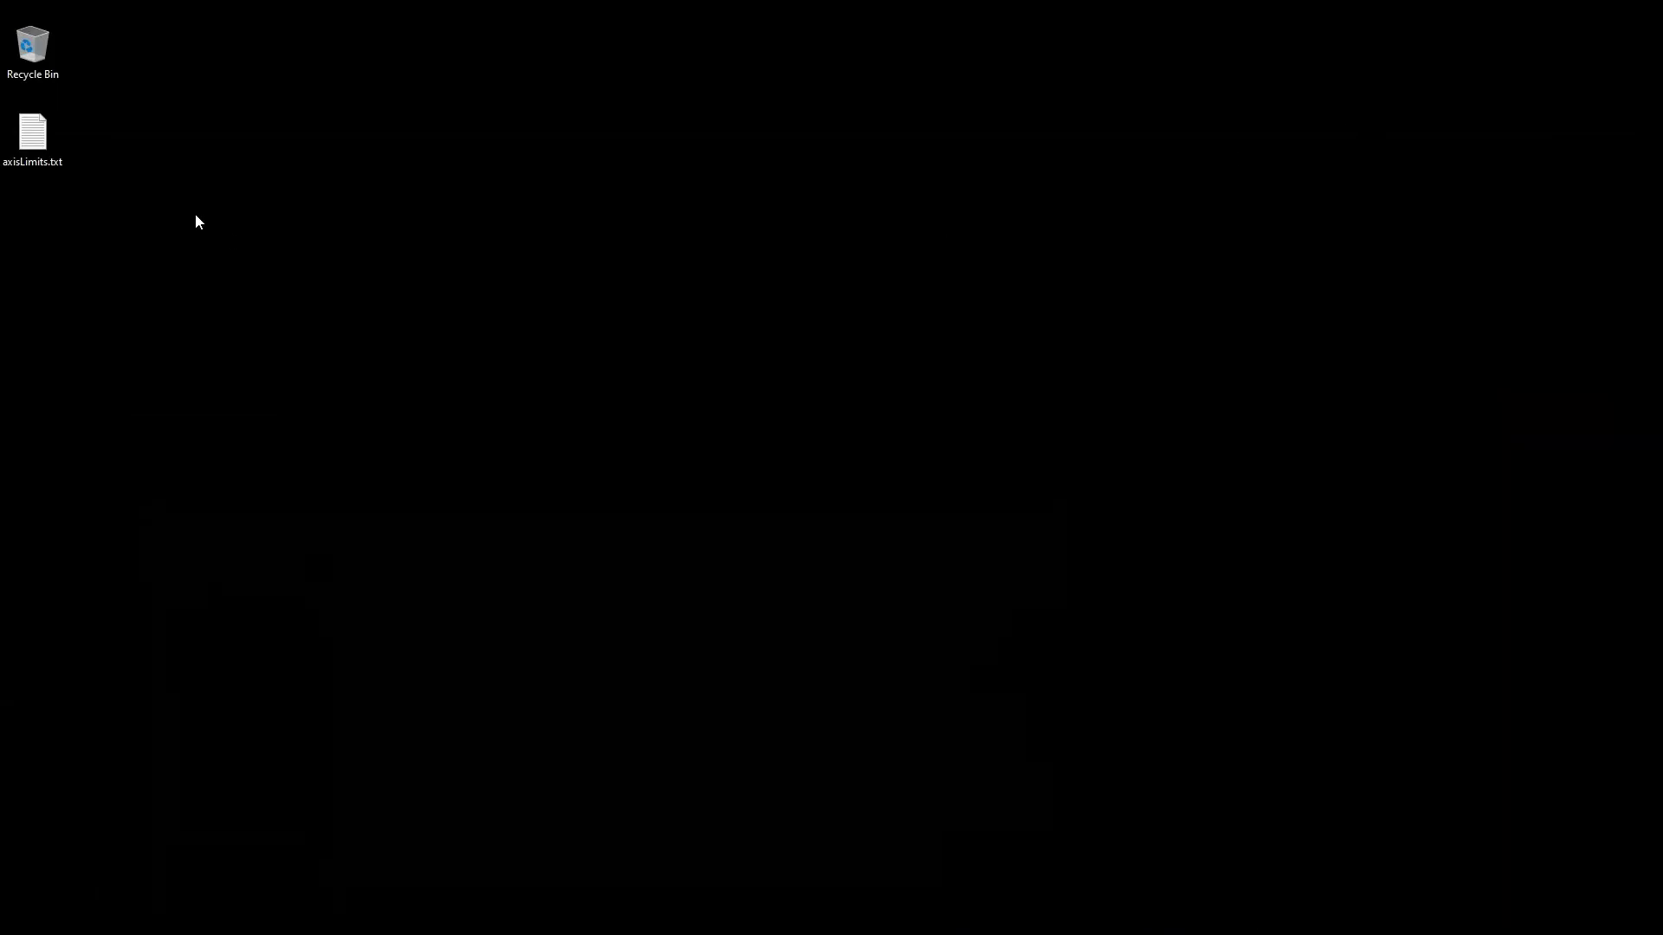
pyautogui.doubleClick(35, 137)
pyautogui.moveTo(486, 71); pyautogui.dragTo(458, 53)
pyautogui.moveTo(960, 829); pyautogui.dragTo(1048, 892)
pyautogui.moveTo(1051, 110)
pyautogui.mouseDown()
pyautogui.moveTo(1052, 239)
pyautogui.moveTo(1049, 97)
pyautogui.mouseUp()
# Switch to Maya, select limitChecker1, and examine its axis limit channels with the channel list widened.
pyautogui.click(366, 865)
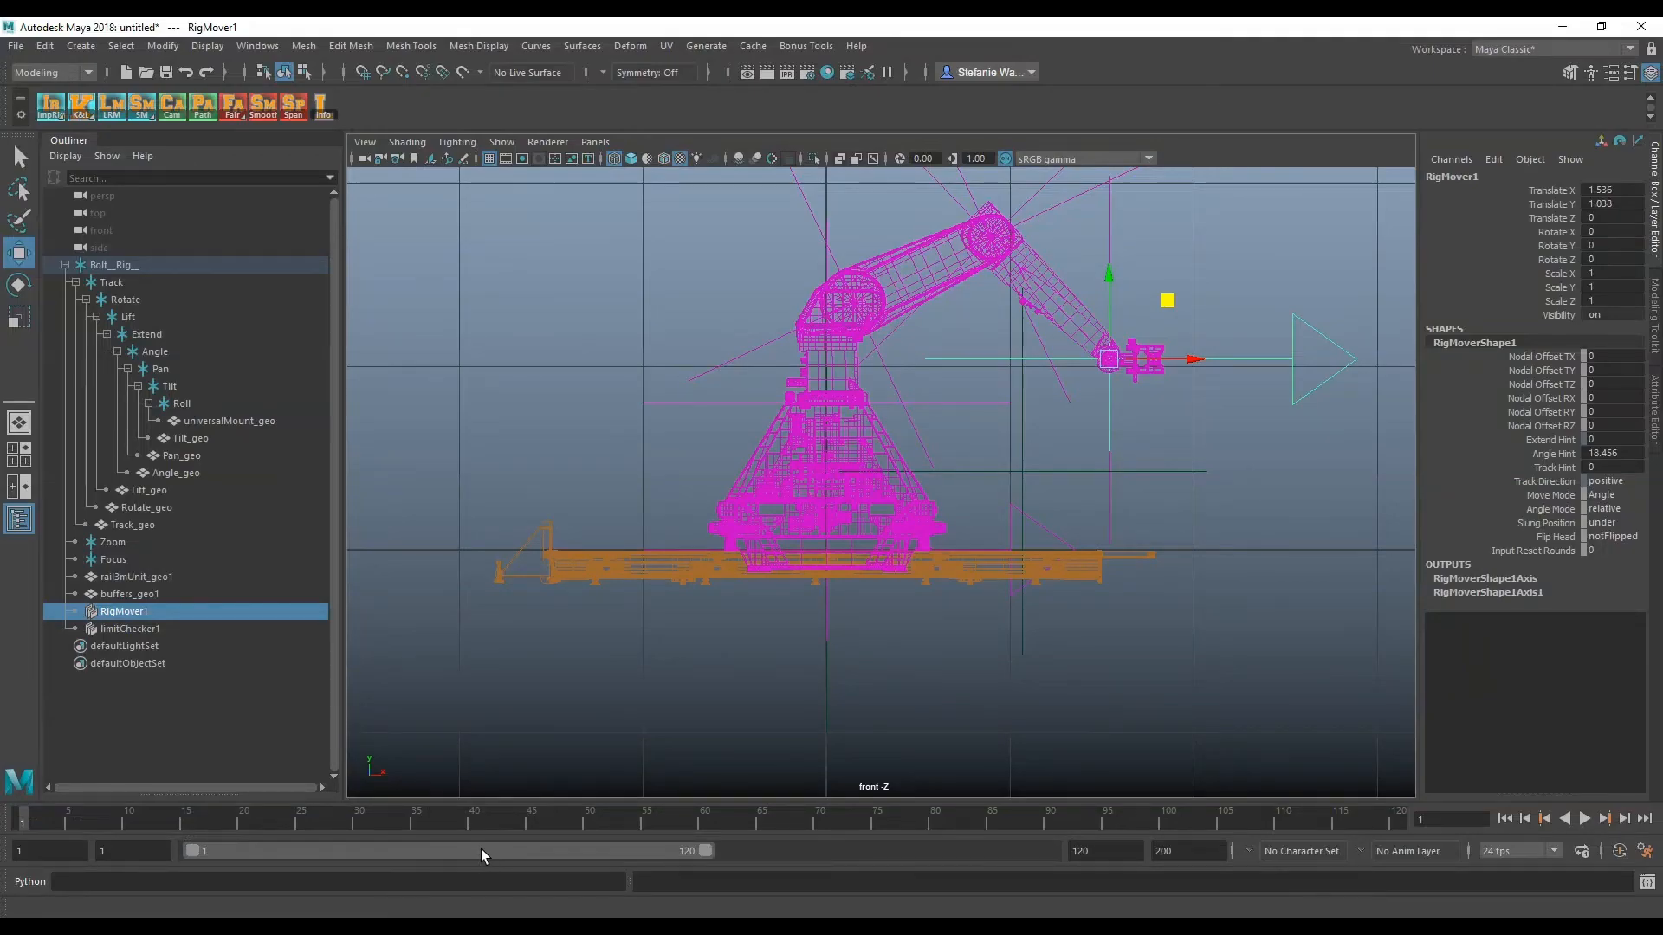
pyautogui.click(168, 629)
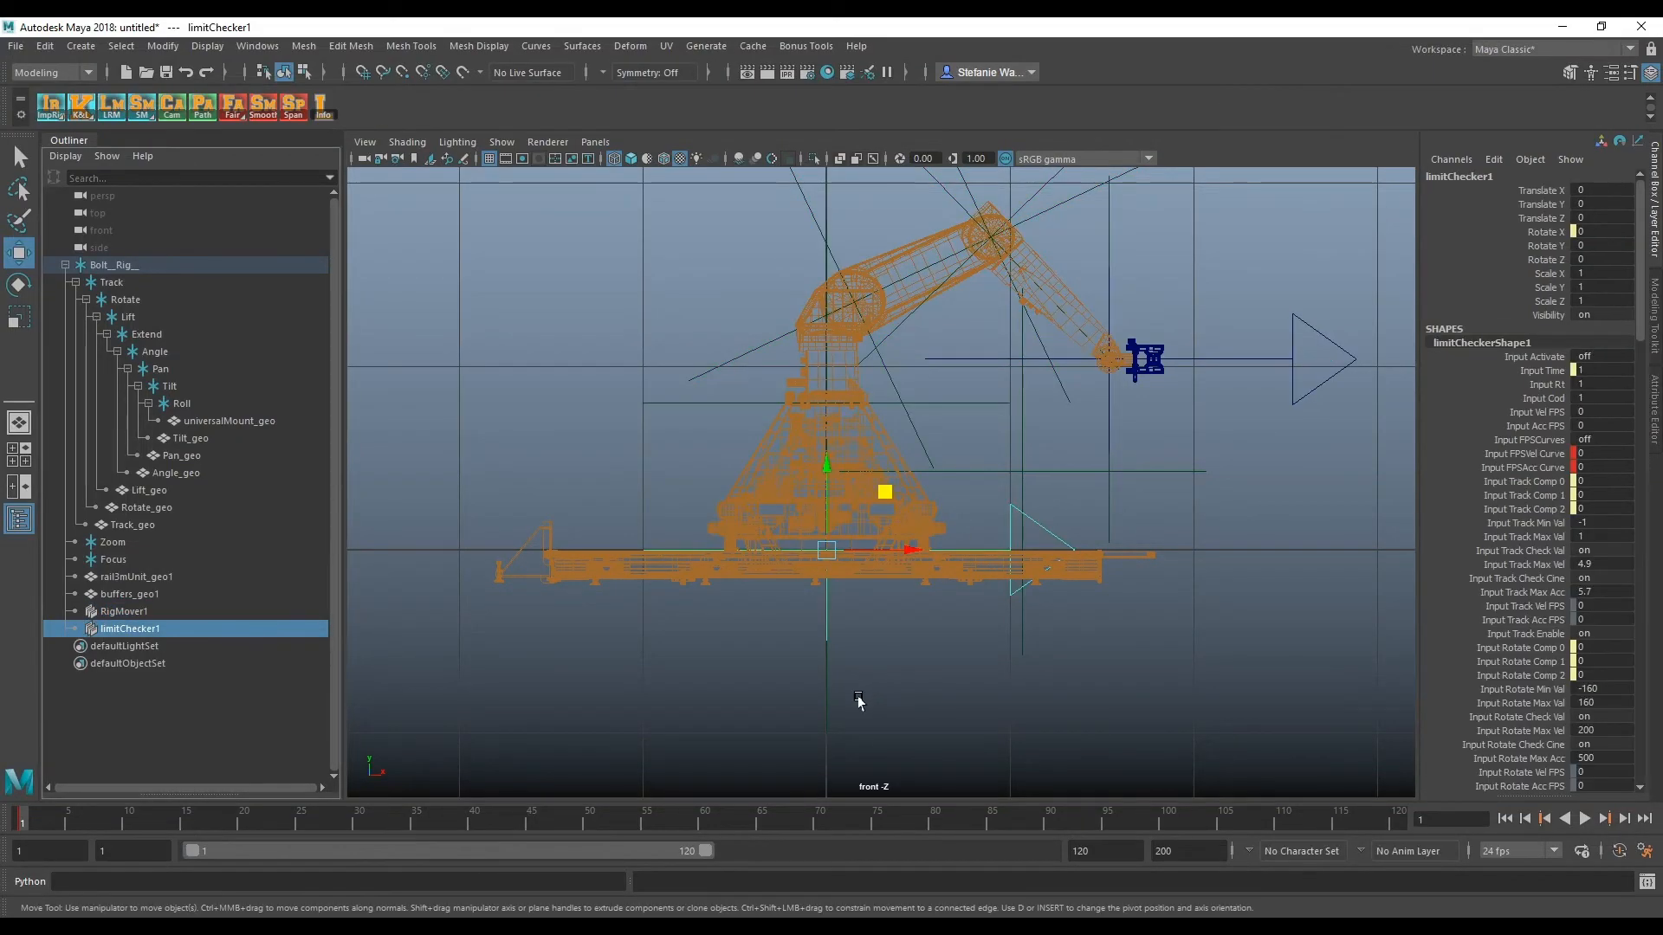
pyautogui.moveTo(1423, 492); pyautogui.dragTo(1401, 492)
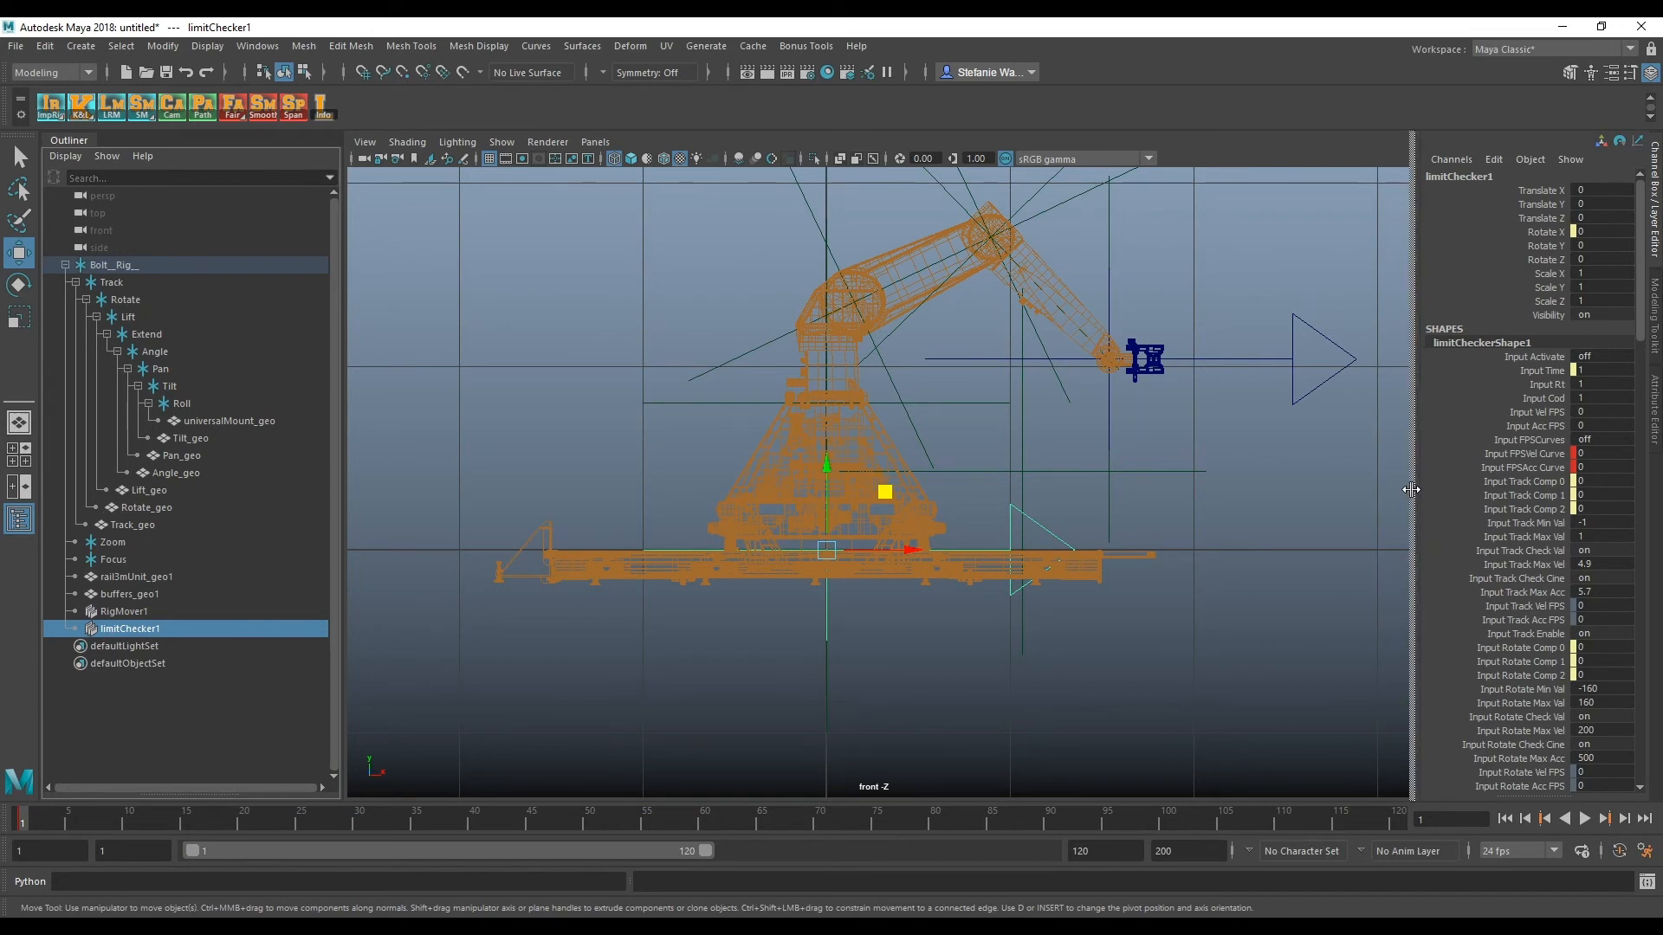
pyautogui.moveTo(1640, 310); pyautogui.dragTo(1640, 370)
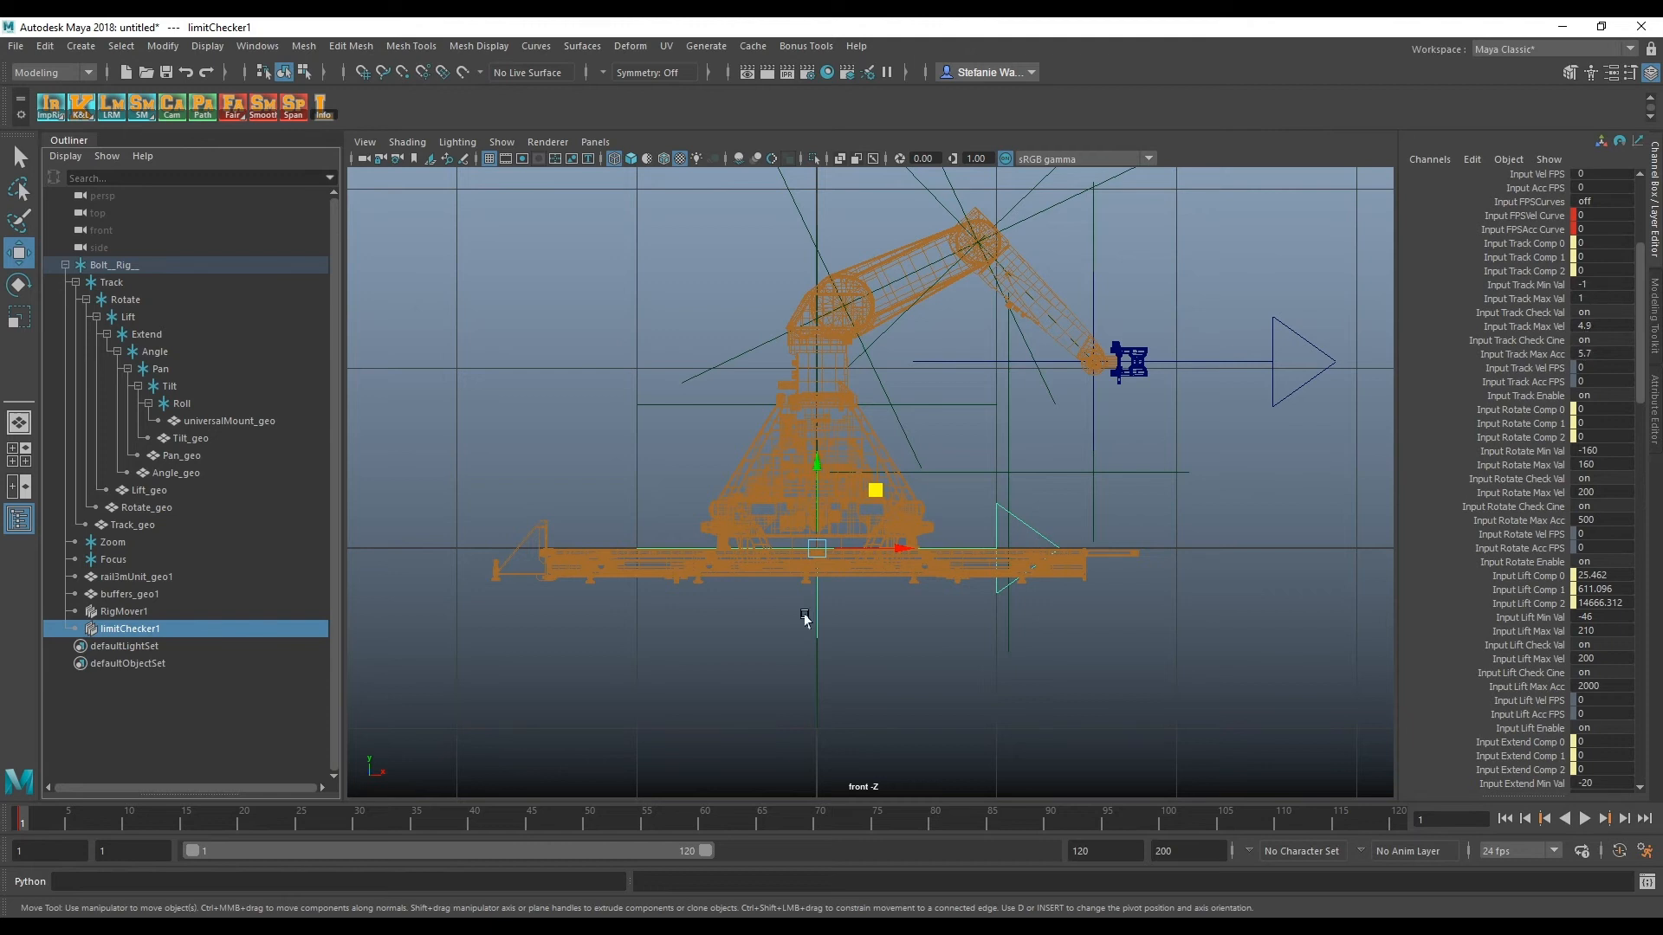
# Import the Flair axis limits from axisLimits.txt onto Bolt__Rig__.
pyautogui.click(184, 266)
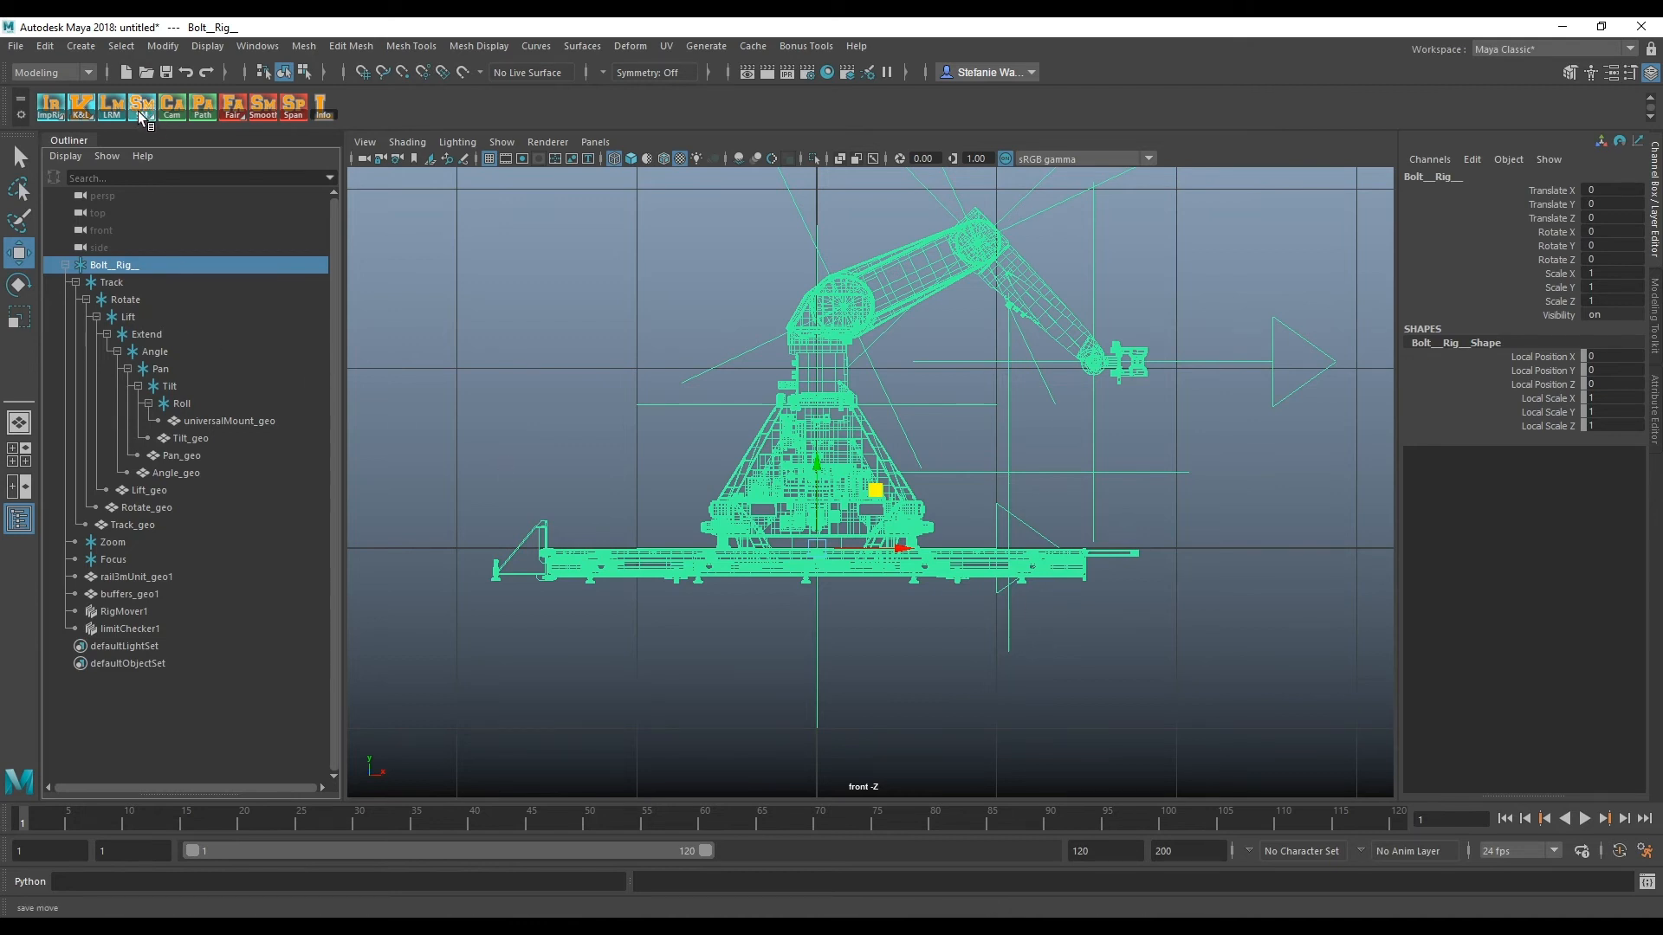
pyautogui.rightClick(86, 104)
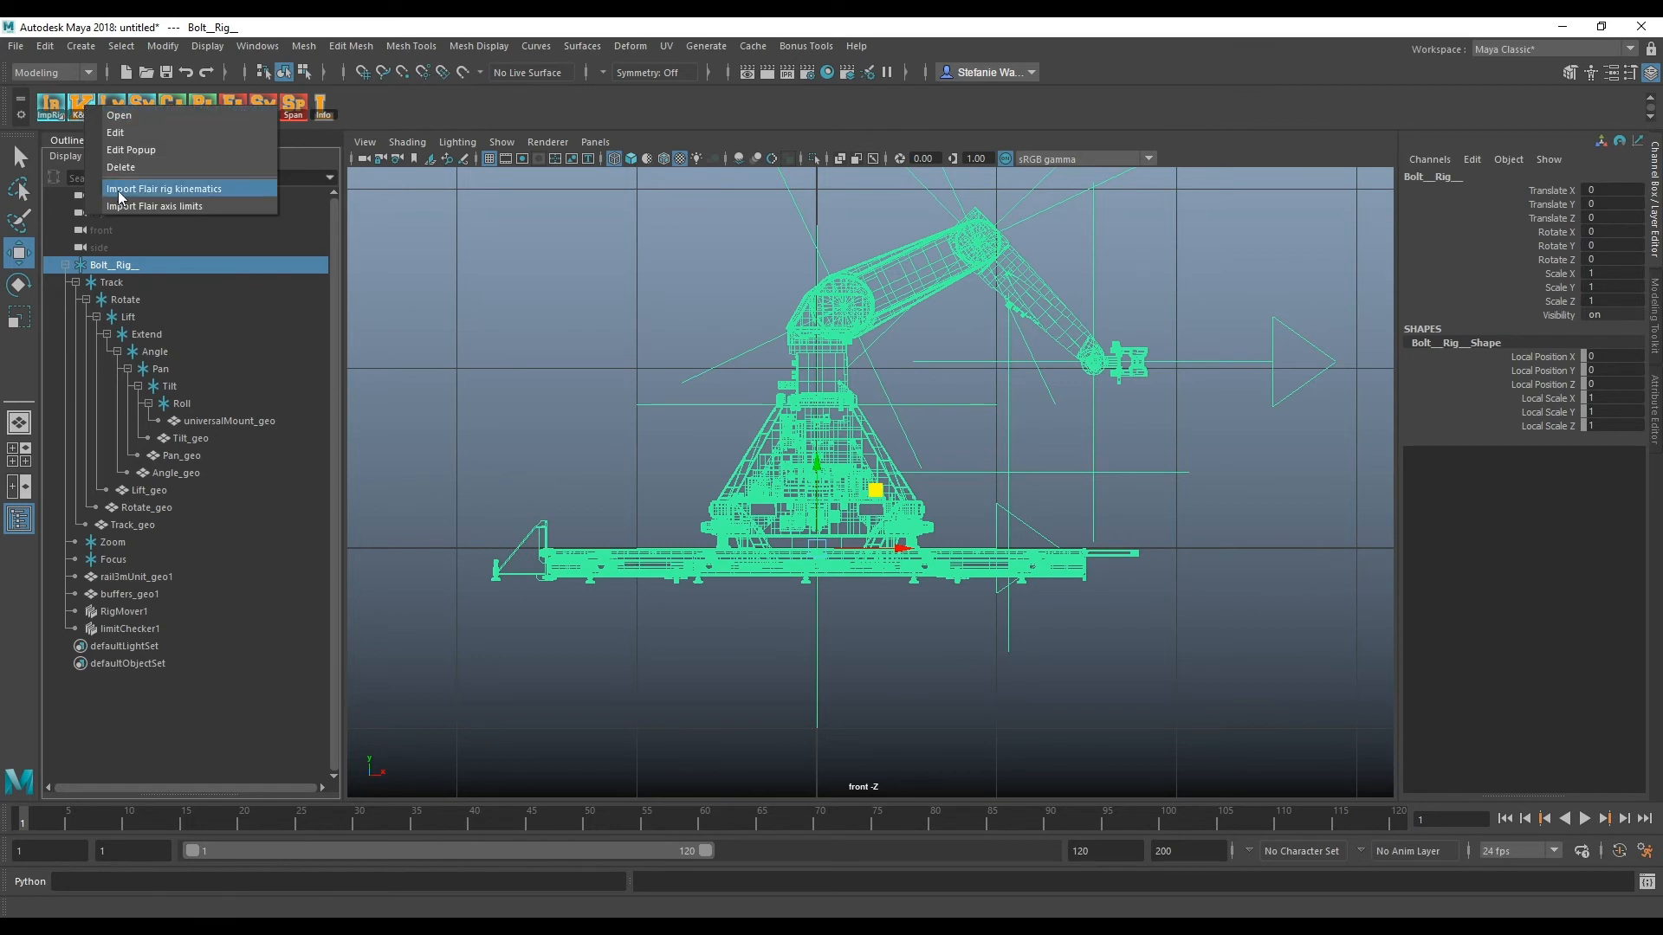
pyautogui.click(196, 206)
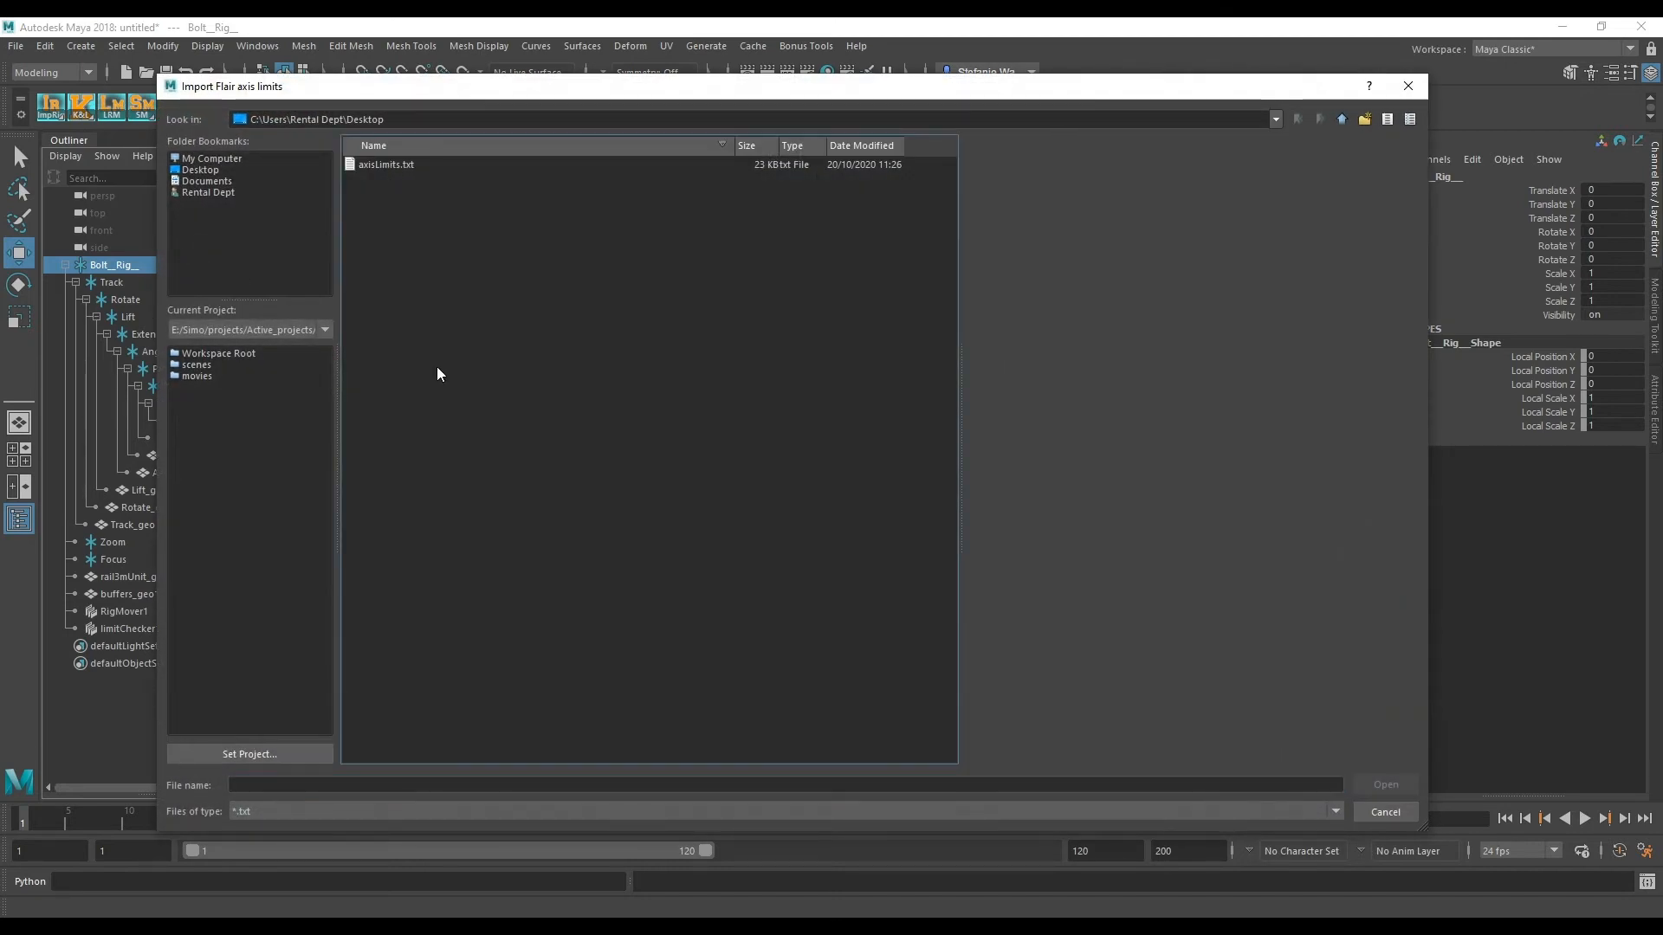
pyautogui.click(394, 166)
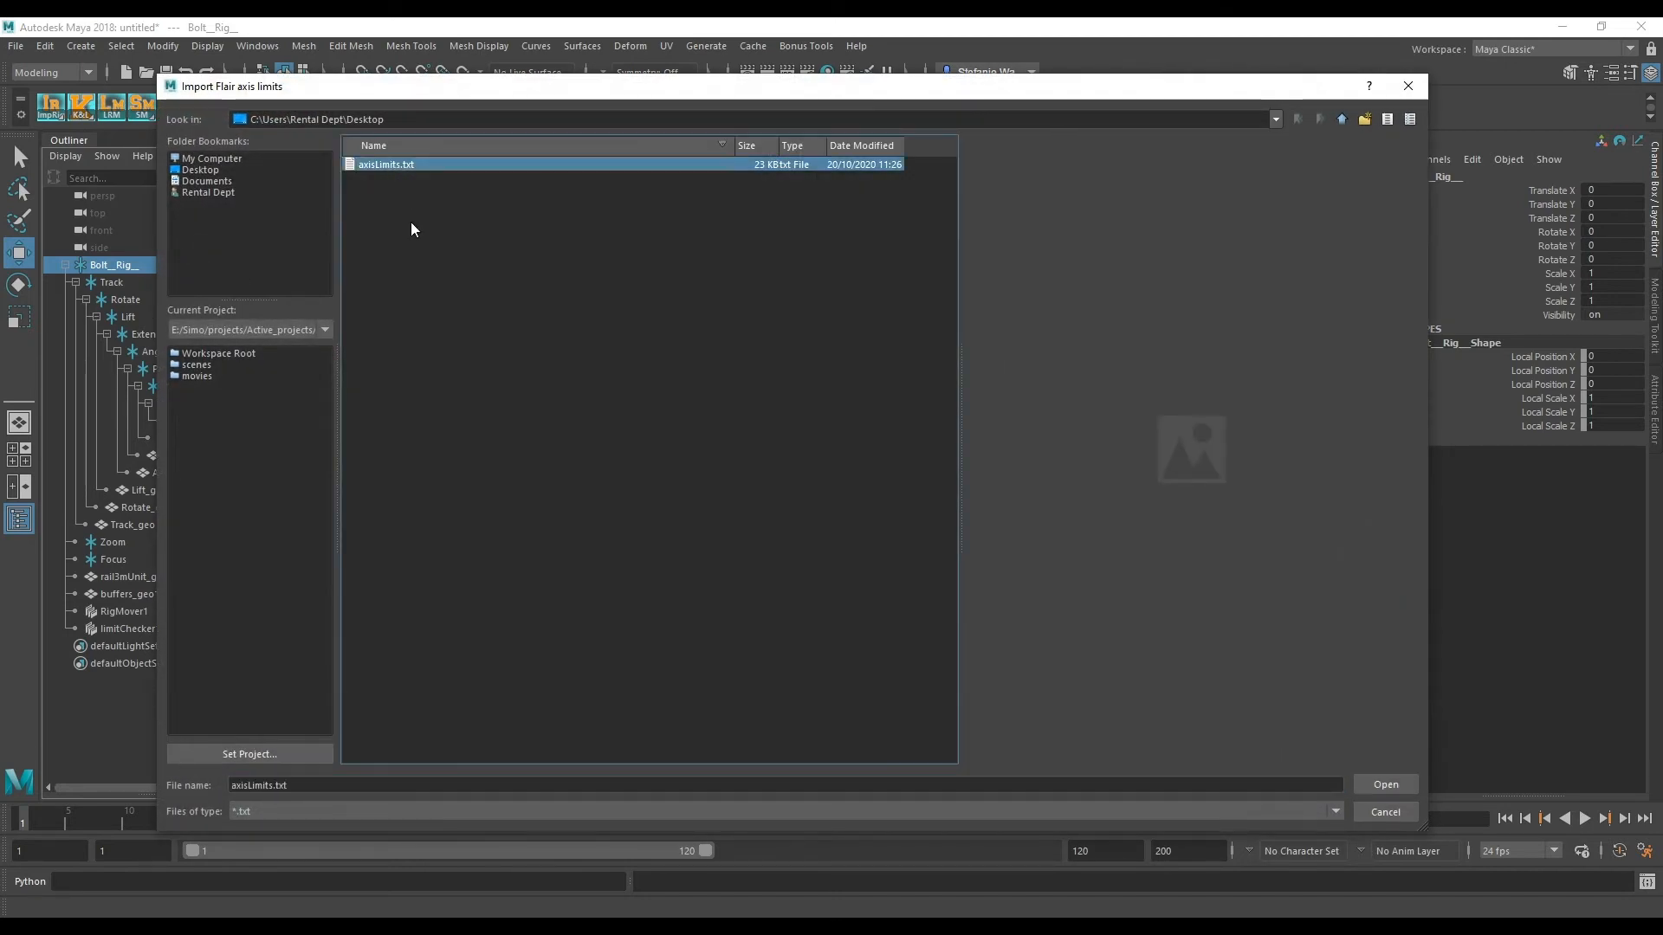
pyautogui.click(1385, 814)
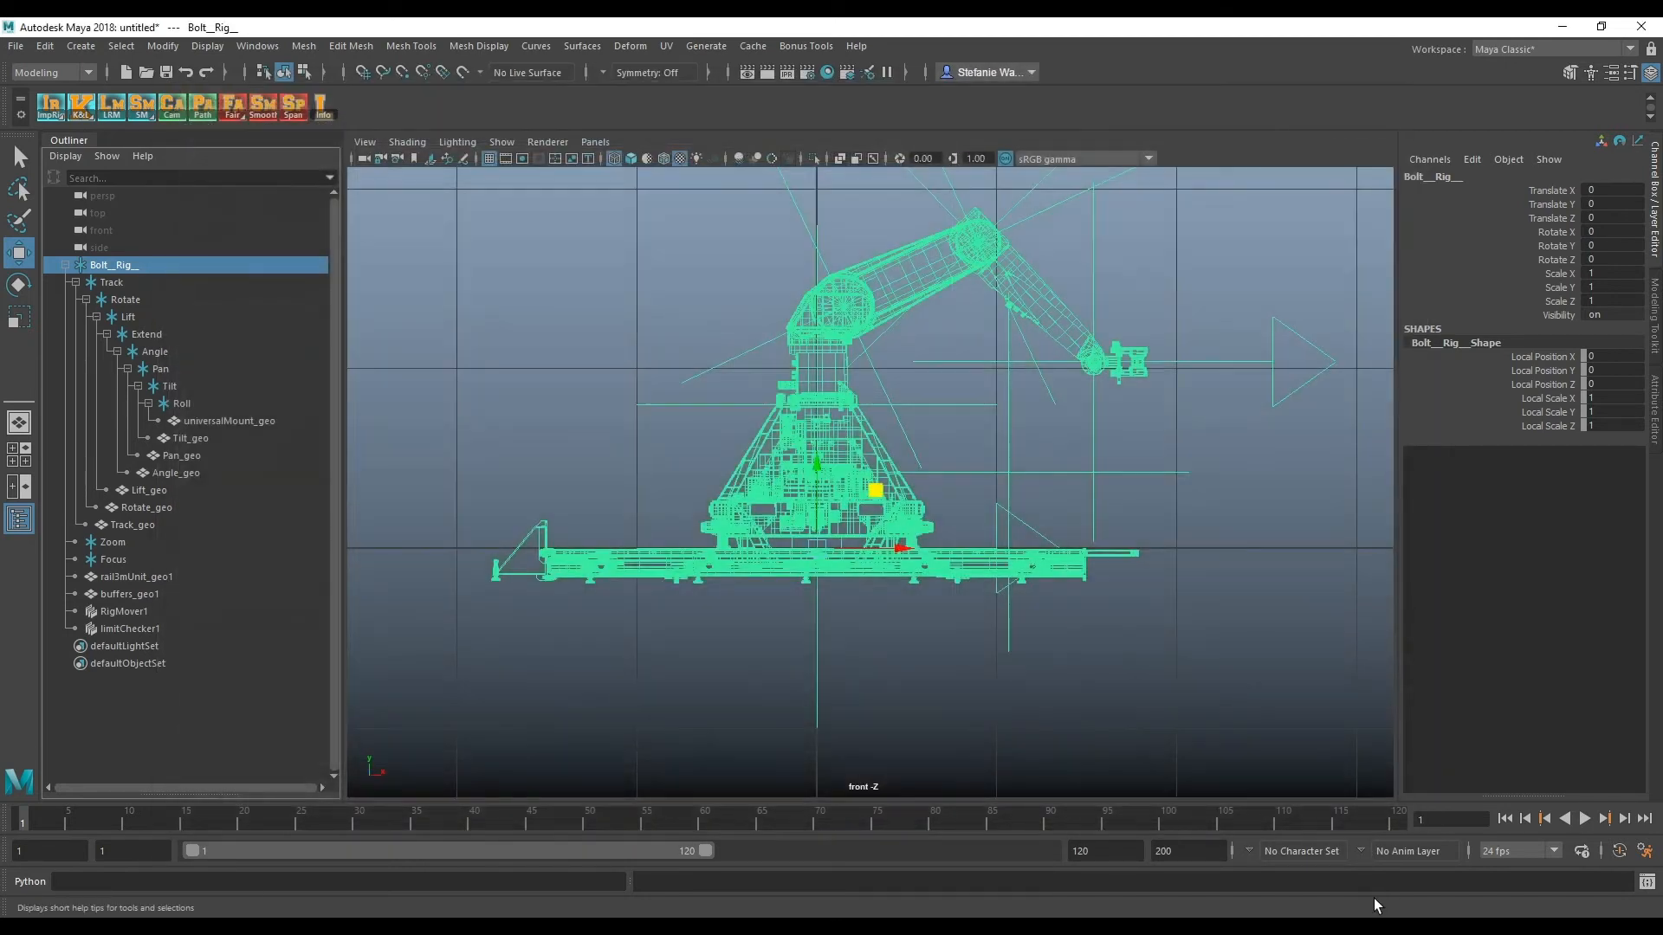
# Select limitChecker1 to show its channels, and open axisLimits.txt from the Desktop folder for comparison.
pyautogui.click(187, 630)
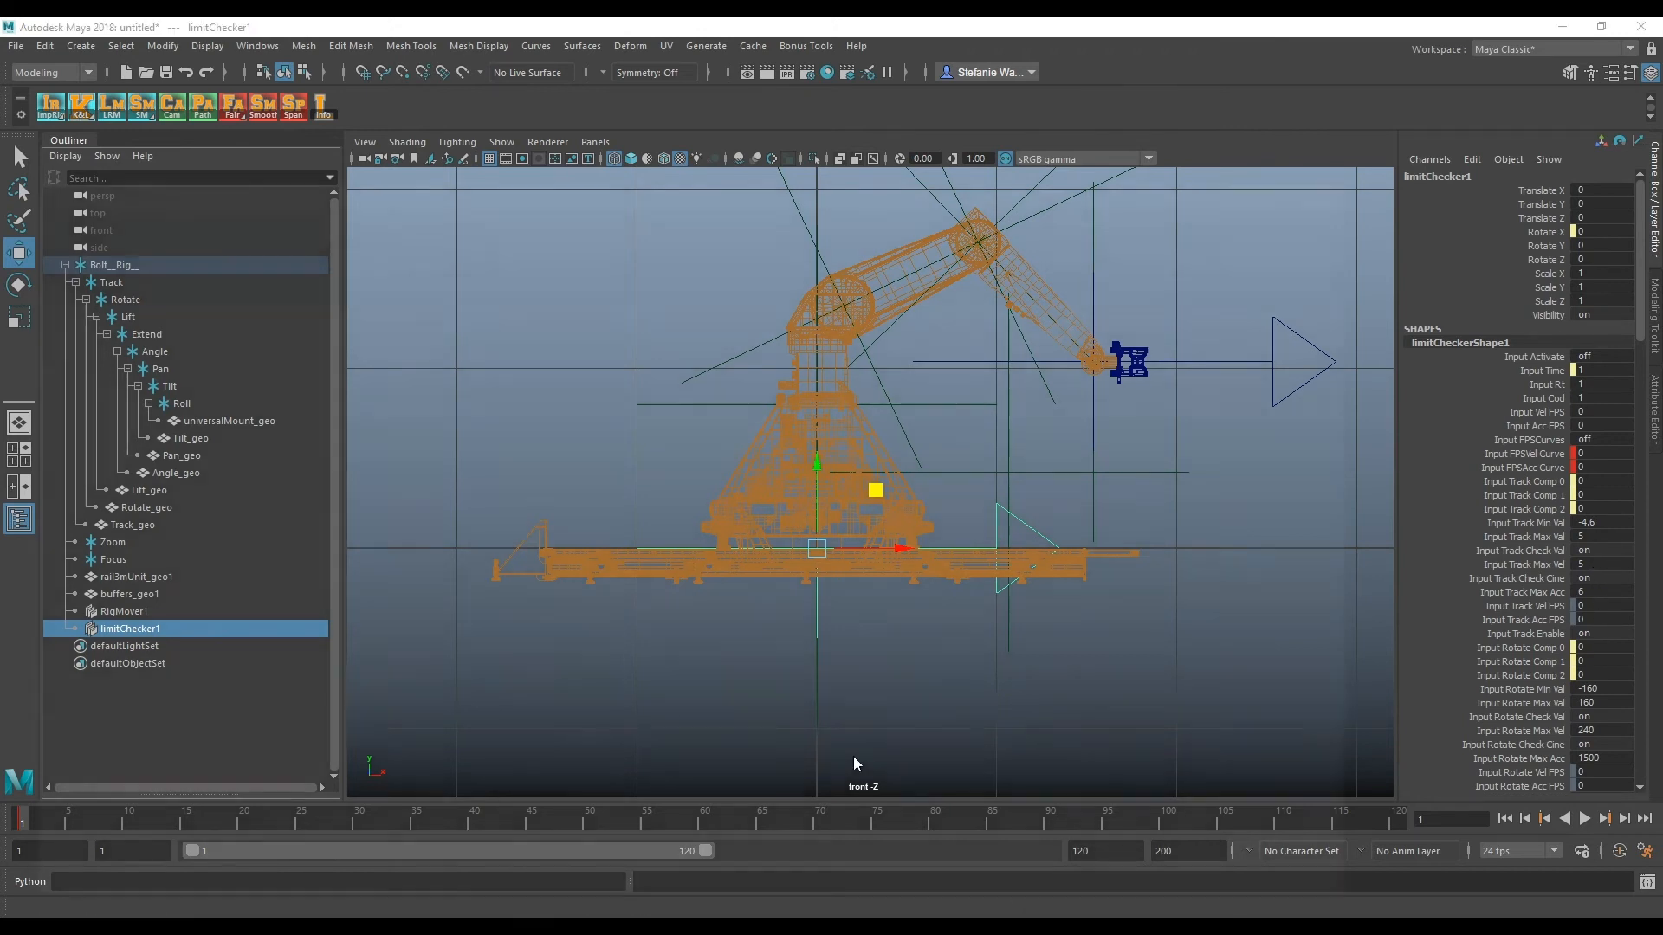
pyautogui.press('super+e')
pyautogui.click(303, 364)
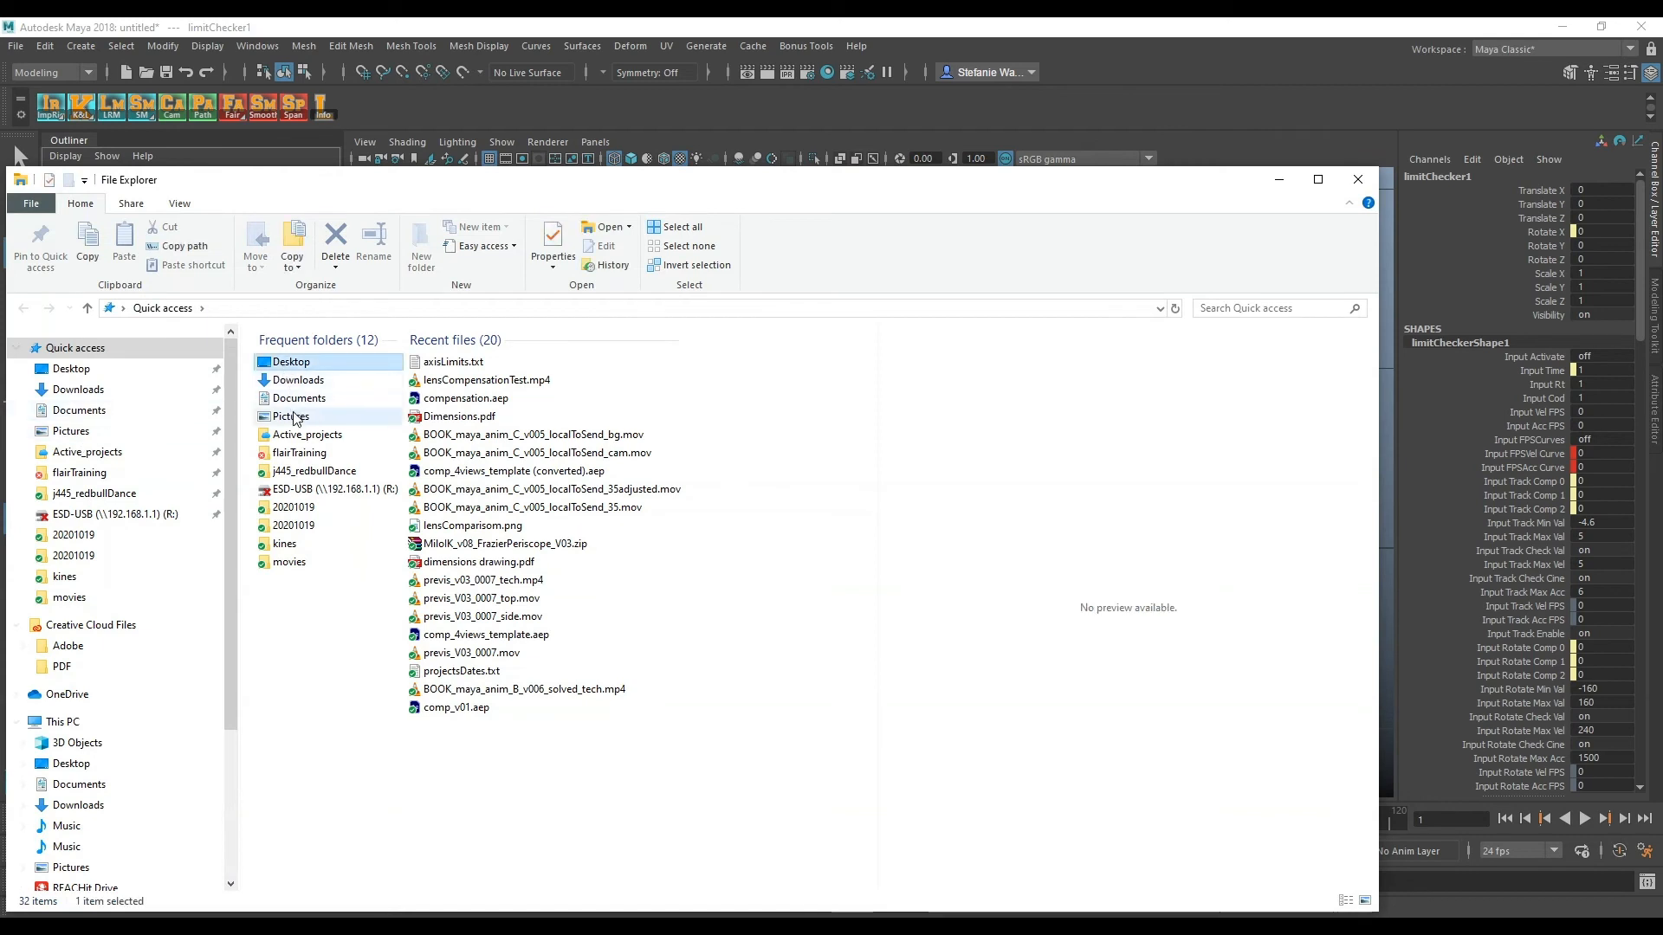
pyautogui.click(130, 369)
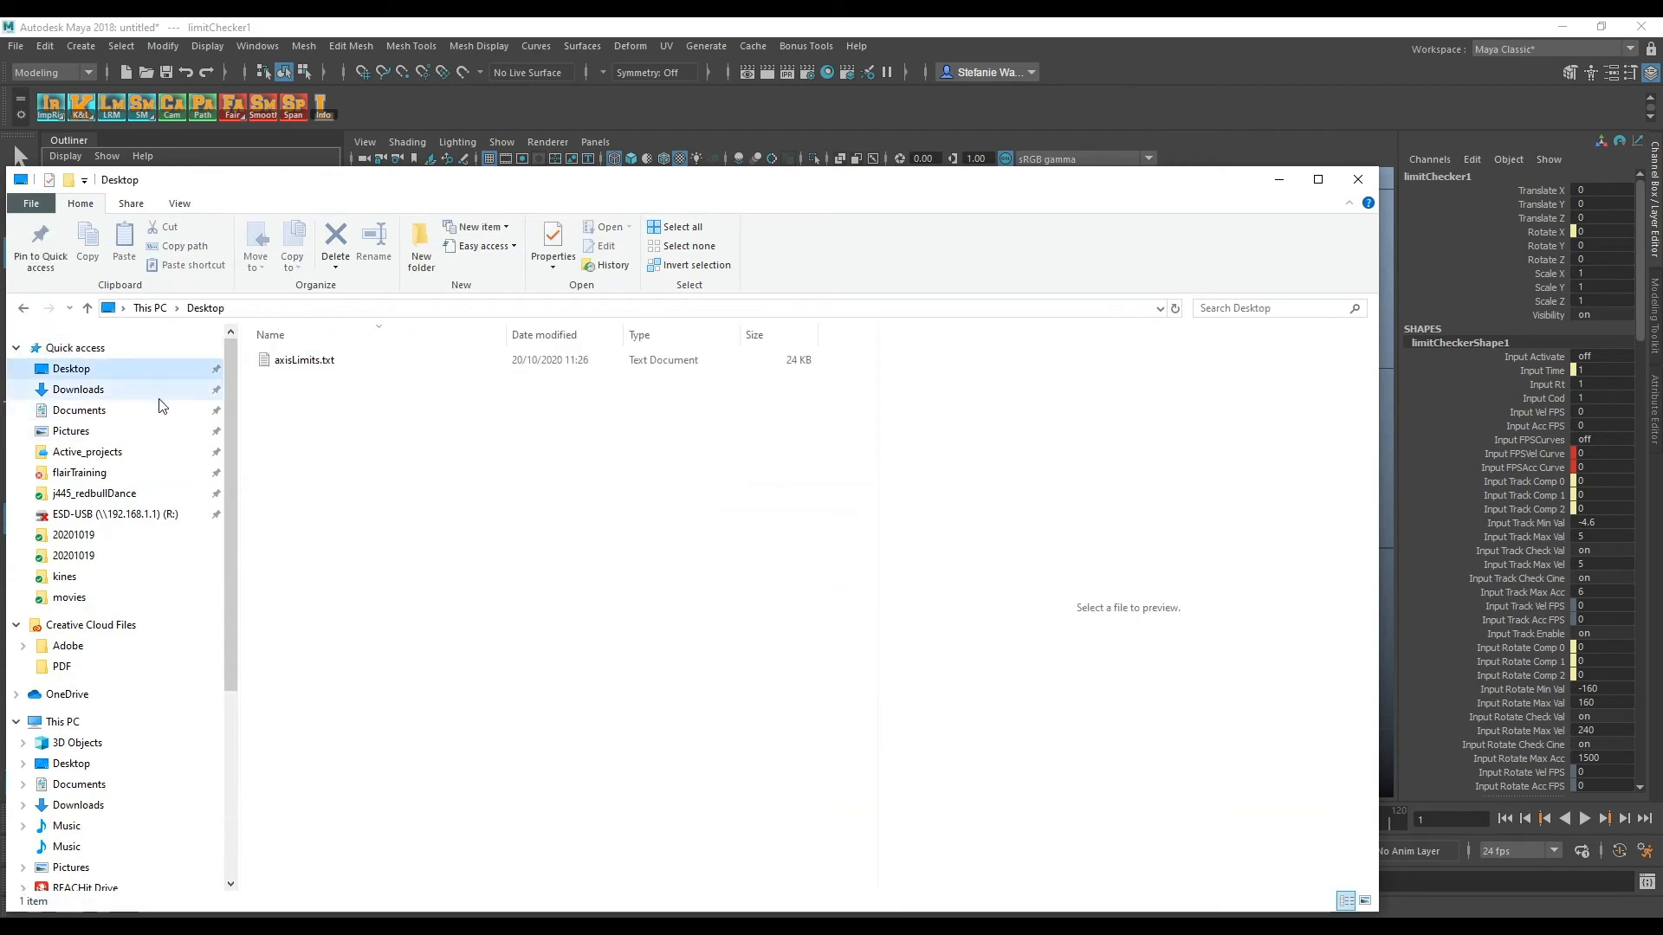
pyautogui.doubleClick(305, 360)
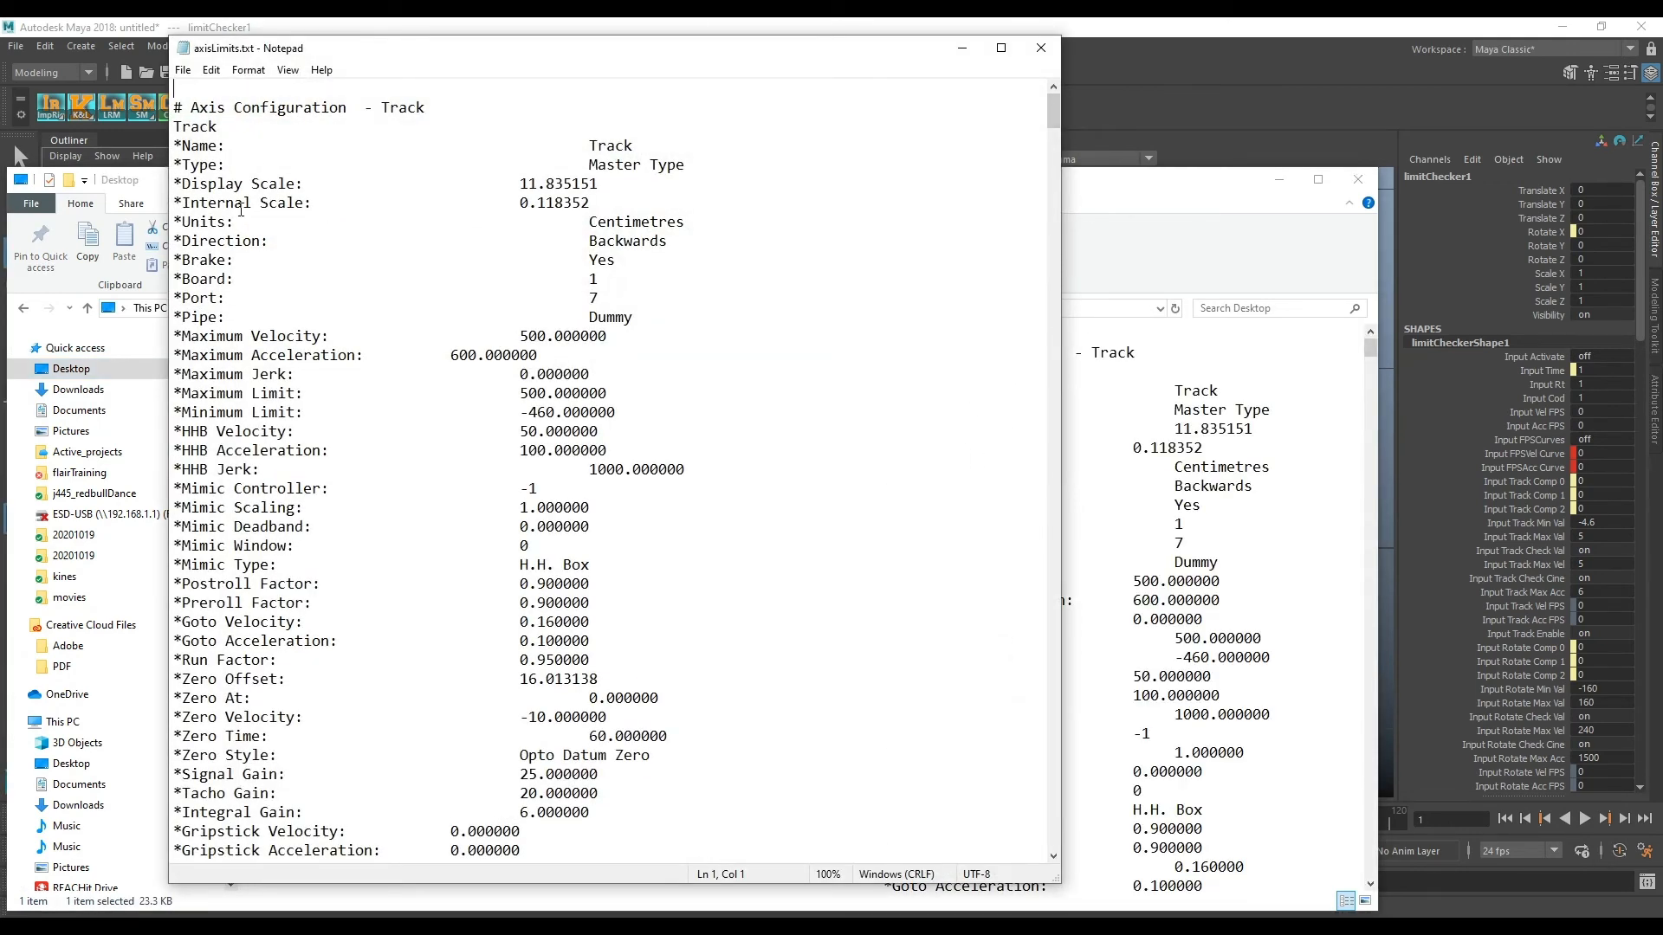
# Compare the Track axis's maximum velocity and acceleration in axisLimits.txt with the limitChecker1 channels, then return to the text file.
pyautogui.moveTo(520, 336); pyautogui.dragTo(549, 336)
pyautogui.moveTo(451, 355); pyautogui.dragTo(479, 355)
pyautogui.click(1641, 288)
pyautogui.scroll(-1, 1602, 389)
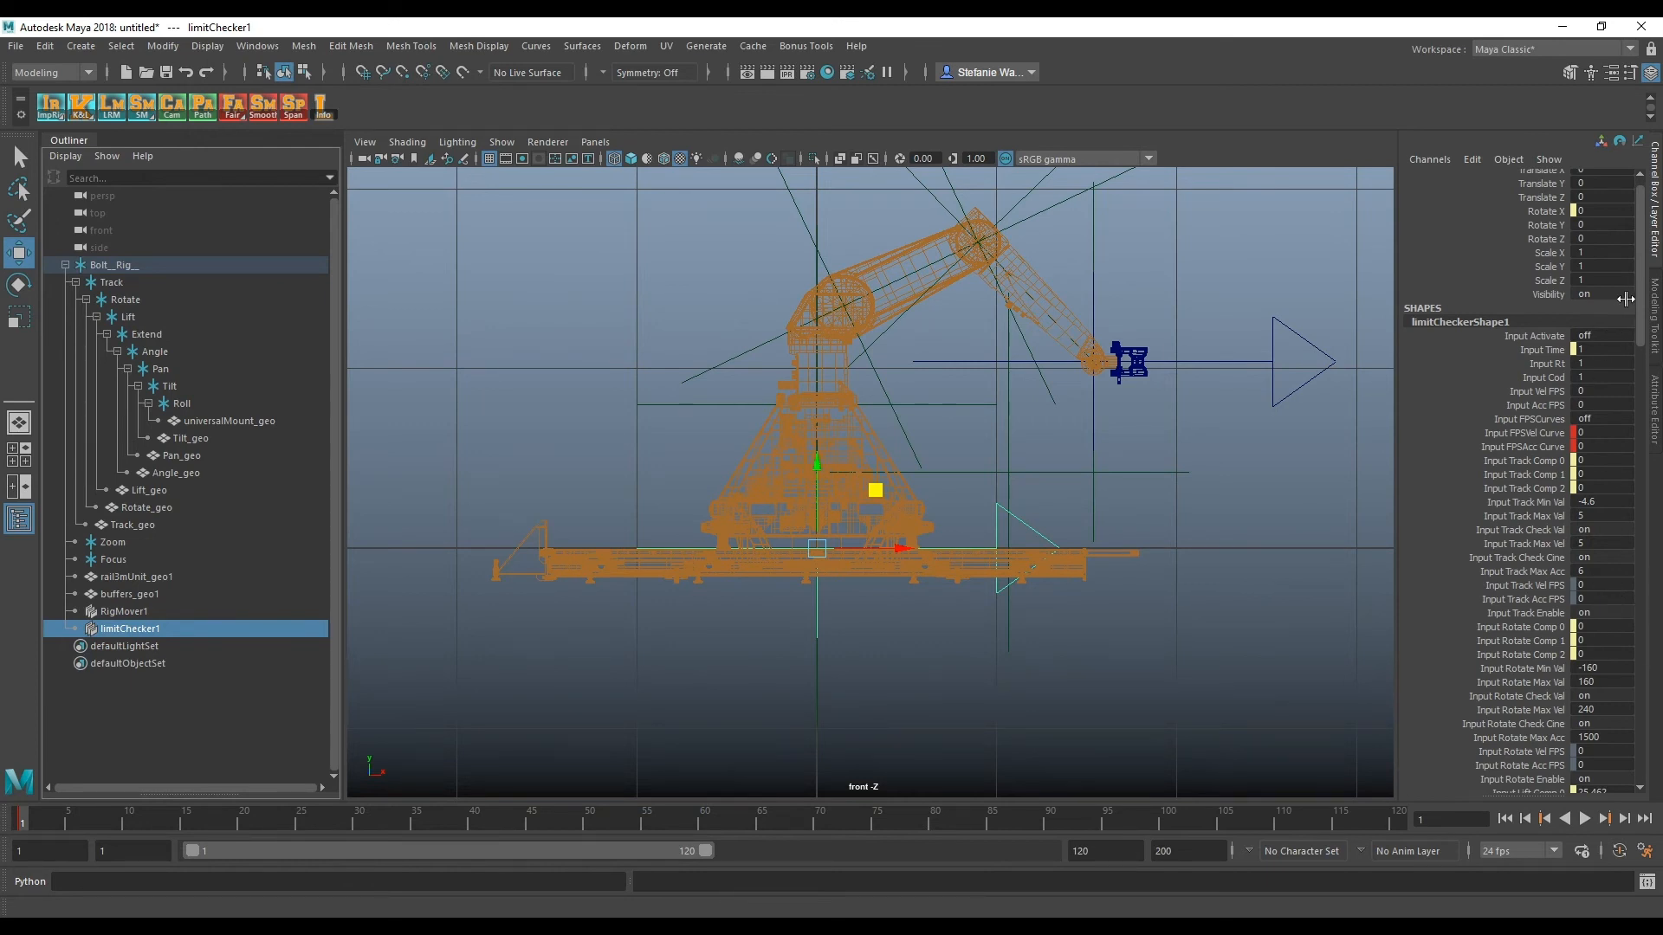
pyautogui.scroll(-2, 1645, 308)
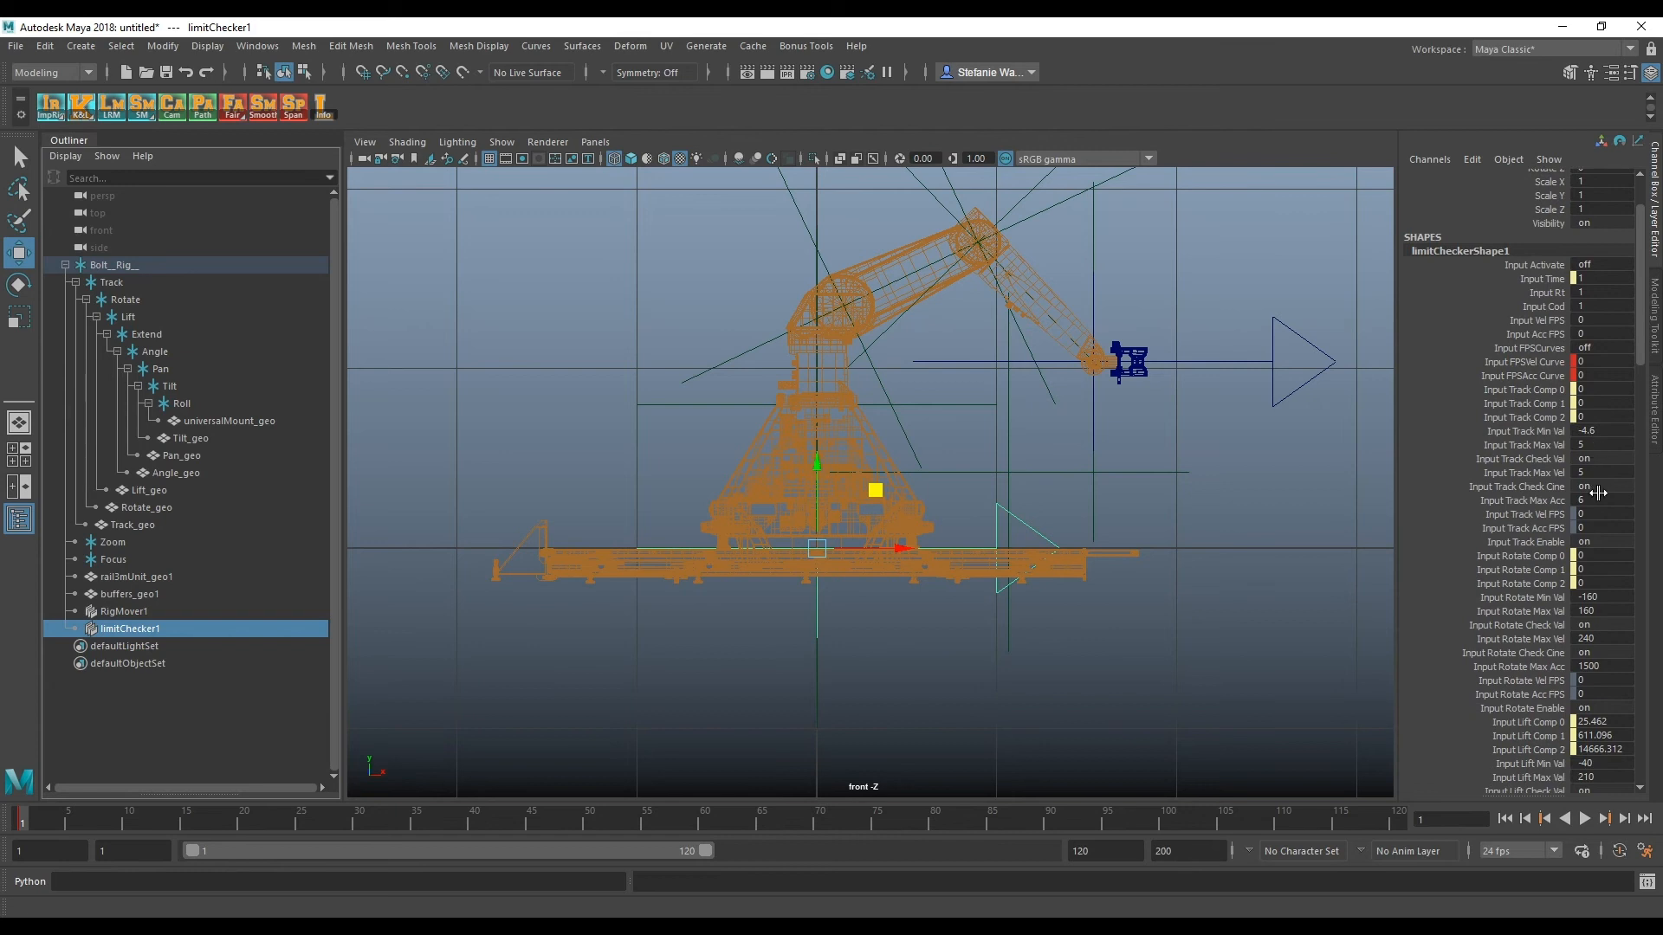
pyautogui.hotkey('alt', 'Tab')
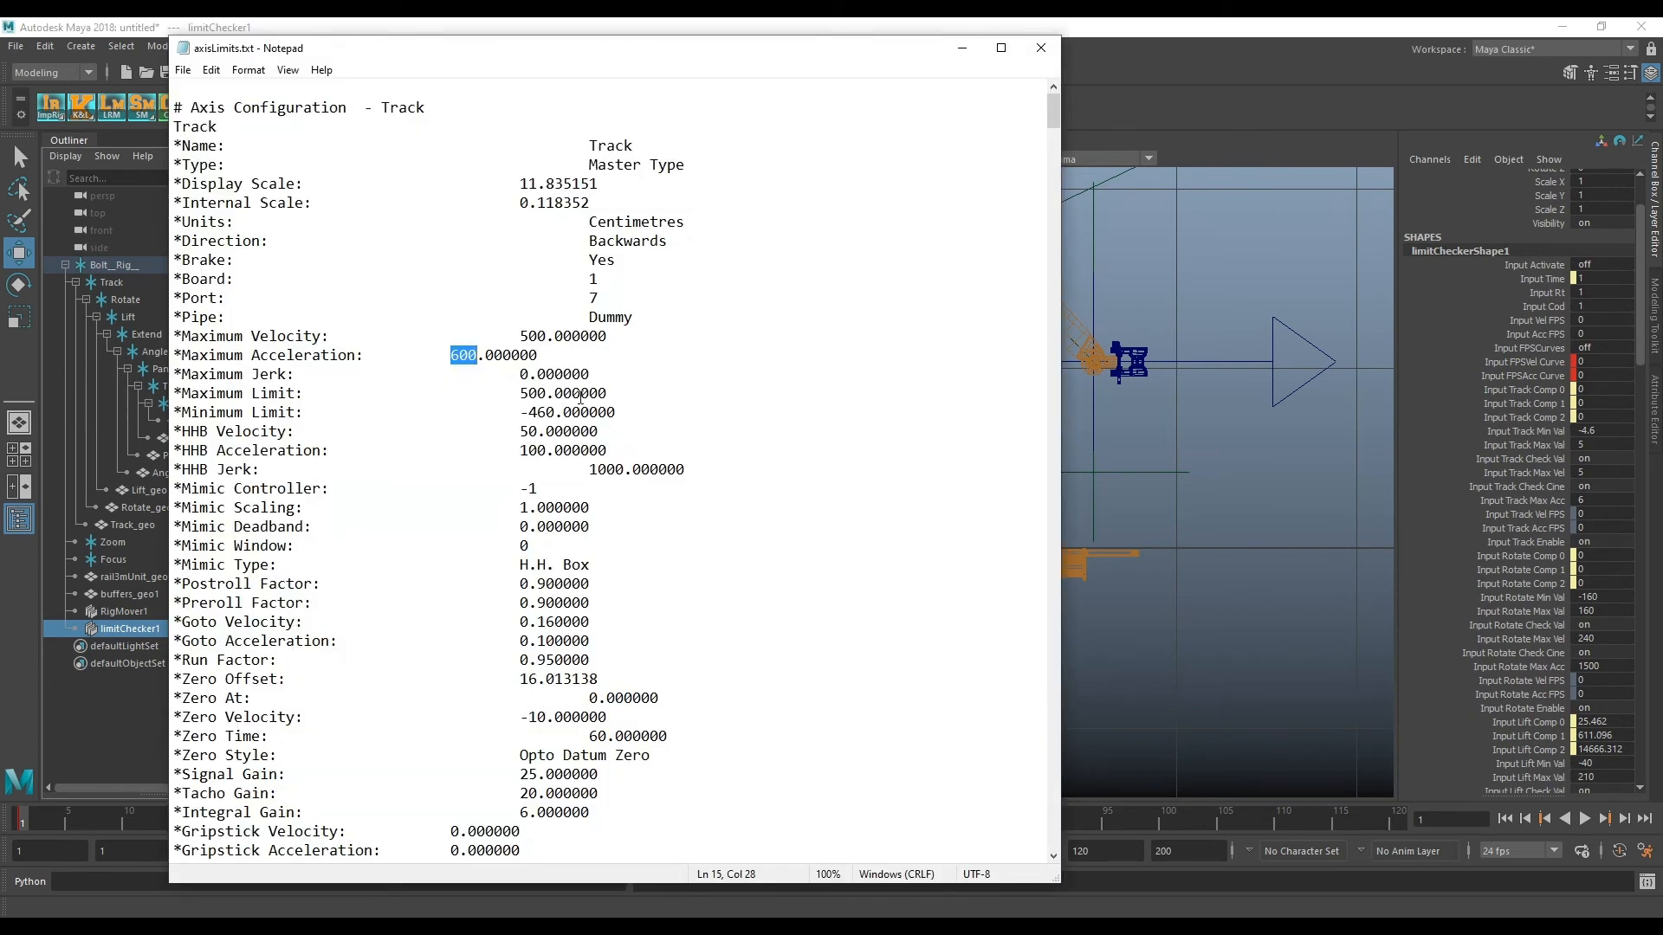
# Compare the Track axis's maximum and minimum limits in the text file with limitChecker1's Input Track Max Val and Min Val.
pyautogui.moveTo(1054, 112); pyautogui.dragTo(1049, 121)
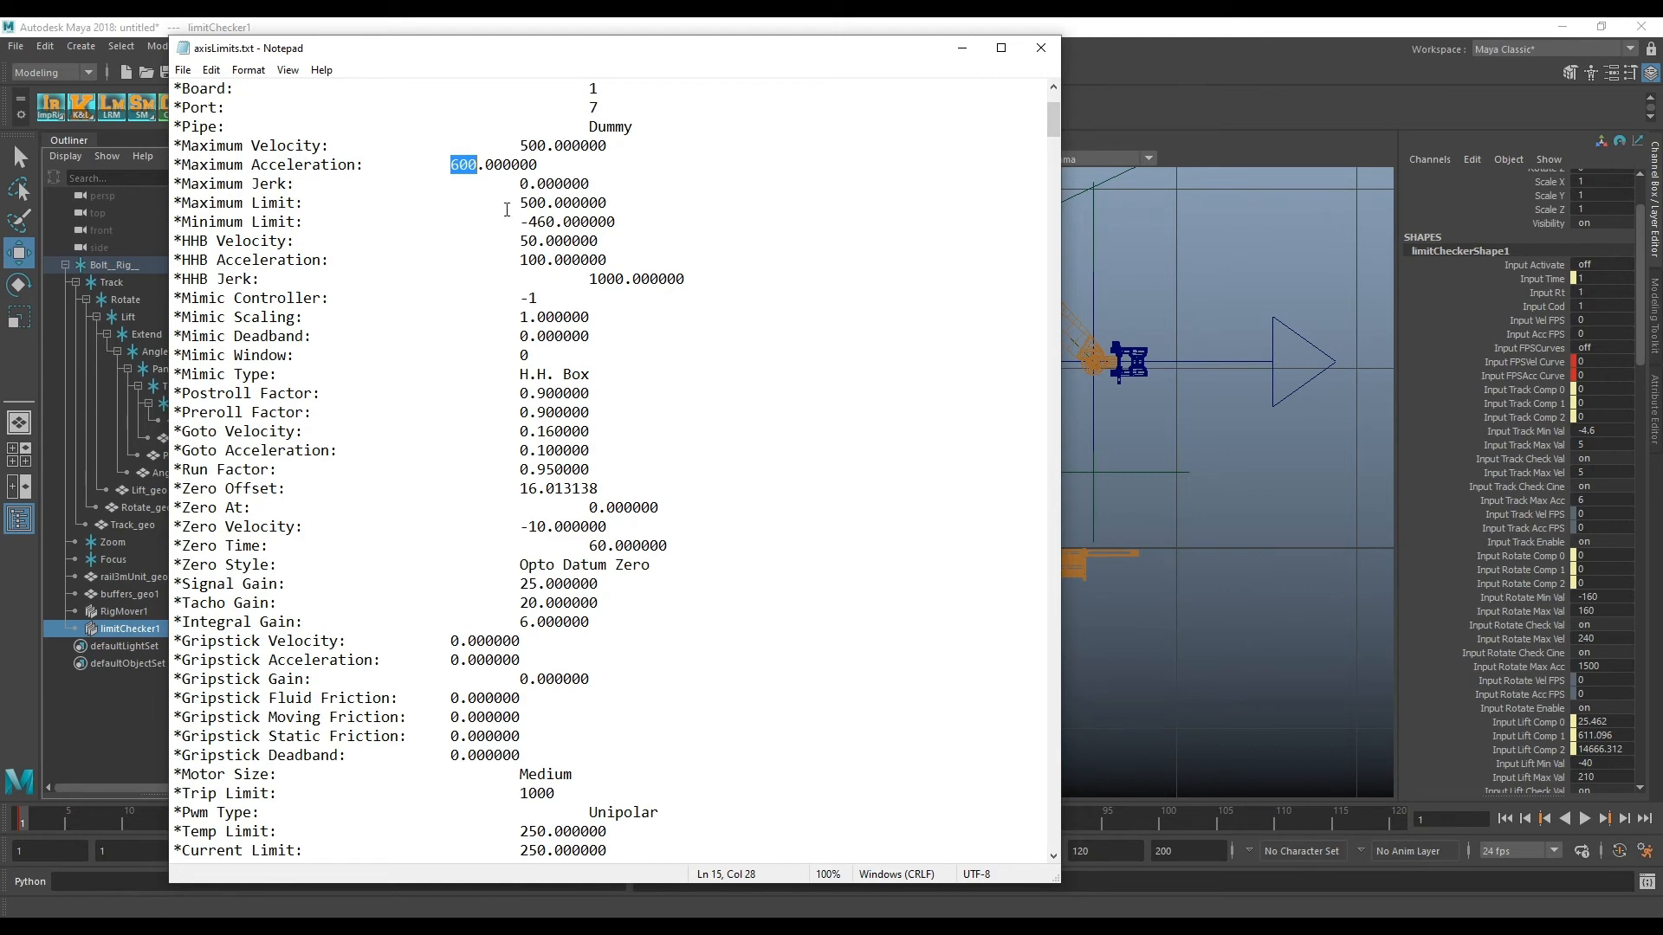
pyautogui.moveTo(521, 201); pyautogui.dragTo(556, 227)
pyautogui.click(1599, 445)
pyautogui.doubleClick(1599, 430)
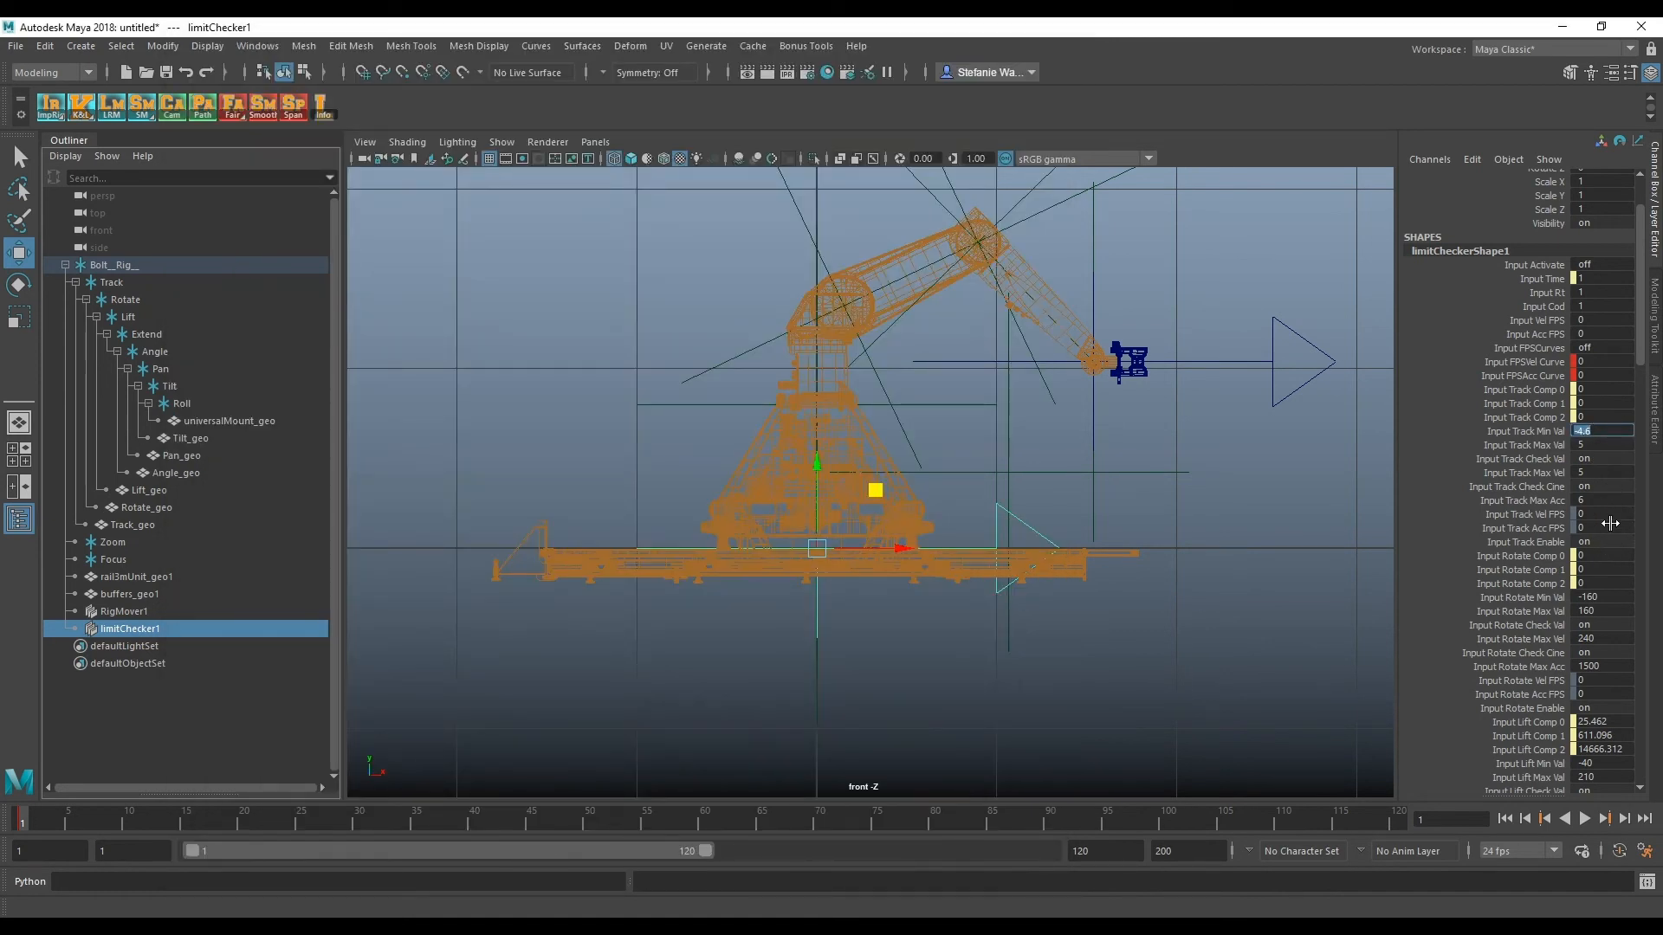
# Look through the remaining axis limits of limitChecker1, then close axisLimits.txt.
pyautogui.scroll(-1, 1643, 362)
pyautogui.scroll(-6, 1643, 362)
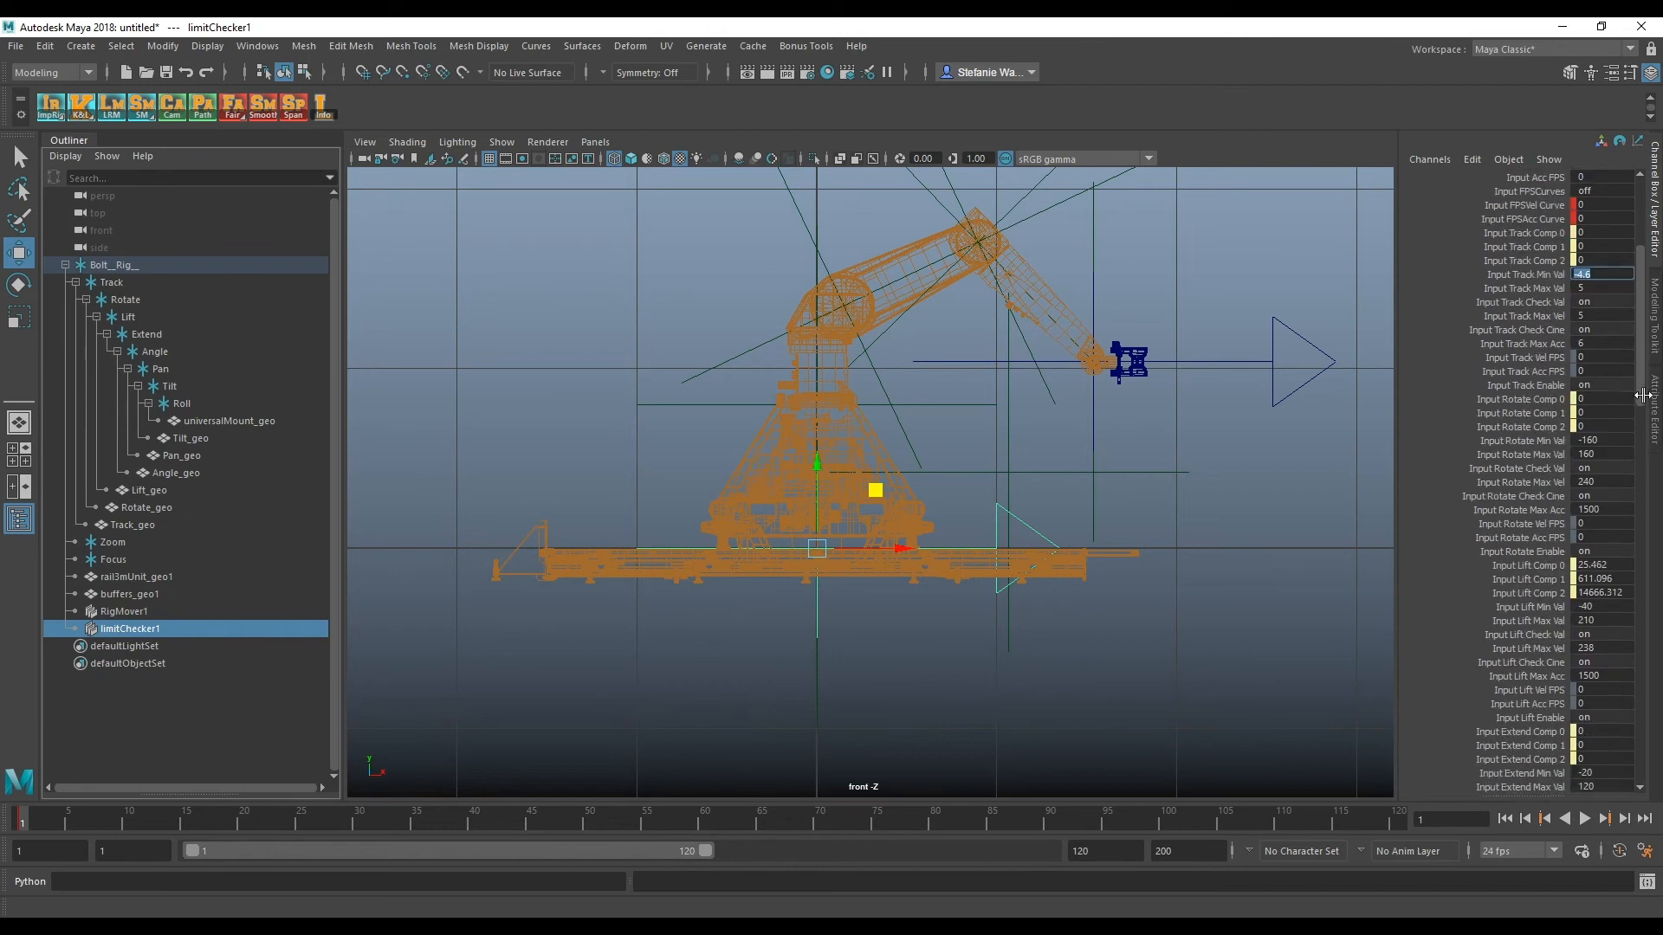
pyautogui.scroll(9, 1640, 381)
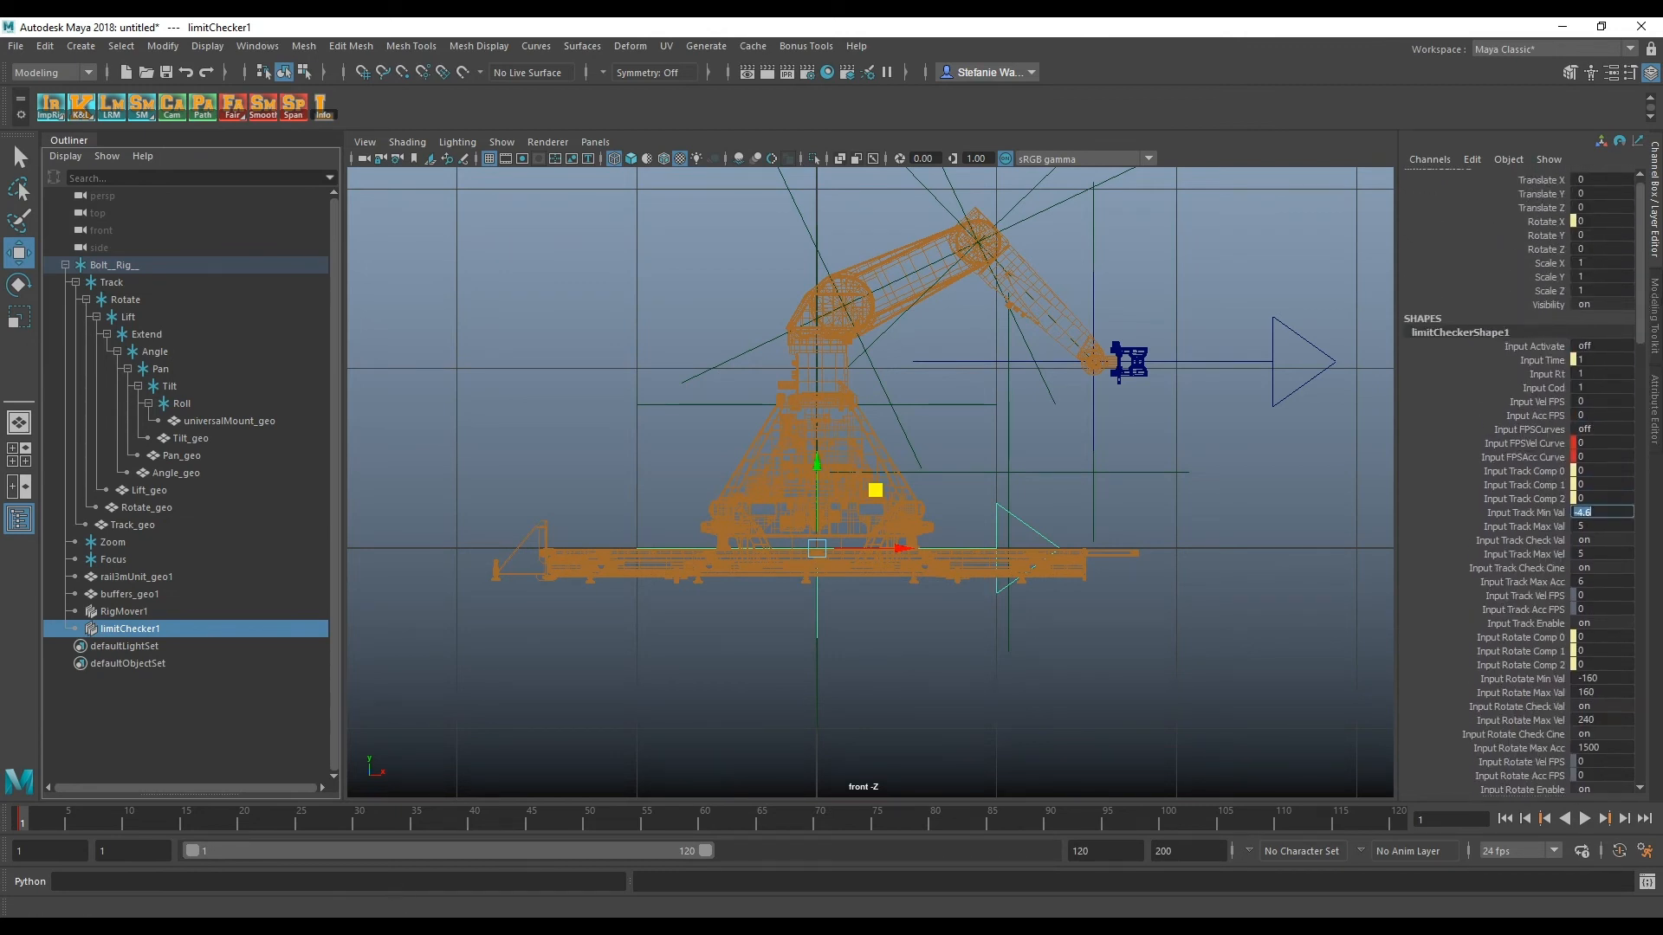
pyautogui.hotkey('alt', 'Tab')
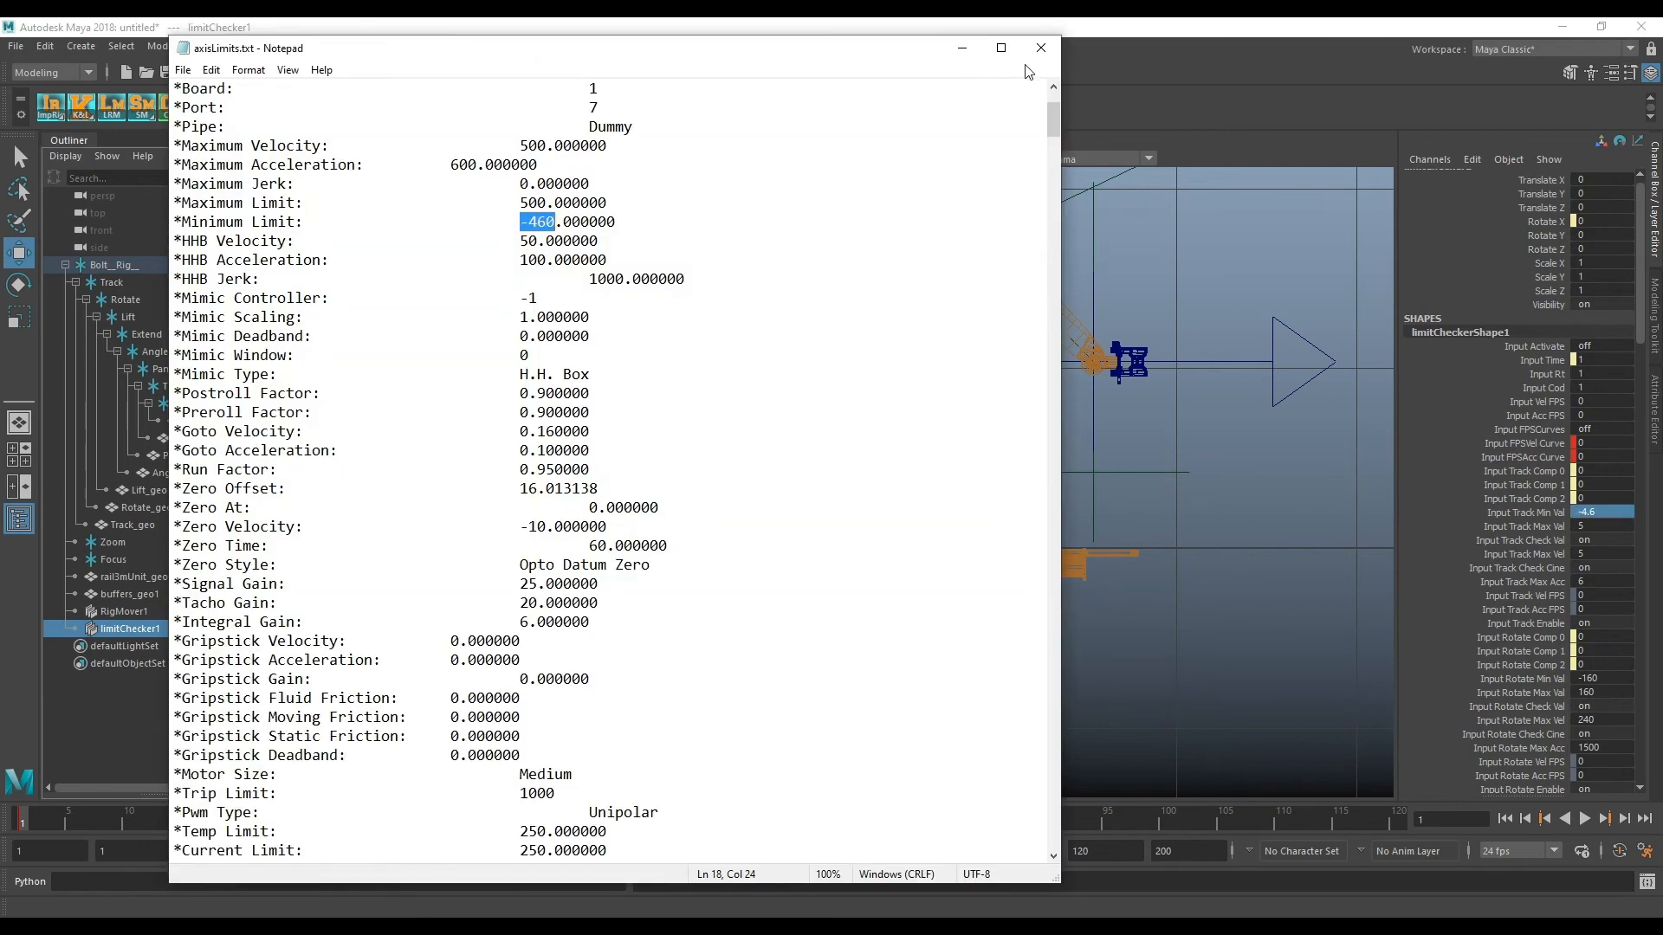
pyautogui.click(1041, 49)
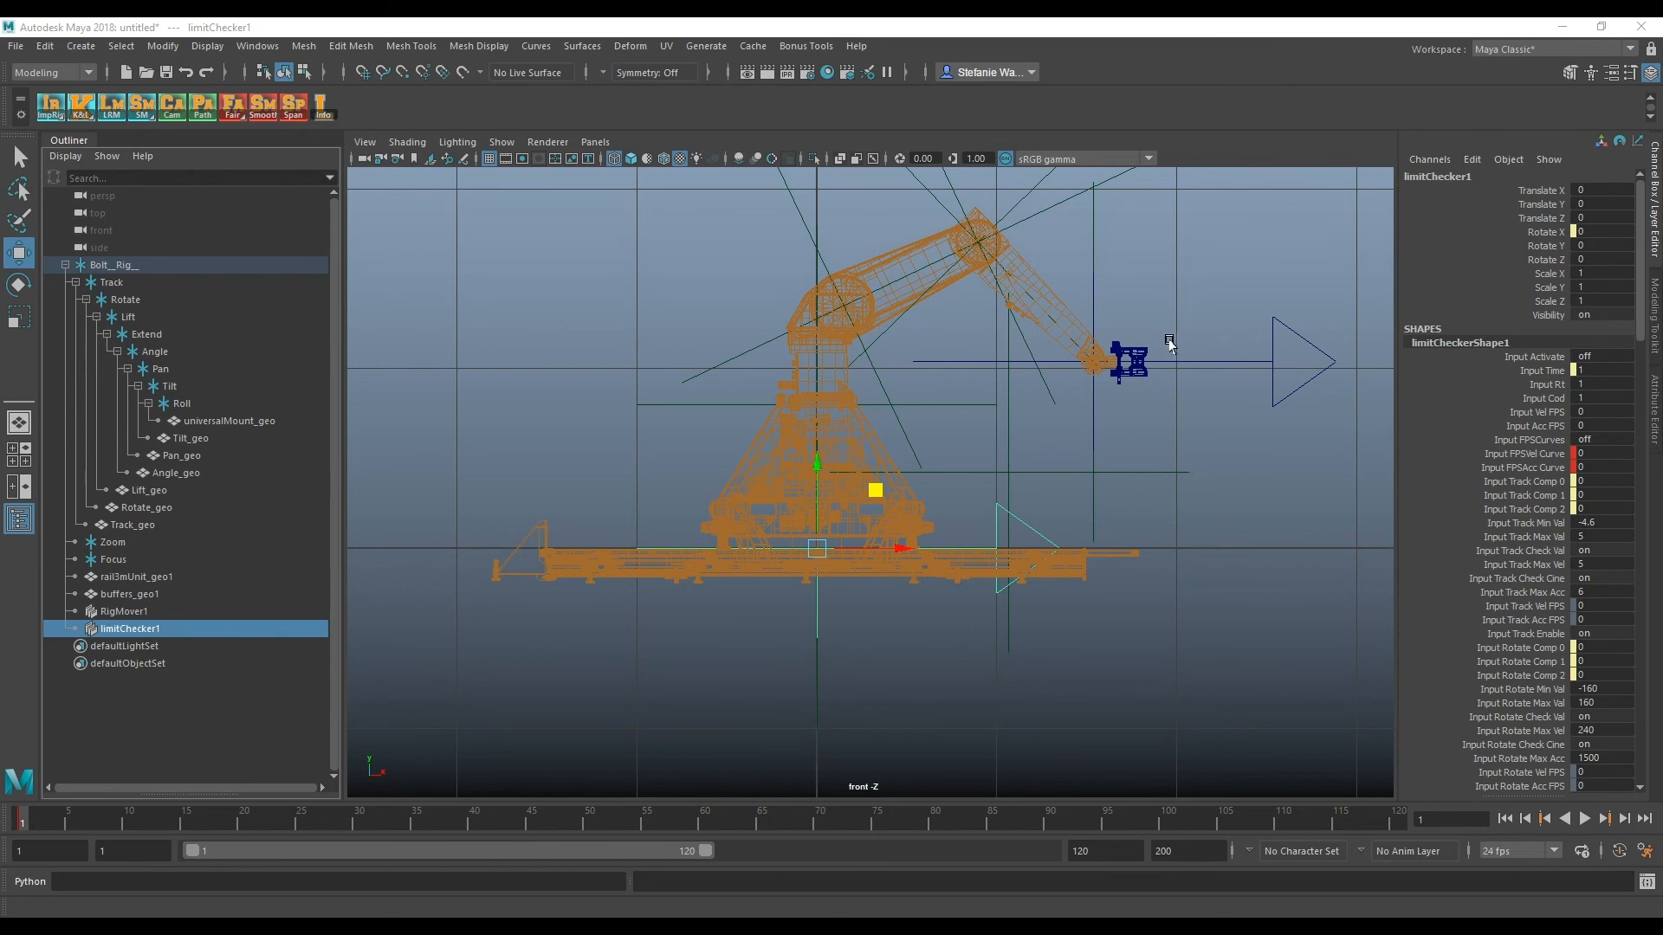
# Switch to Flair and review the Milo rig's values in the Kinematics Setup, moving the dialog clear of the 3D model.
pyautogui.hotkey('alt', 'Tab')
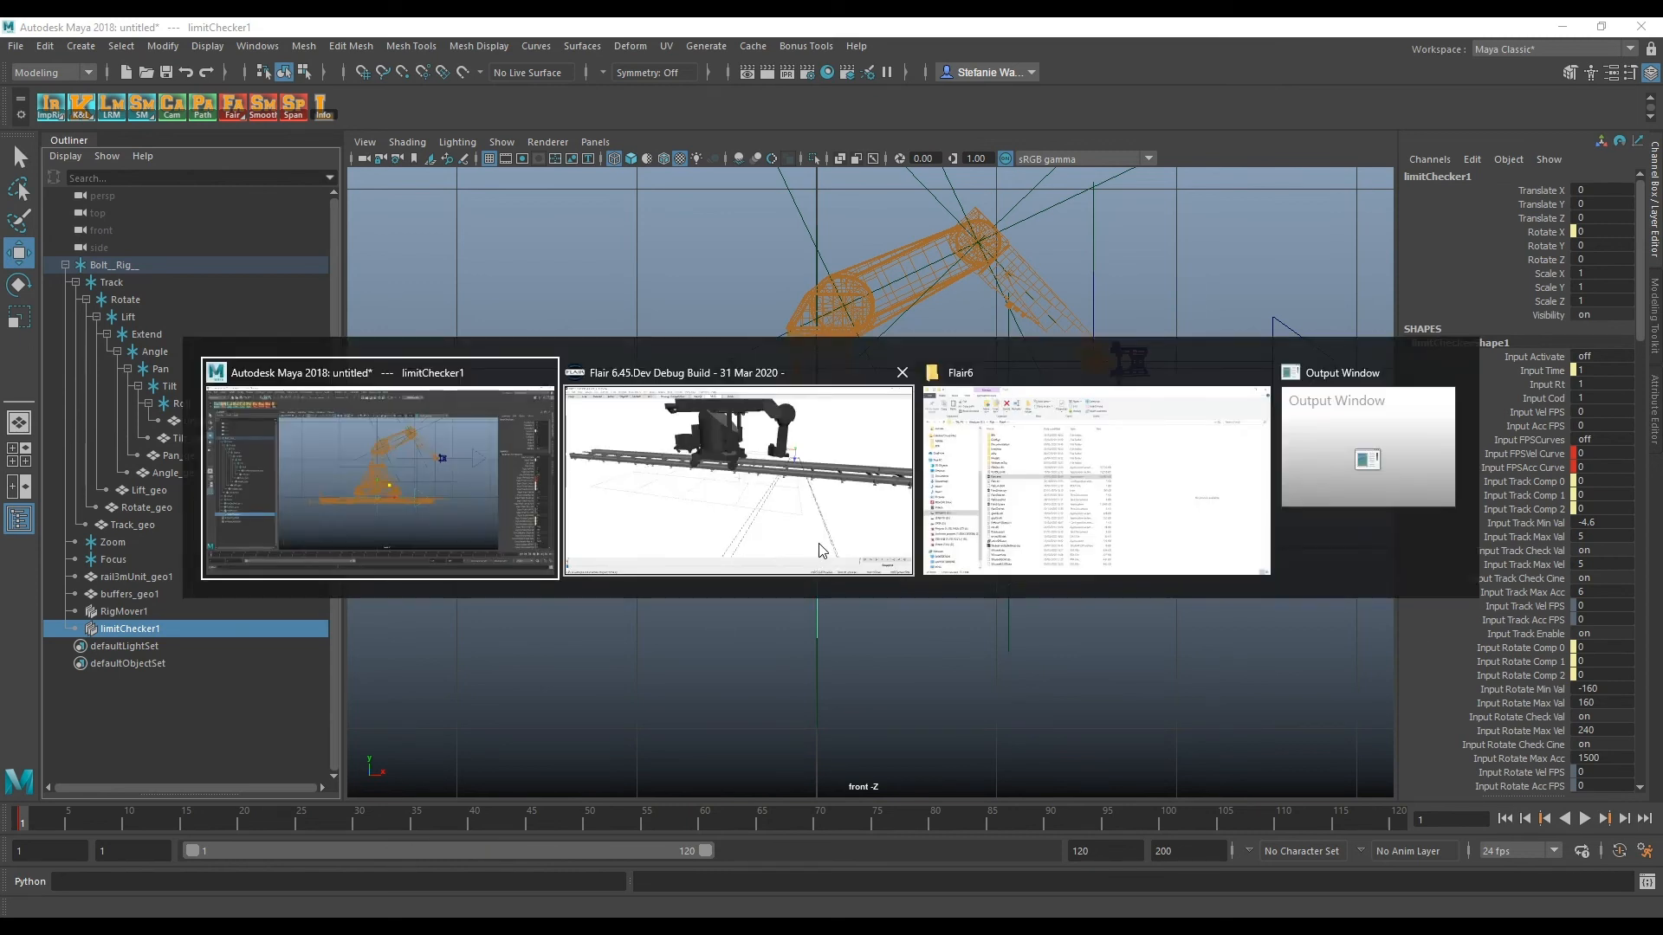
pyautogui.click(823, 554)
pyautogui.moveTo(914, 349); pyautogui.dragTo(468, 201)
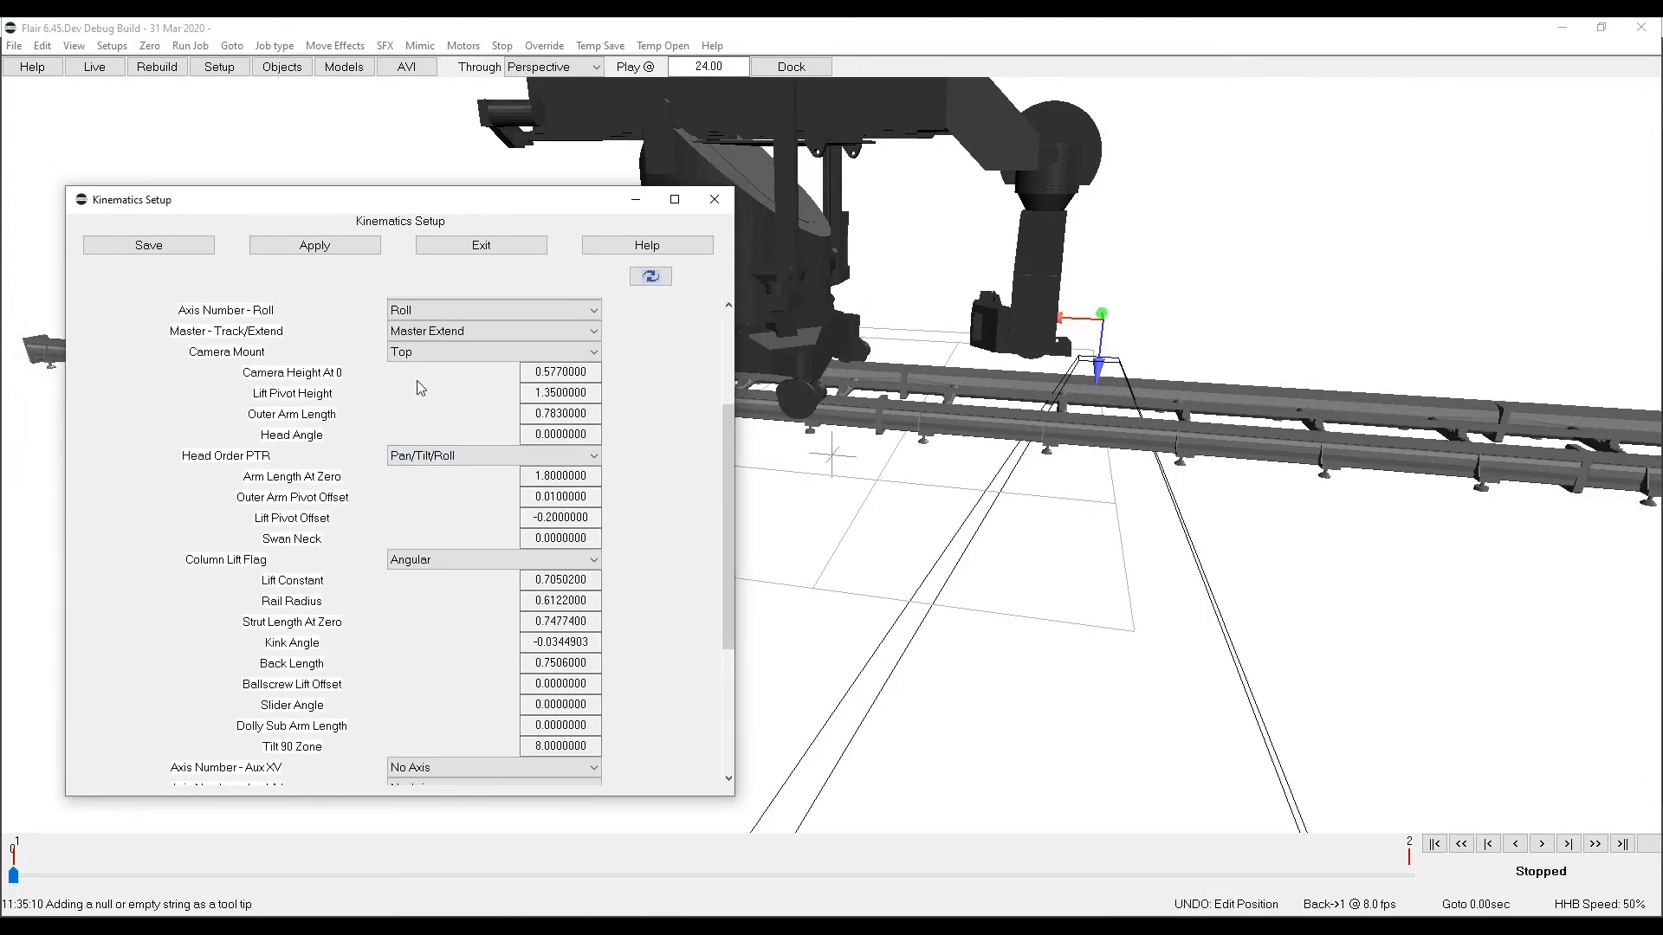
pyautogui.moveTo(725, 435); pyautogui.dragTo(736, 330)
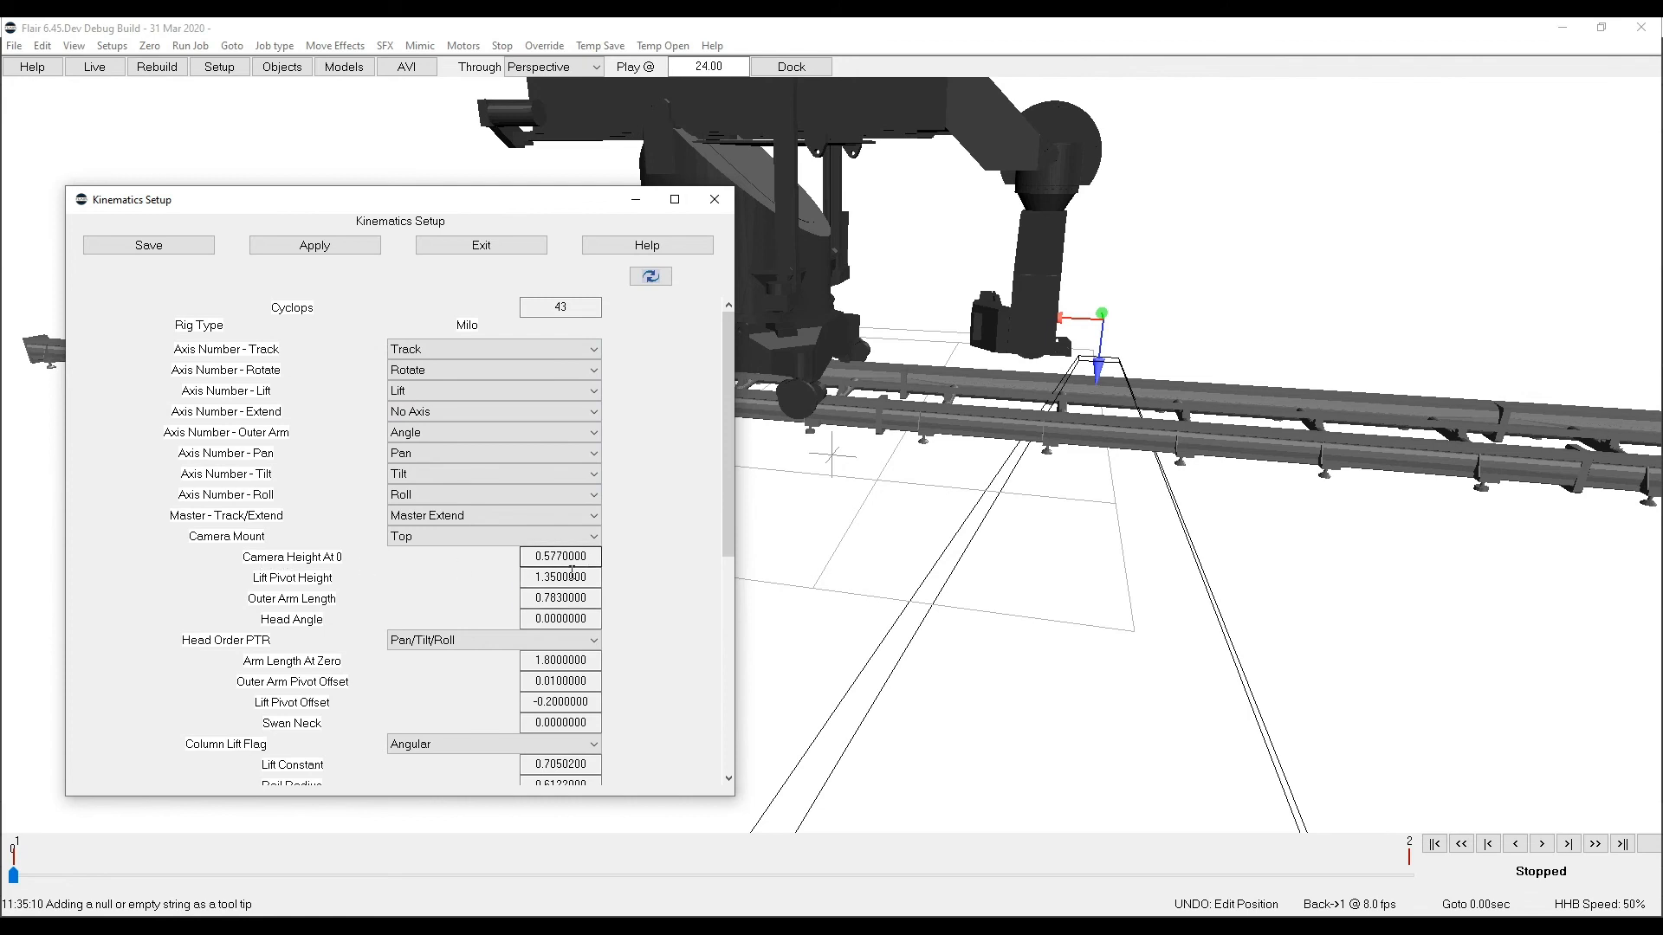
pyautogui.moveTo(540, 203); pyautogui.dragTo(529, 236)
# Set the Milo rig's Camera Height At 0 to 0.607.
pyautogui.click(552, 593)
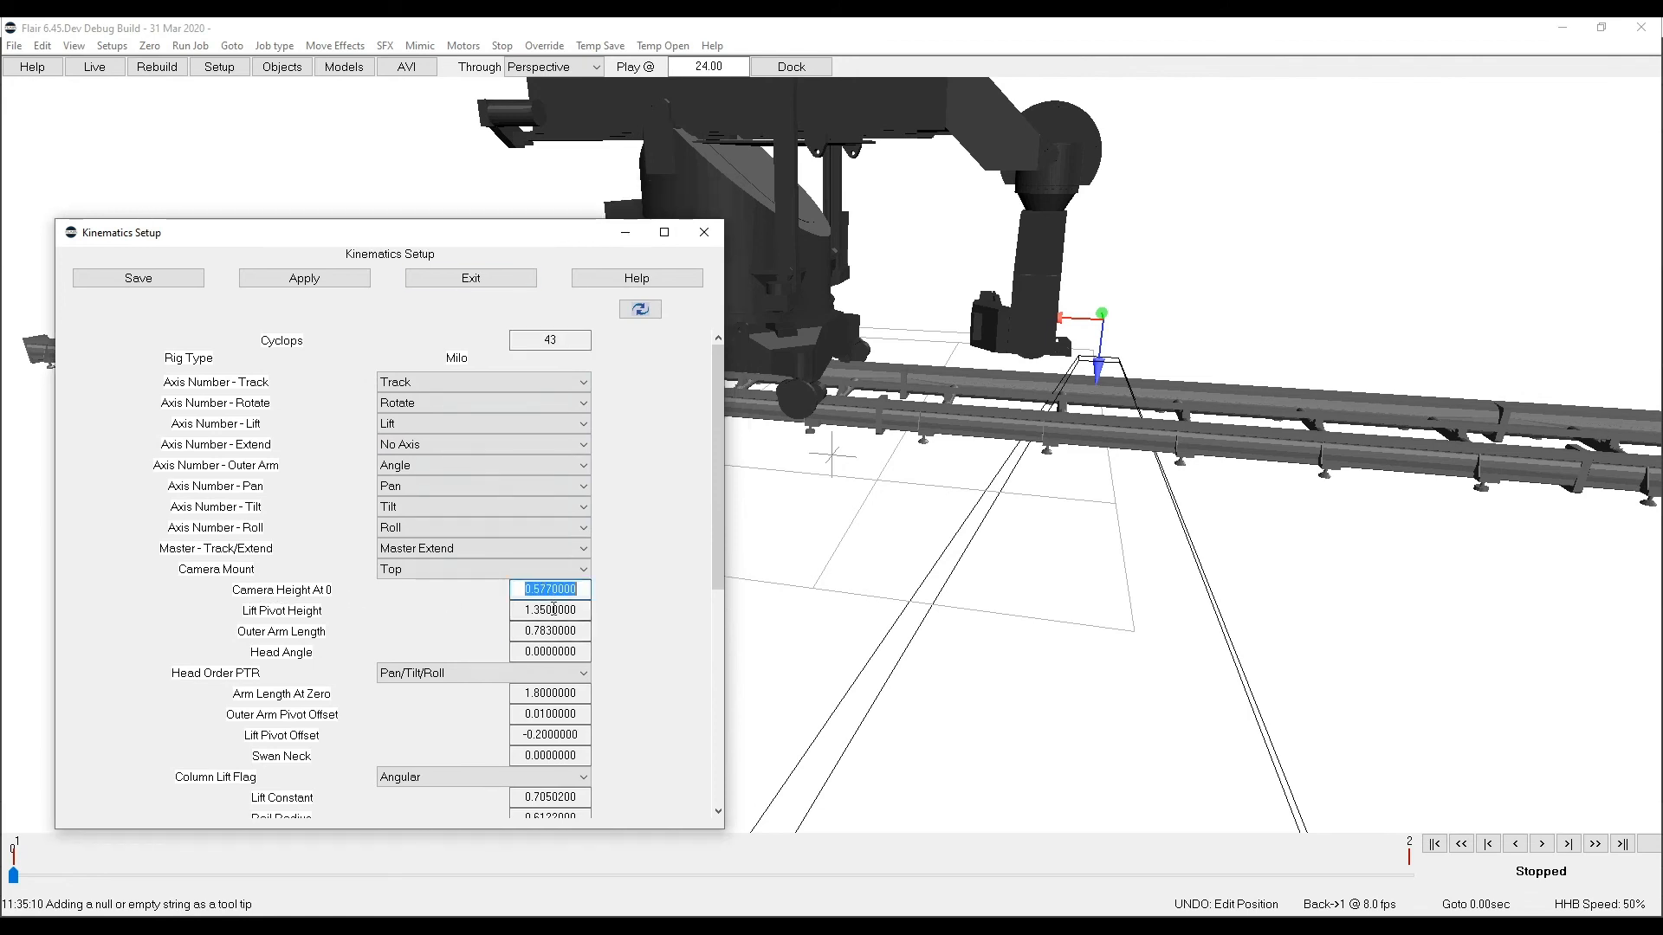
pyautogui.doubleClick(550, 591)
pyautogui.click(548, 597)
pyautogui.press('BackSpace')
pyautogui.press('BackSpace')
pyautogui.write('60')
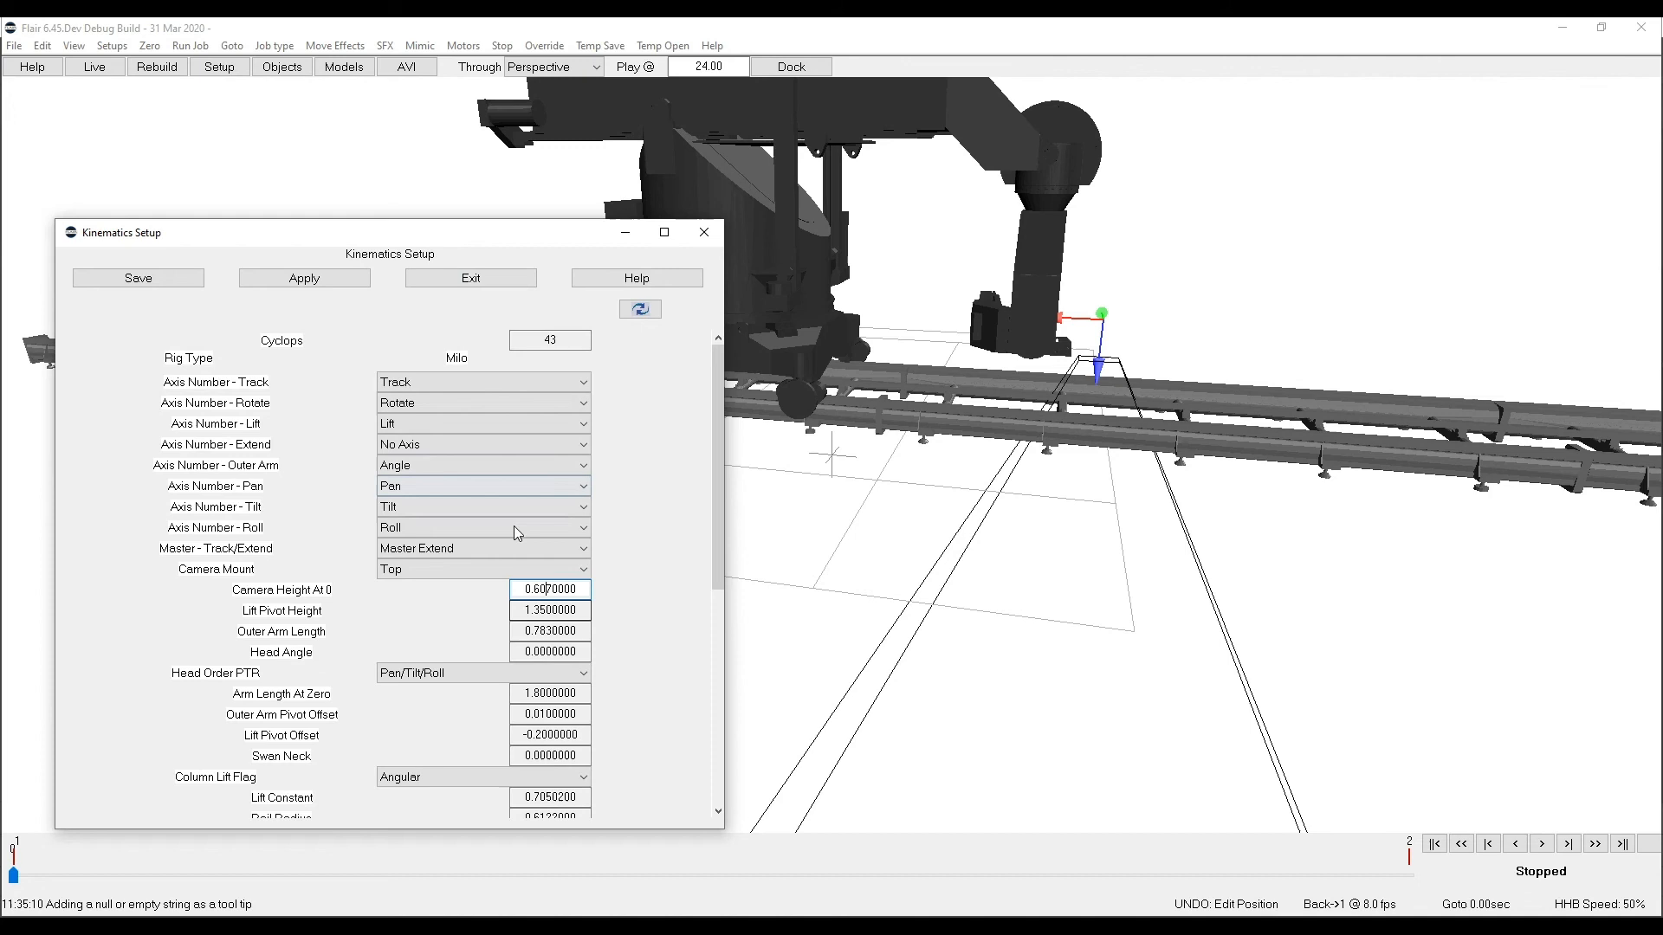
# Set the Milo rig's Camera Height At 0 to 1, apply it and reload the rig model.
pyautogui.hotkey('ctrl', 'a')
pyautogui.write('1')
pyautogui.press('Return')
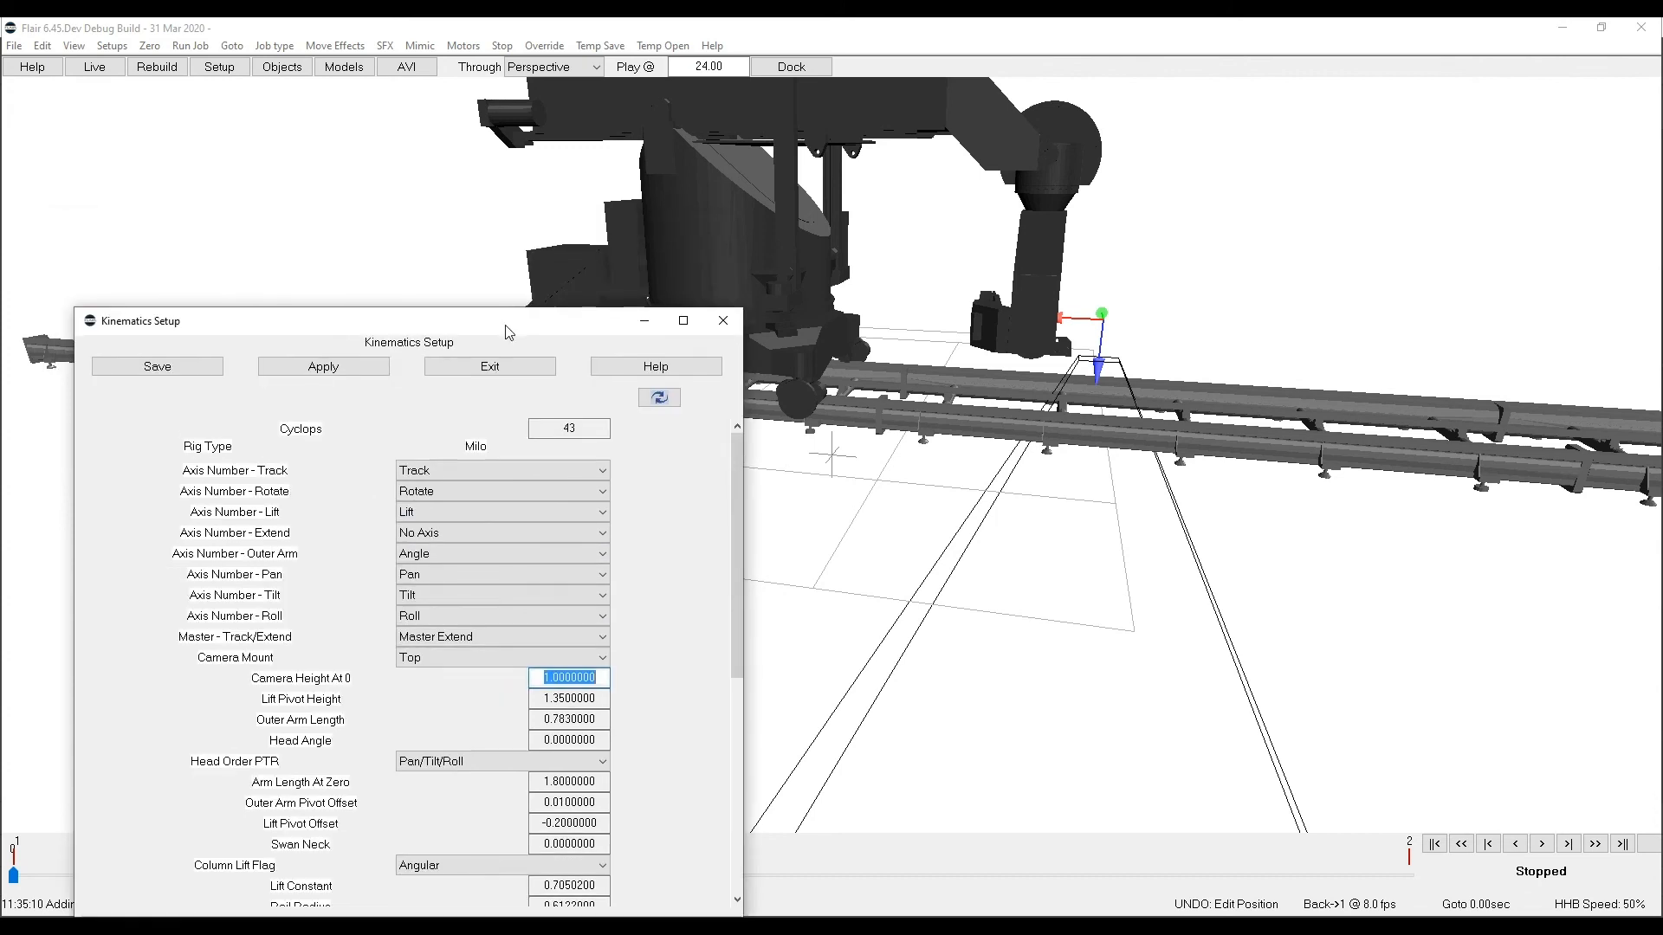
pyautogui.click(492, 360)
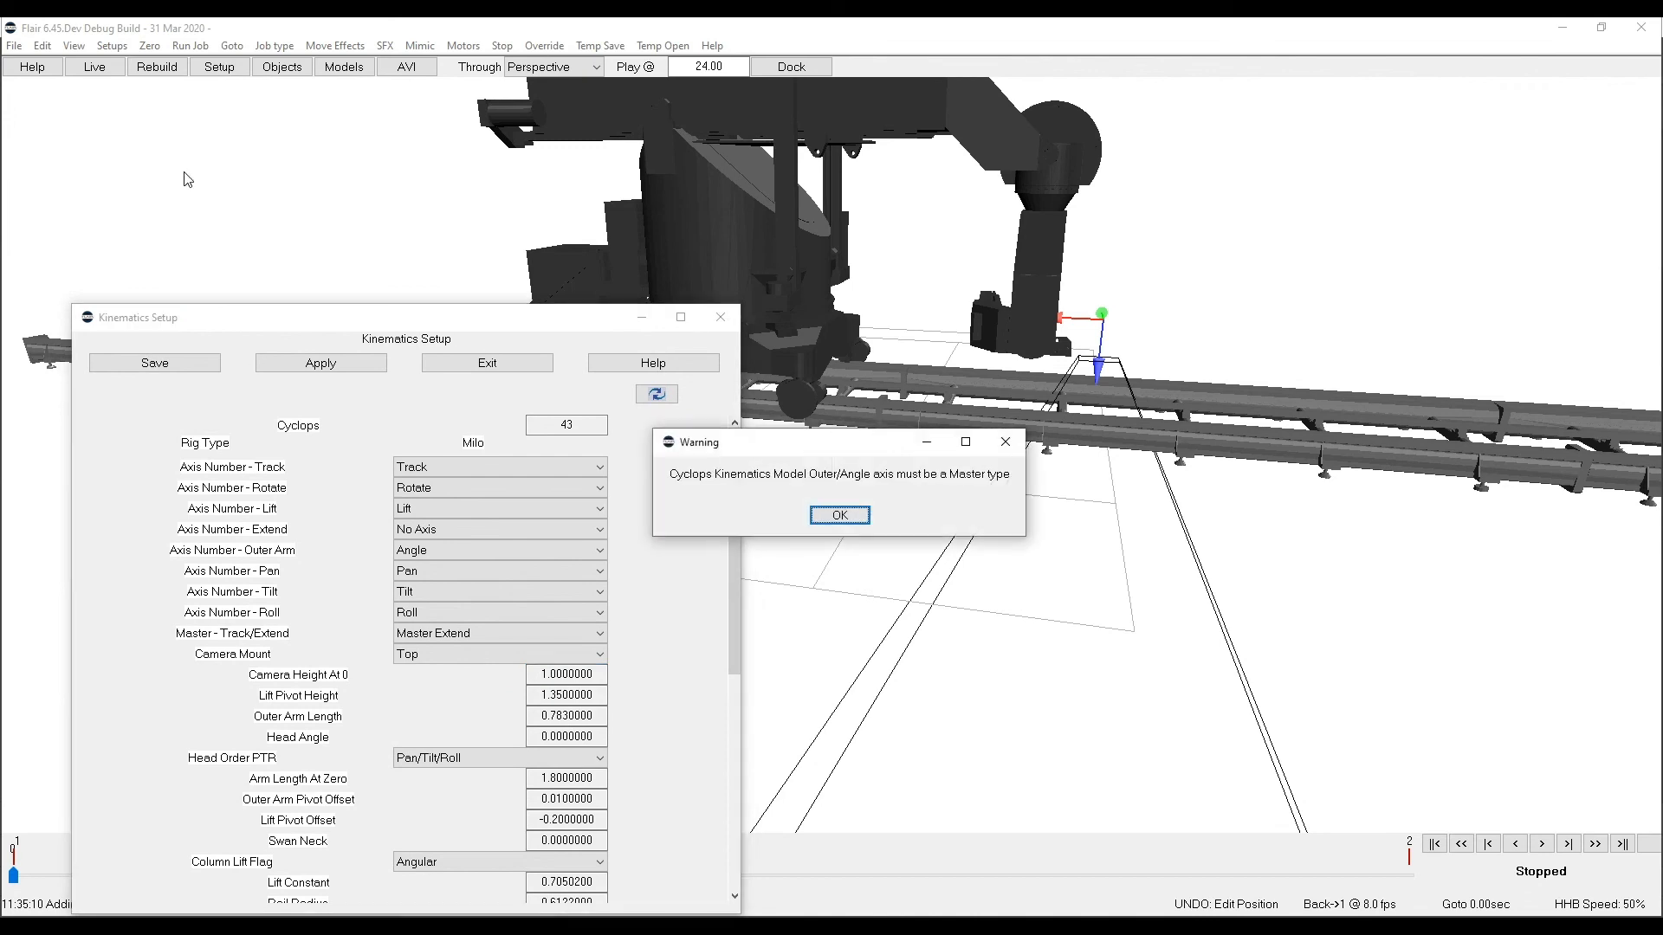
pyautogui.click(840, 515)
pyautogui.click(80, 46)
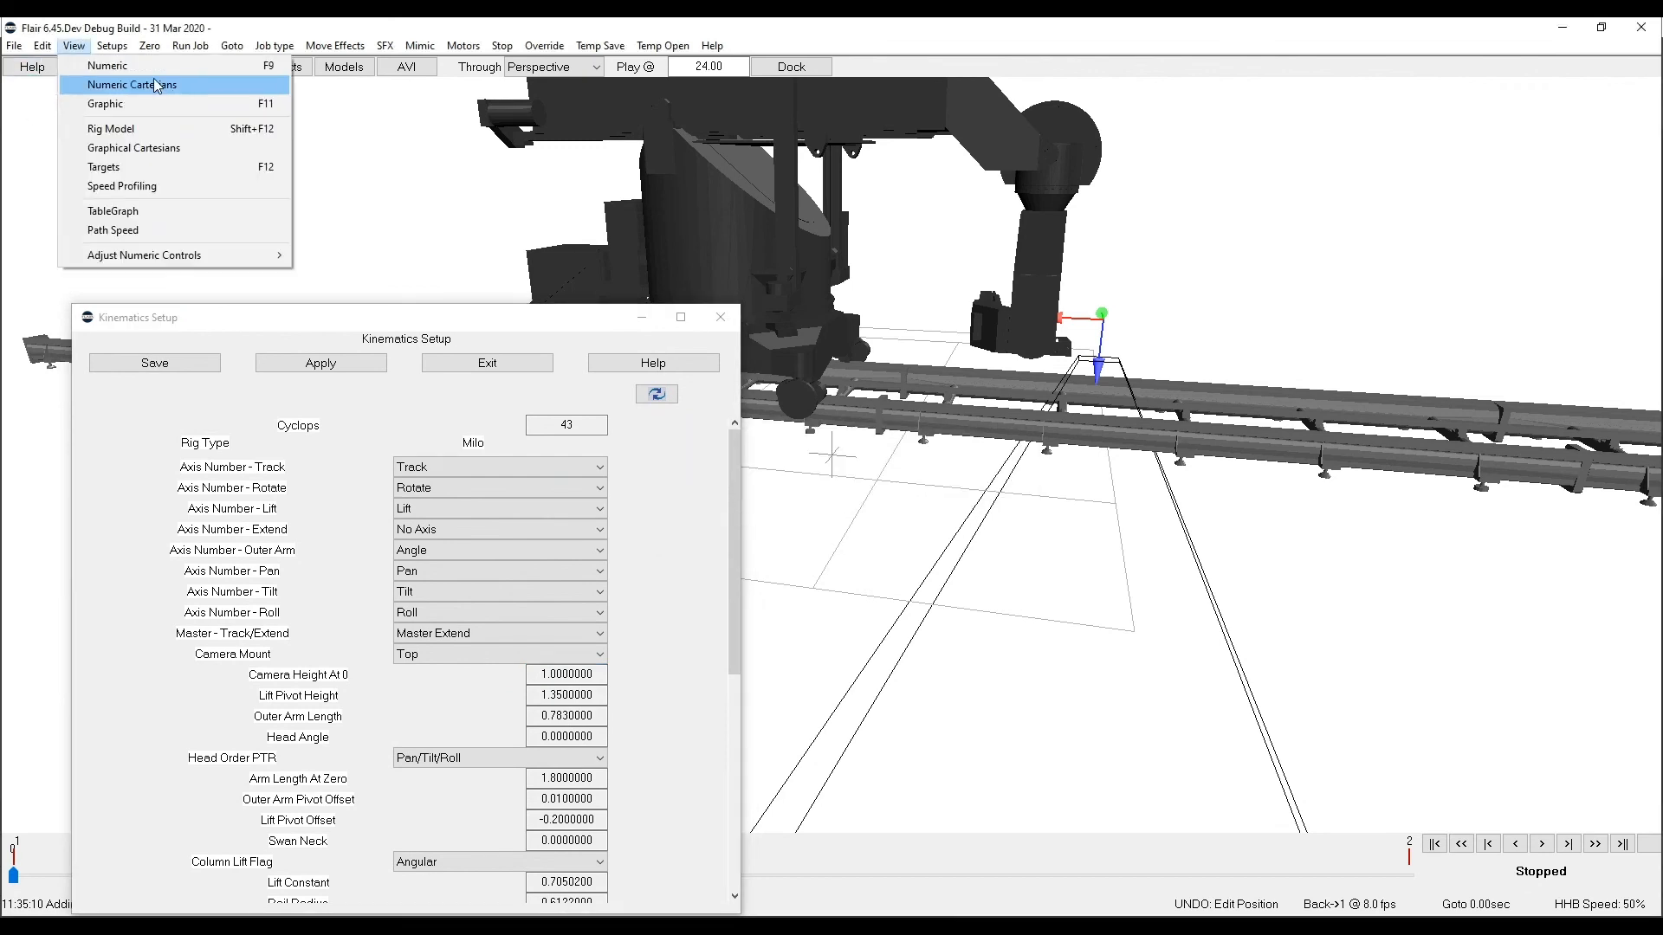
pyautogui.click(128, 134)
# Examine the Milo rig model's base, lift arm and camera head from several angles.
pyautogui.keyDown('alt'); pyautogui.moveTo(1057, 397); pyautogui.dragTo(1185, 479, button='middle'); pyautogui.keyUp('alt')
pyautogui.keyDown('alt'); pyautogui.moveTo(1173, 336); pyautogui.dragTo(1186, 319); pyautogui.keyUp('alt')
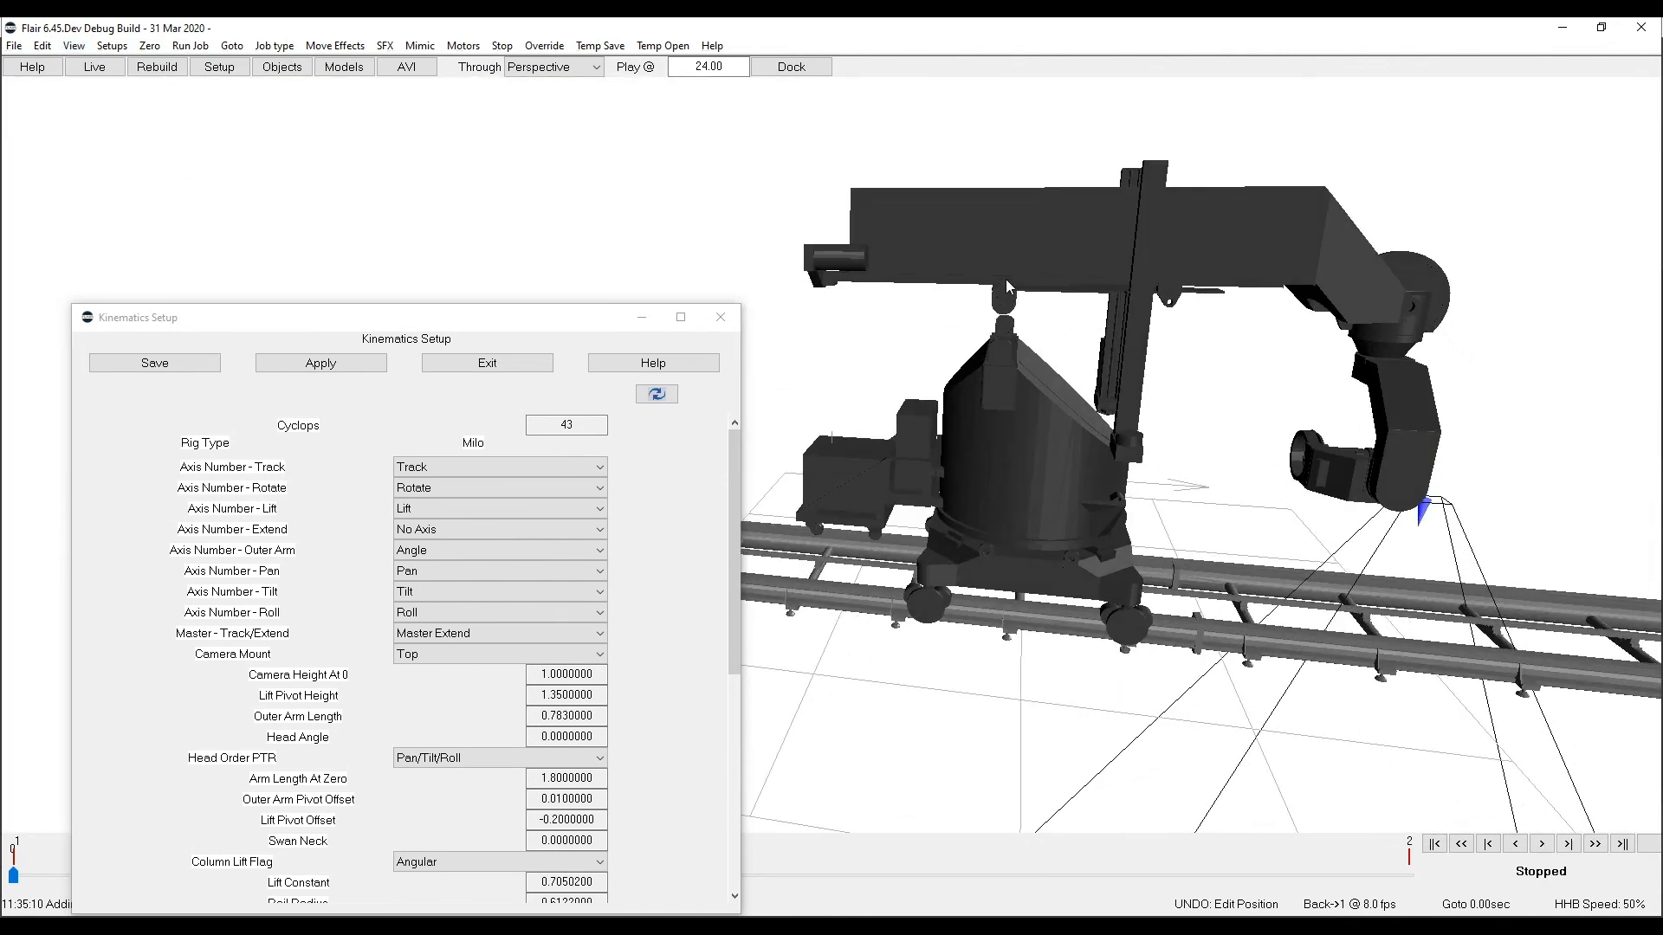
pyautogui.keyDown('alt'); pyautogui.moveTo(1028, 323); pyautogui.dragTo(1004, 291); pyautogui.keyUp('alt')
pyautogui.keyDown('alt'); pyautogui.moveTo(1339, 556); pyautogui.dragTo(1147, 515); pyautogui.keyUp('alt')
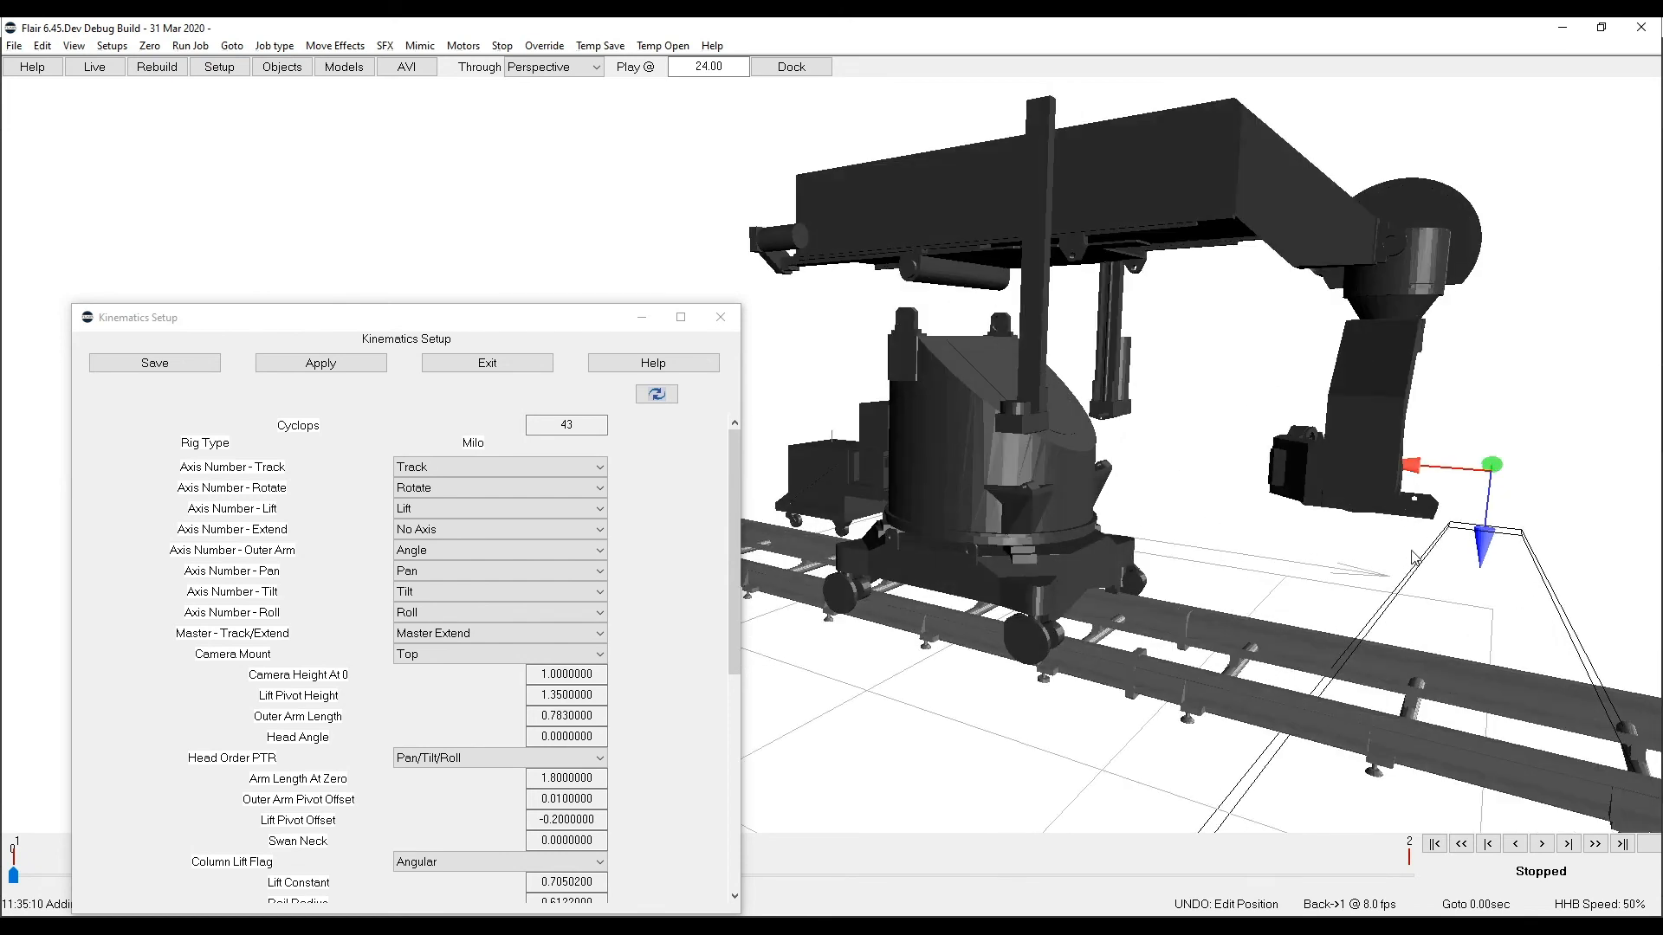
pyautogui.keyDown('alt'); pyautogui.moveTo(1428, 499); pyautogui.dragTo(1379, 505); pyautogui.keyUp('alt')
pyautogui.keyDown('alt'); pyautogui.moveTo(1299, 619); pyautogui.dragTo(1306, 479, button='middle'); pyautogui.keyUp('alt')
pyautogui.keyDown('alt'); pyautogui.moveTo(1307, 479); pyautogui.dragTo(1254, 471); pyautogui.keyUp('alt')
pyautogui.scroll(-3, 1254, 471)
pyautogui.scroll(-1, 1355, 496)
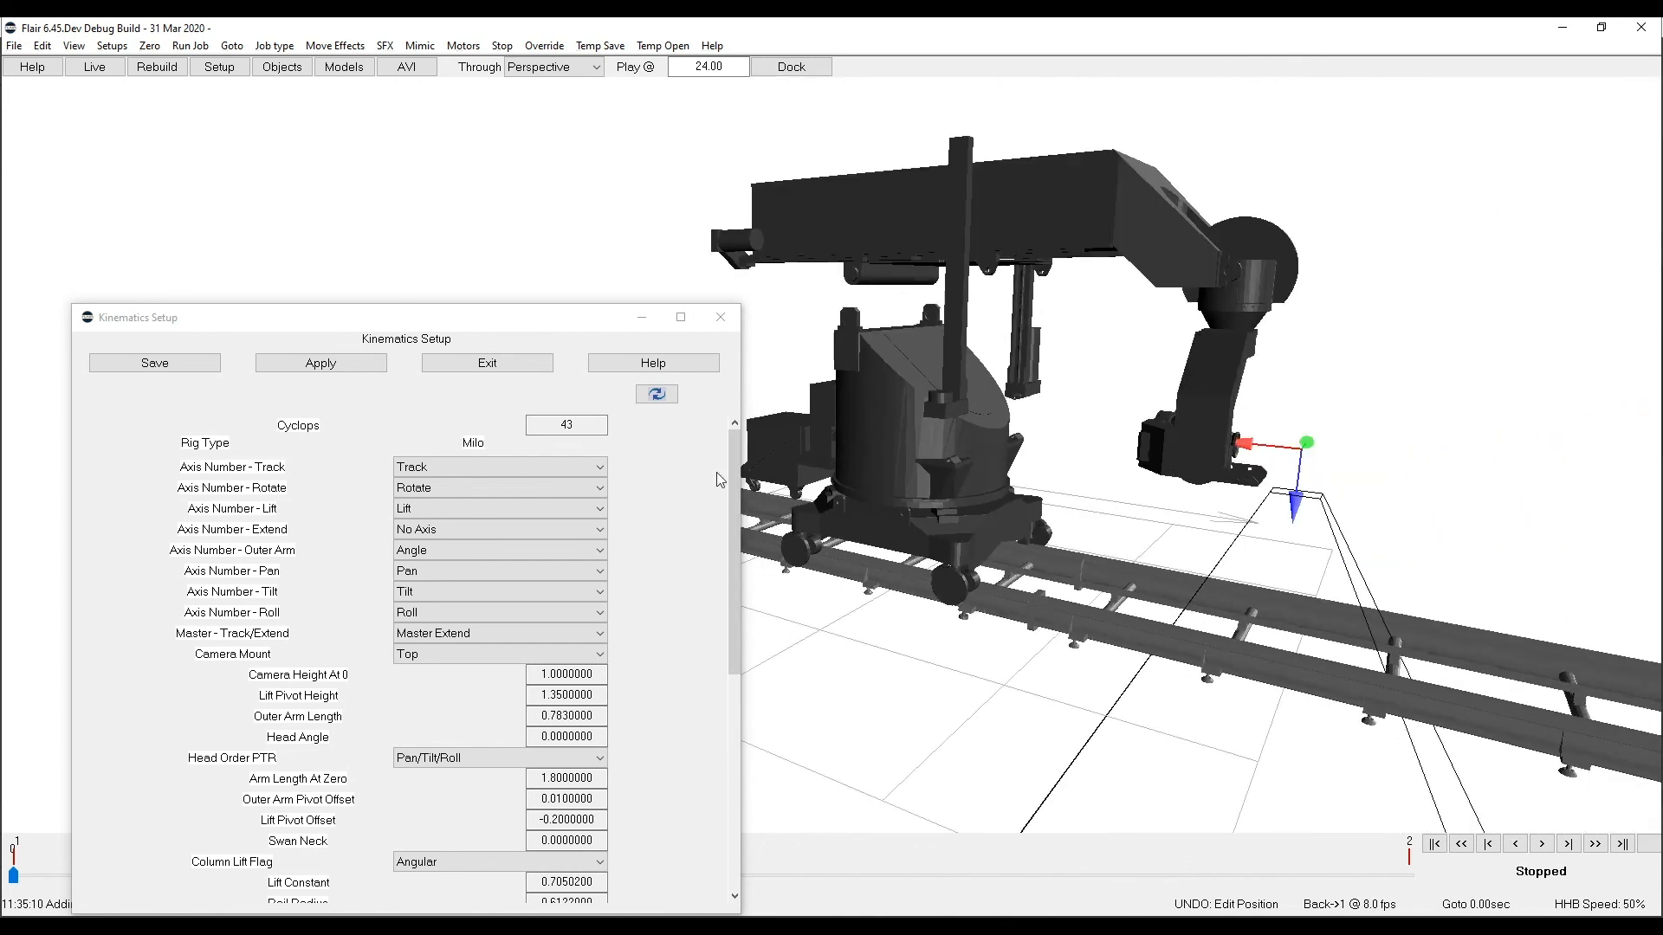
# Set the Milo rig's Camera Height At 0 to 0.577, apply it and reload the rig model.
pyautogui.click(569, 675)
pyautogui.write('0.577')
pyautogui.press('Return')
pyautogui.click(284, 357)
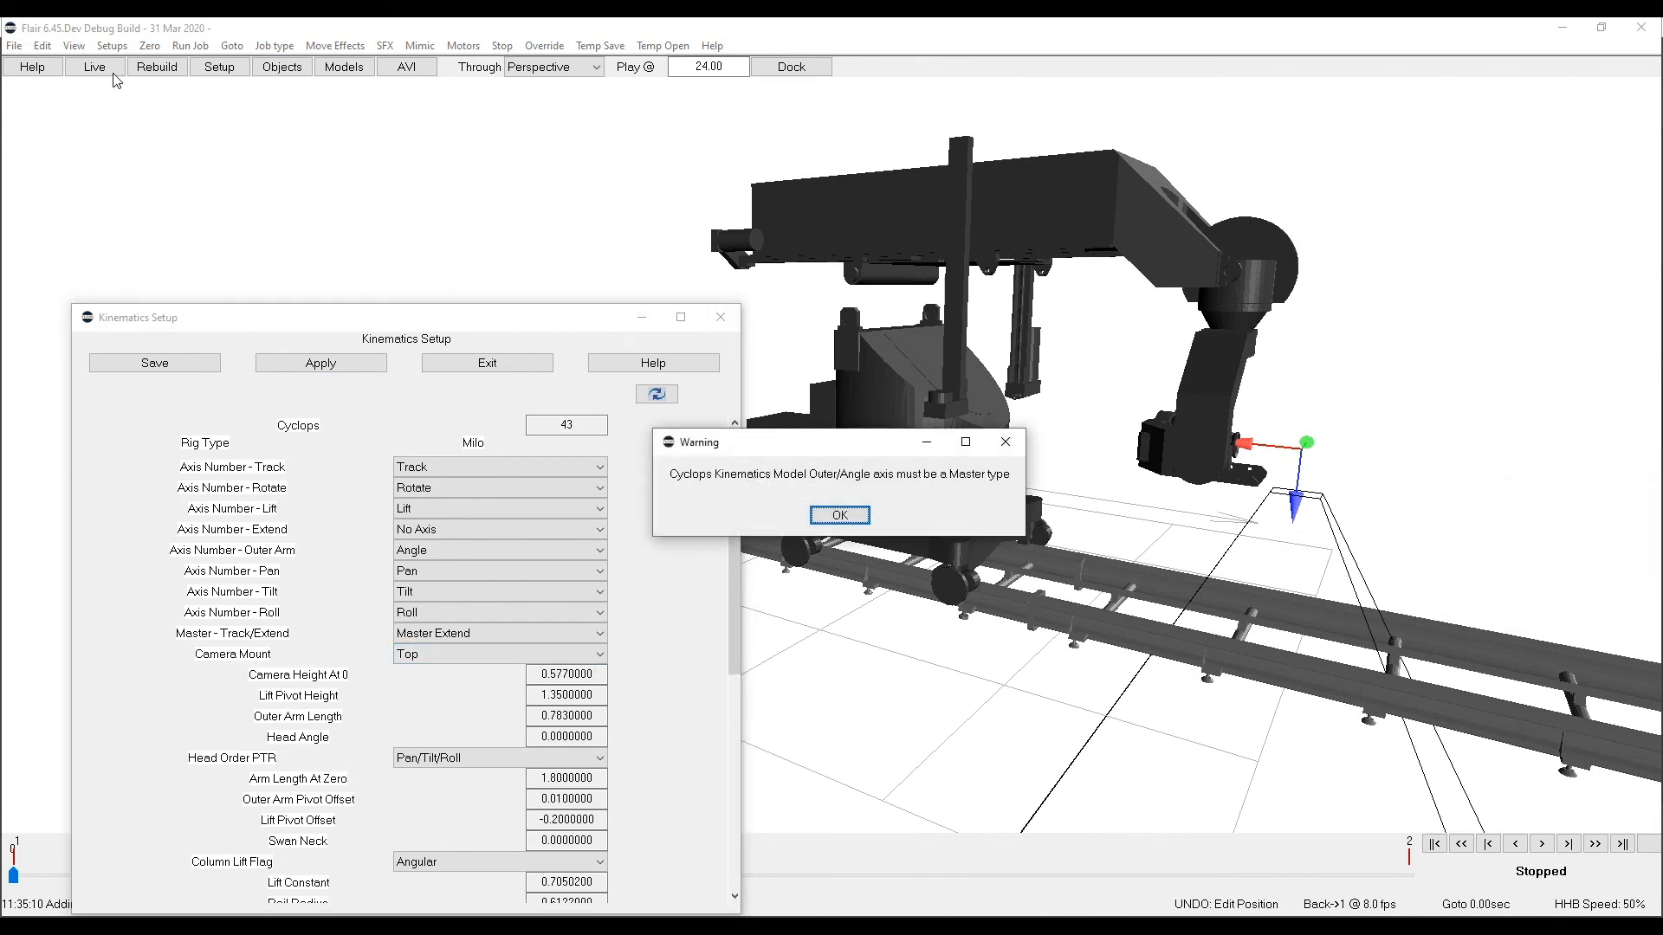
pyautogui.click(823, 514)
pyautogui.click(74, 45)
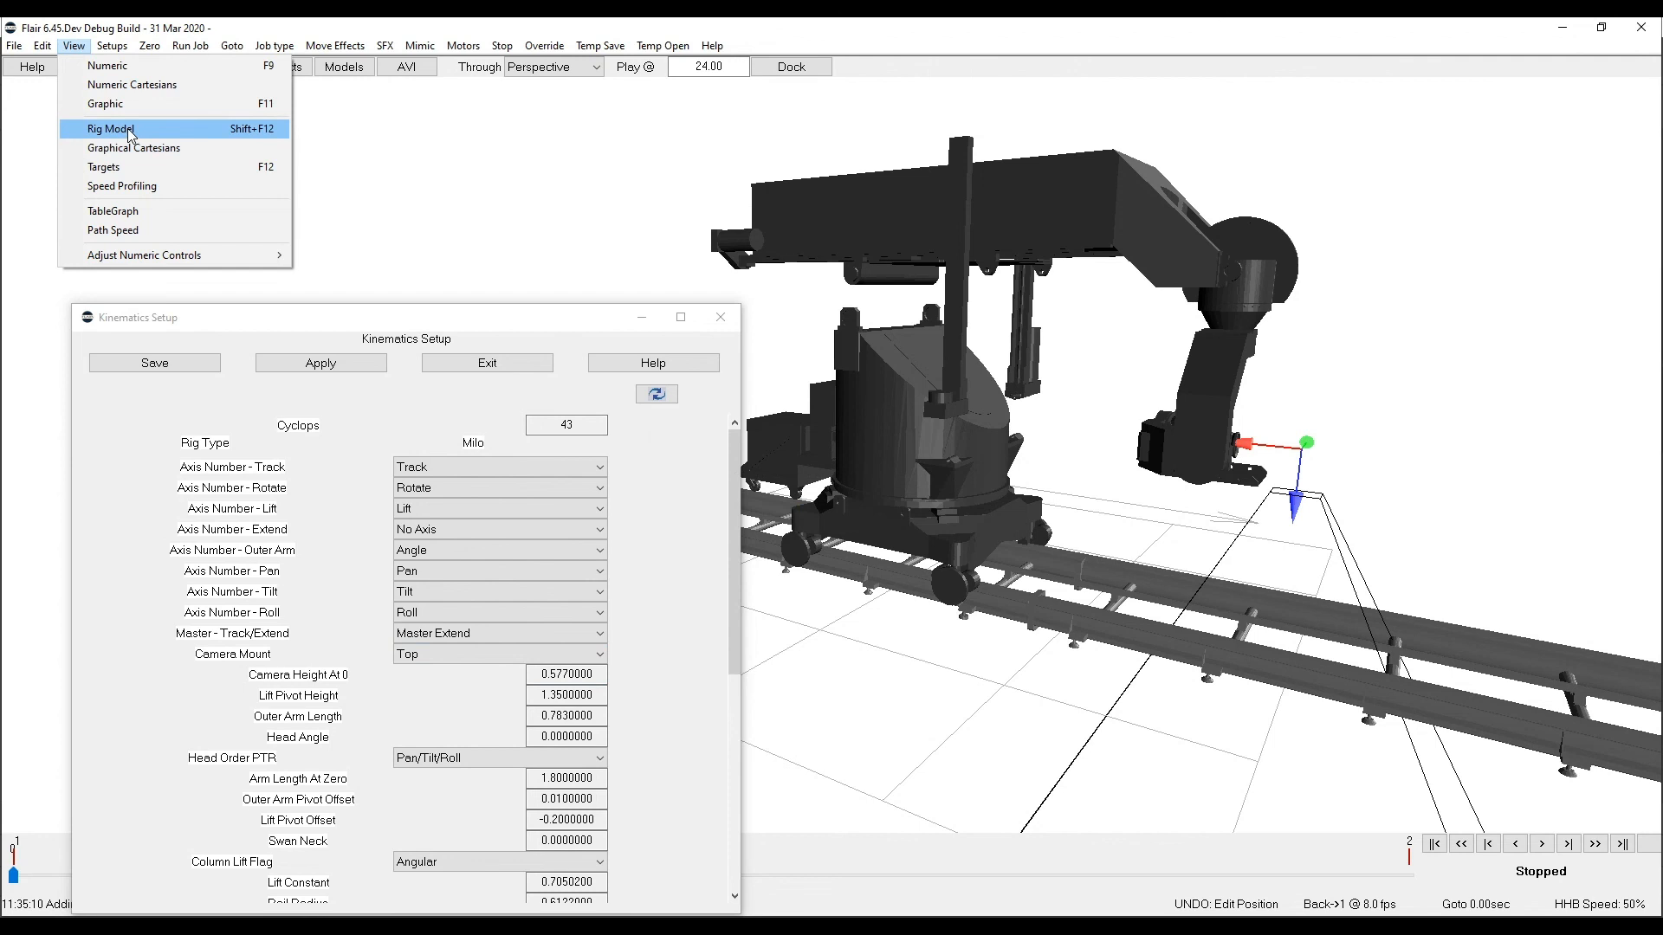
pyautogui.click(112, 128)
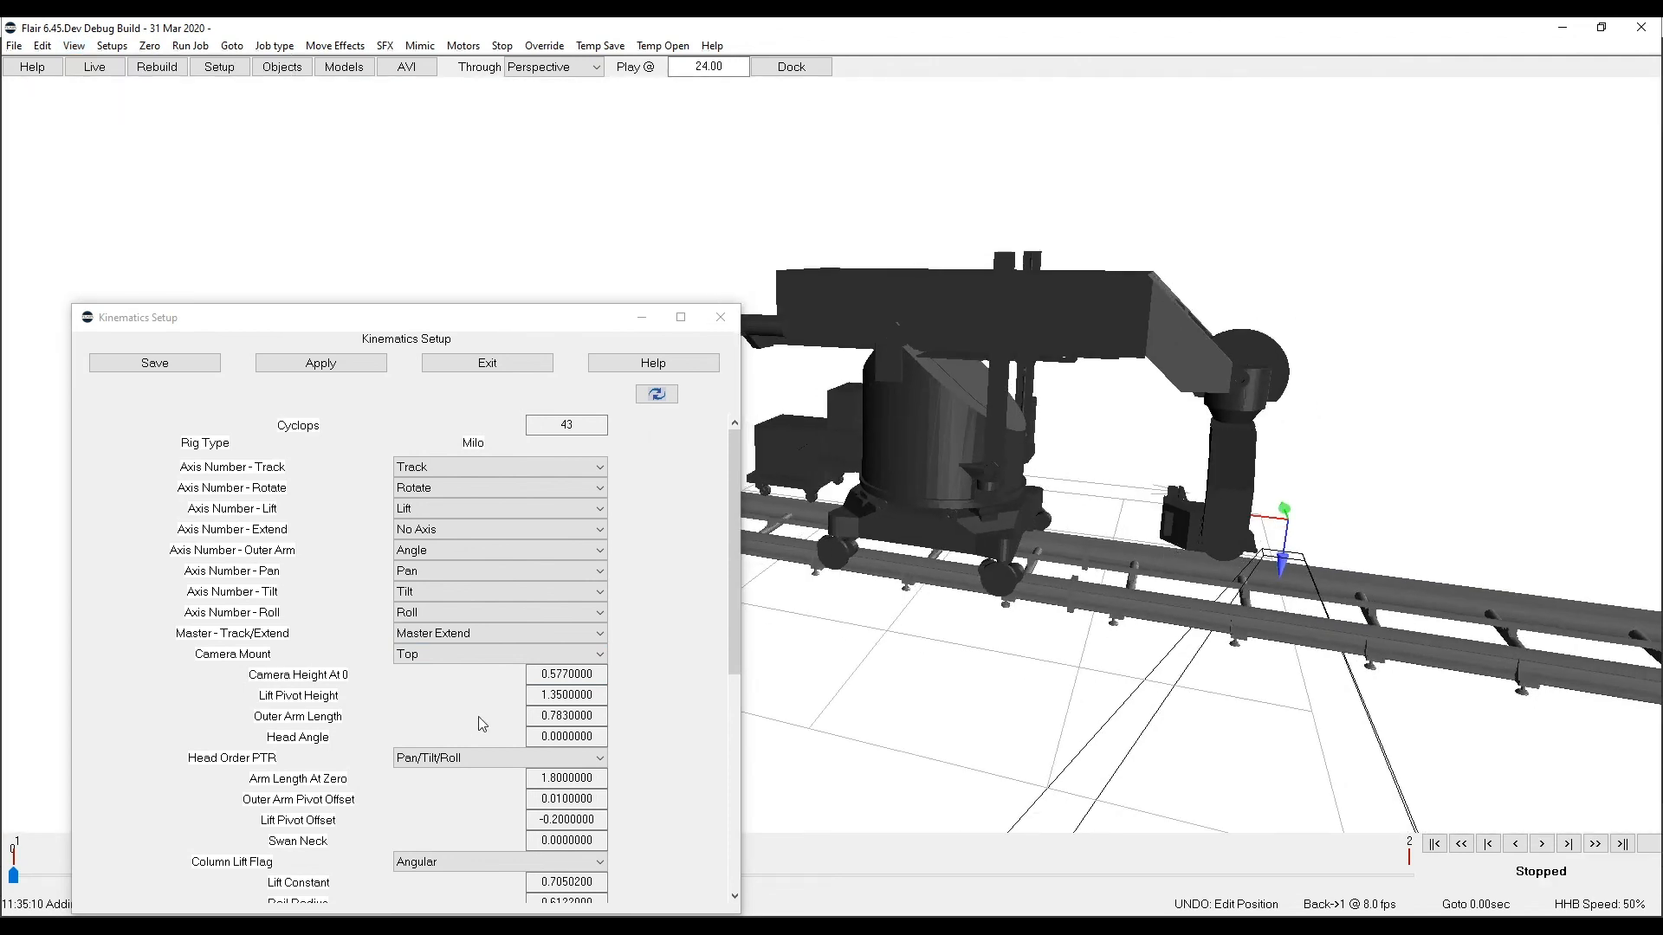
# Set the Milo rig's Lift Pivot Height to 0 and apply the kinematics.
pyautogui.moveTo(559, 325); pyautogui.dragTo(507, 183)
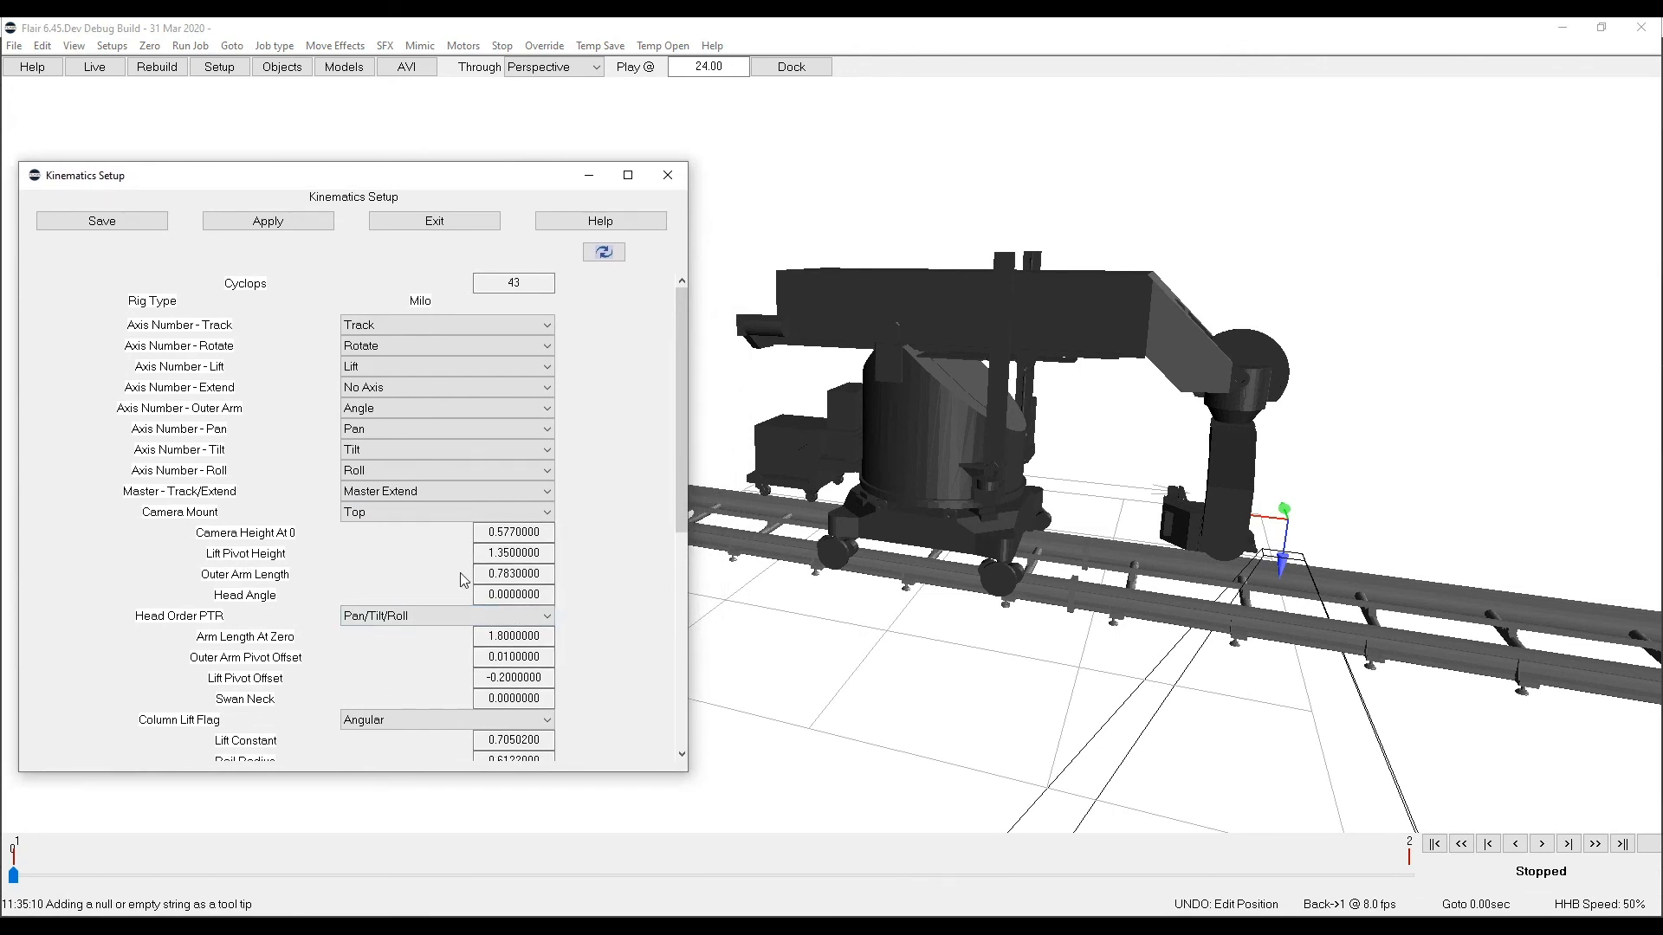
pyautogui.doubleClick(515, 553)
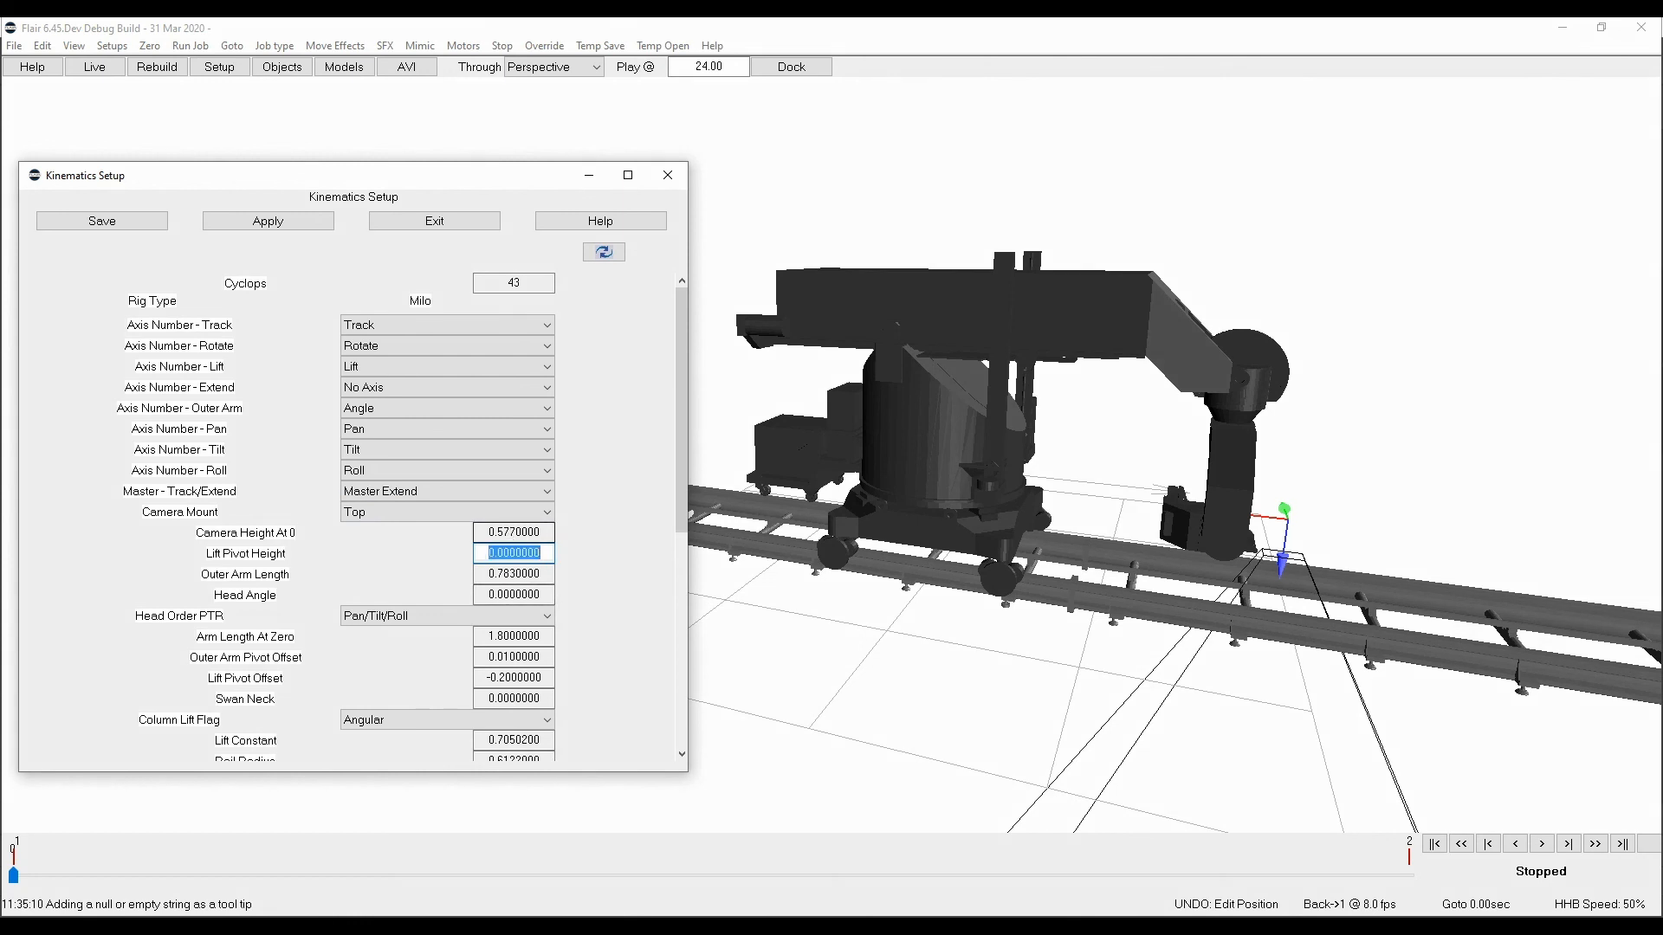
pyautogui.click(289, 224)
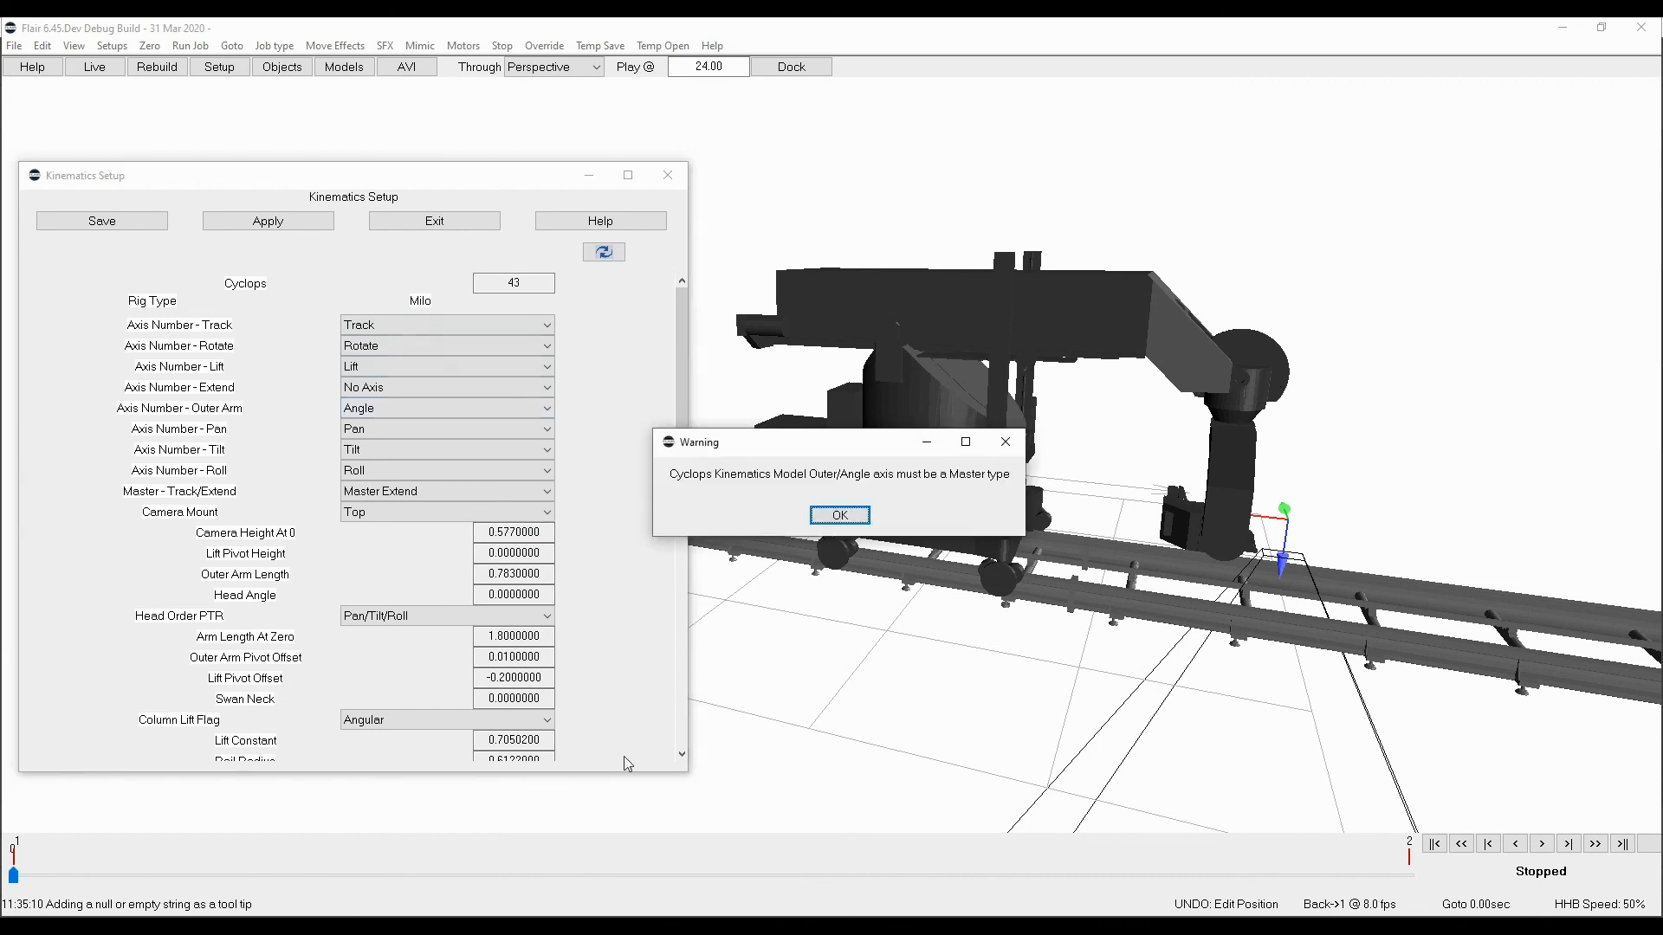
pyautogui.press('Return')
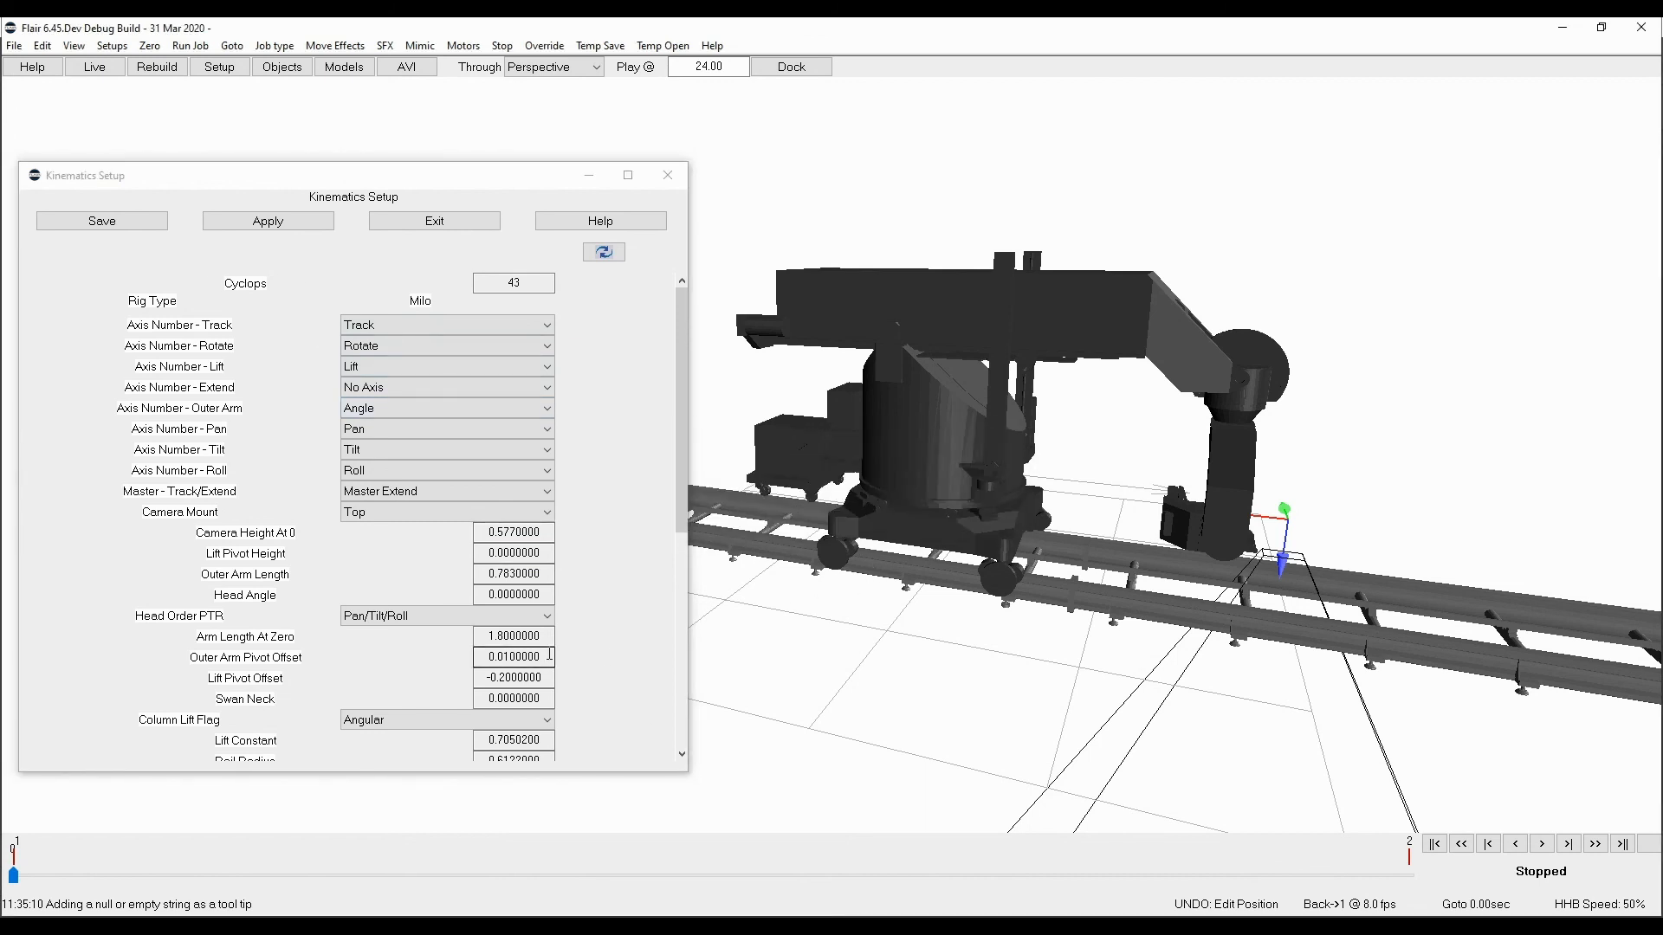